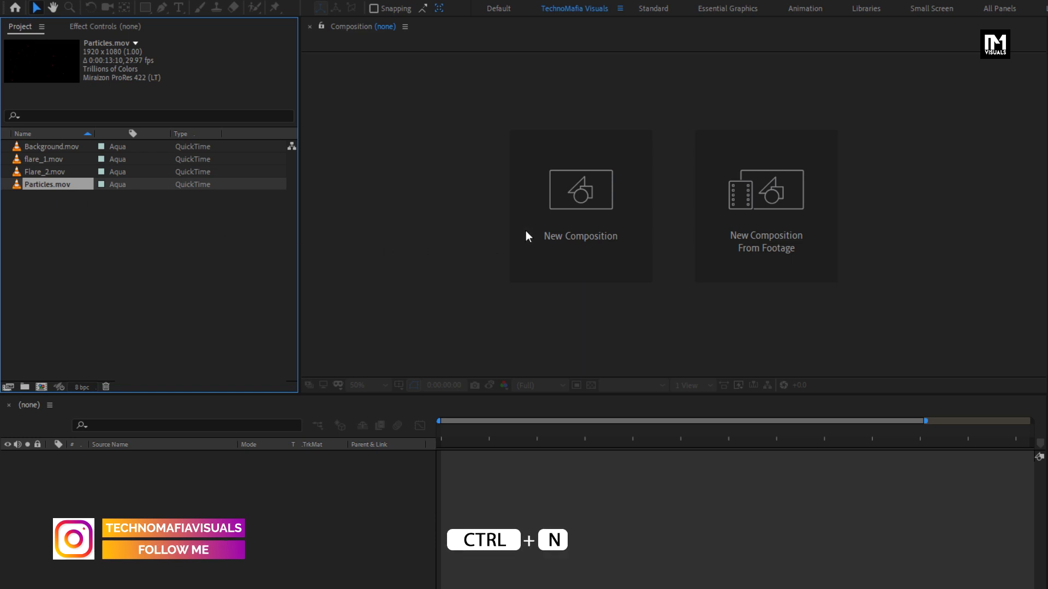
Create a 1080p HD 30 fps composition named Trailer_Title with a 0:00:05:00 duration
left_click(569, 206)
type("Trailer_Title")
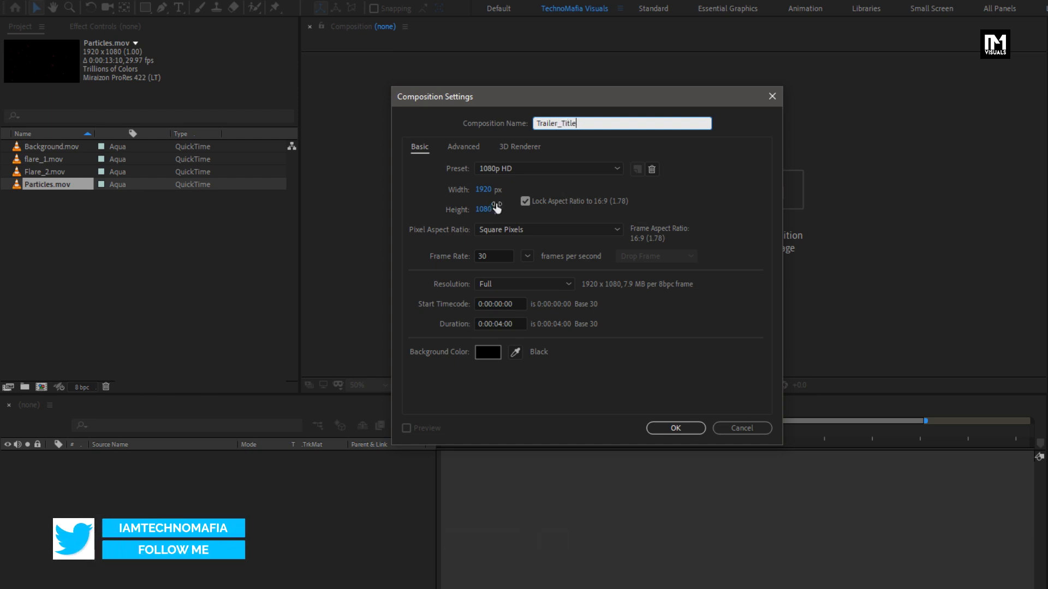
left_click(501, 323)
key("BackSpace")
type("5")
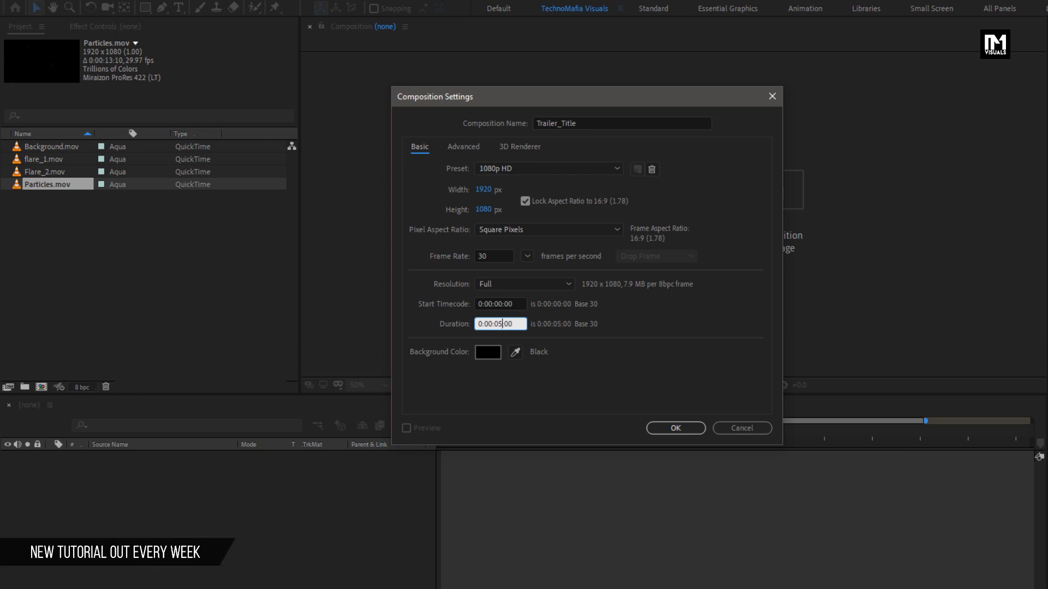
left_click(676, 428)
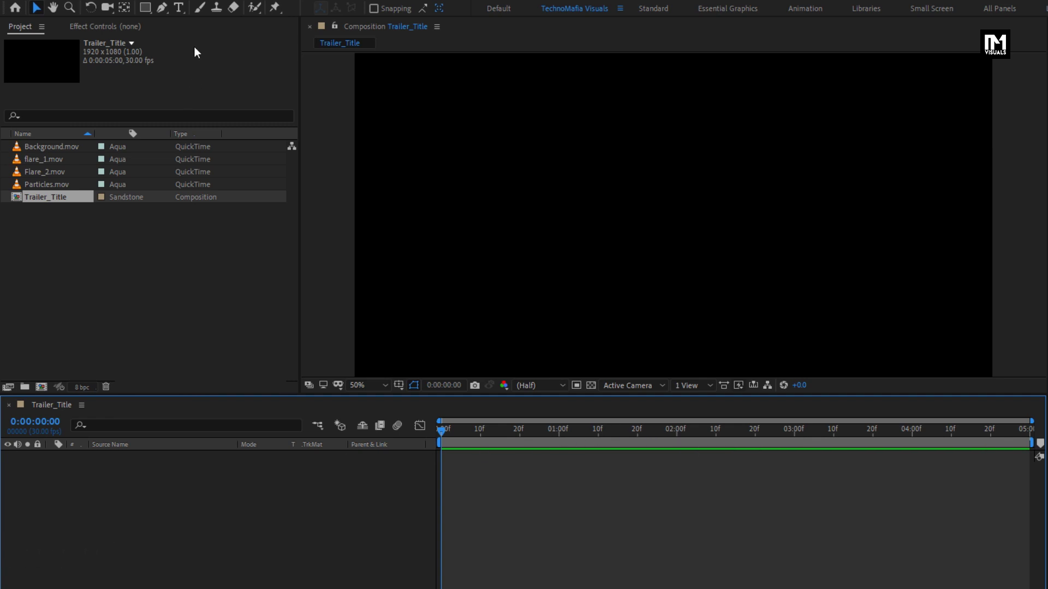
Add a text layer reading CINEMATIC in the composition
left_click(179, 9)
left_click(614, 226)
type("CINEMATIC")
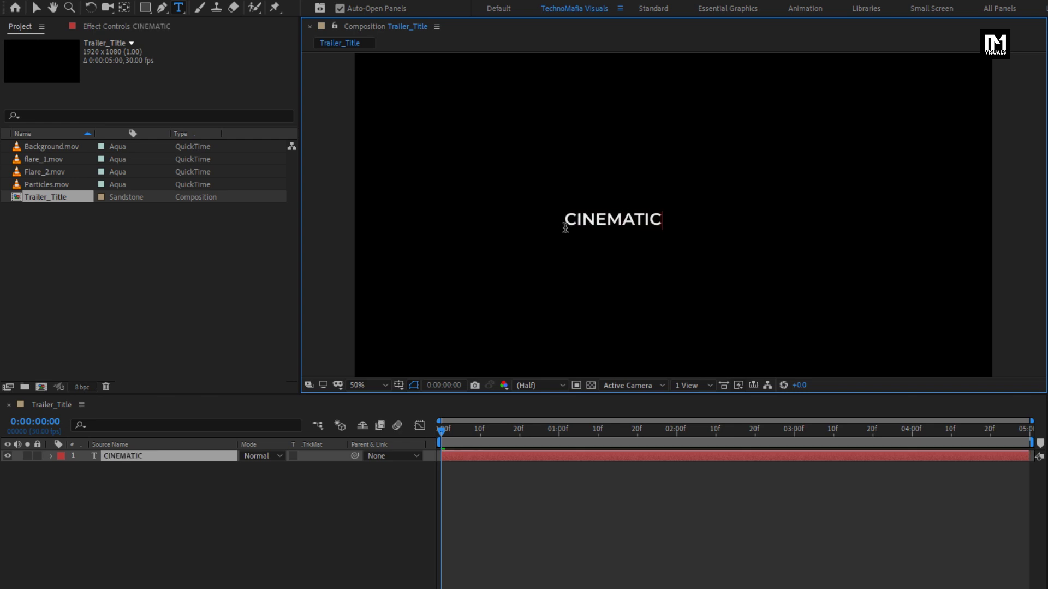
key("KP_Enter")
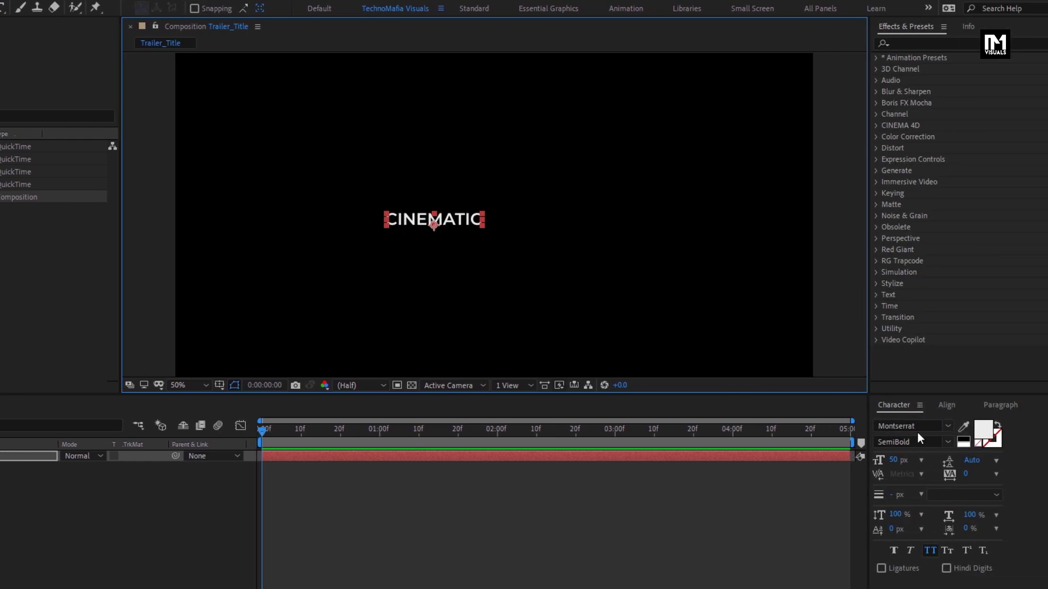
Set the title's font to Montserrat Regular at 100 px
left_click(923, 427)
left_click(948, 442)
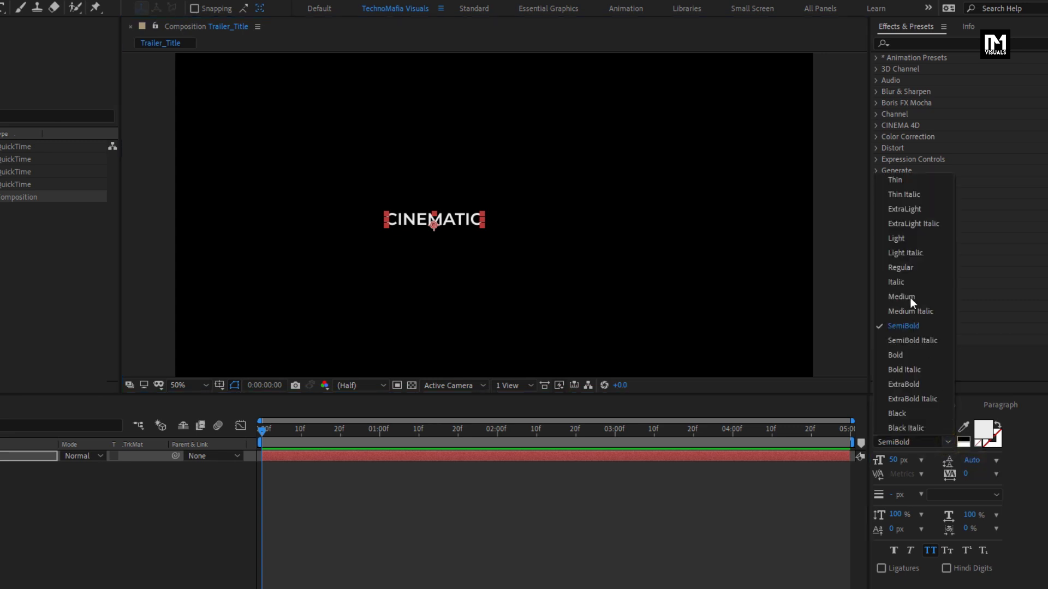
left_click(900, 268)
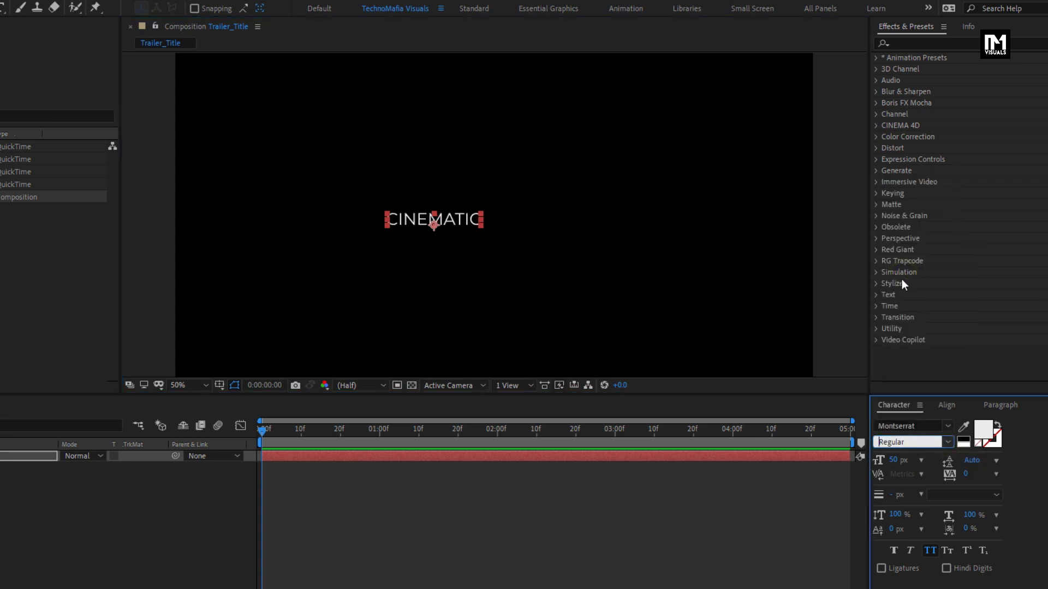
left_click(894, 461)
type("100")
key("Return")
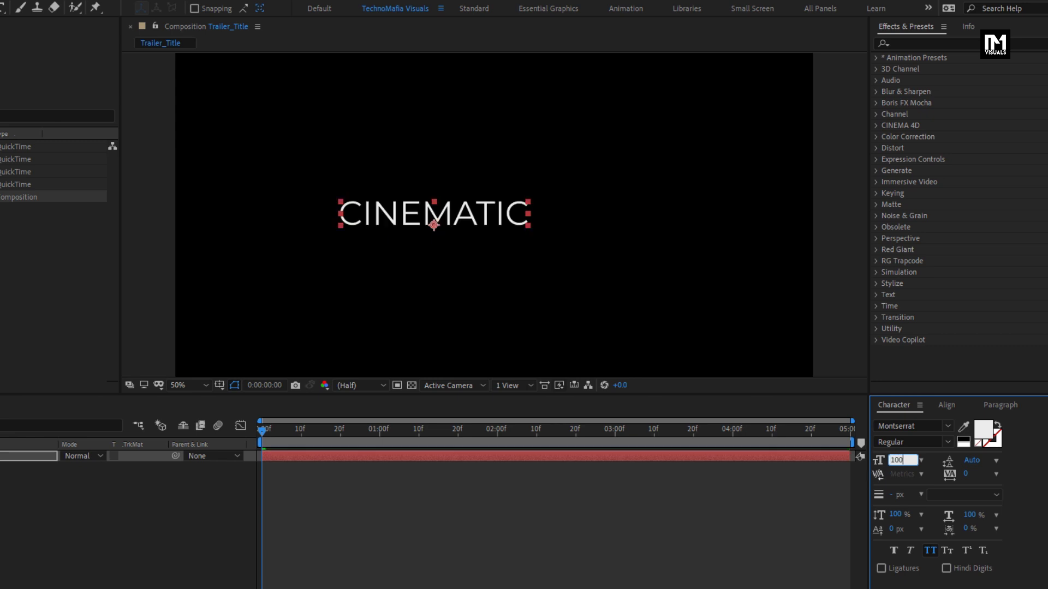
Centre the CINEMATIC title horizontally and vertically in the composition
left_click(947, 405)
left_click(906, 441)
left_click(968, 441)
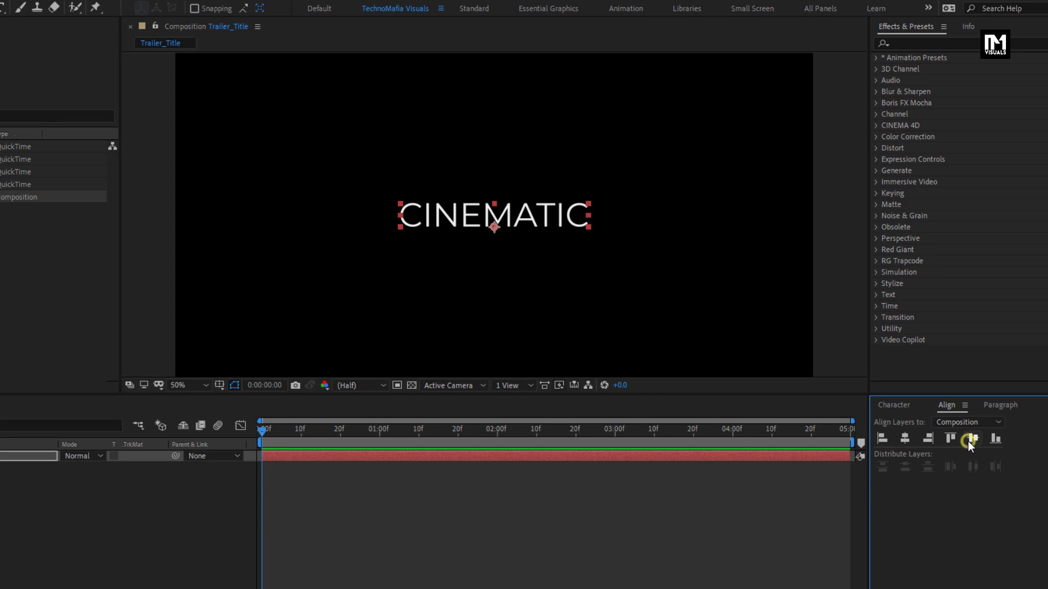
left_click(155, 456)
Add a Gradient Overlay layer style to CINEMATIC and open its gradient for editing
right_click(129, 456)
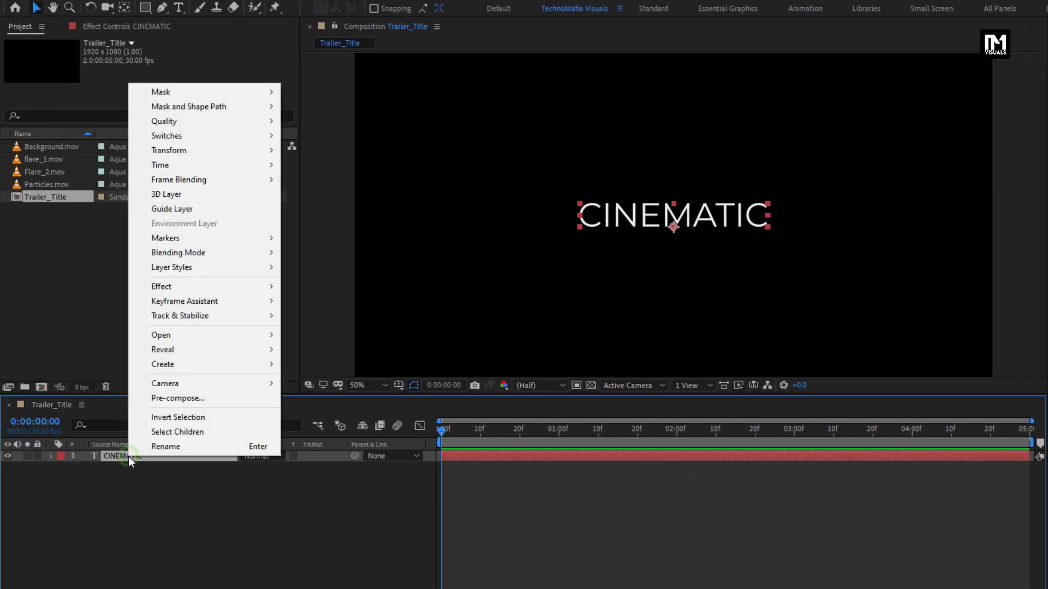
mouse_move(180, 268)
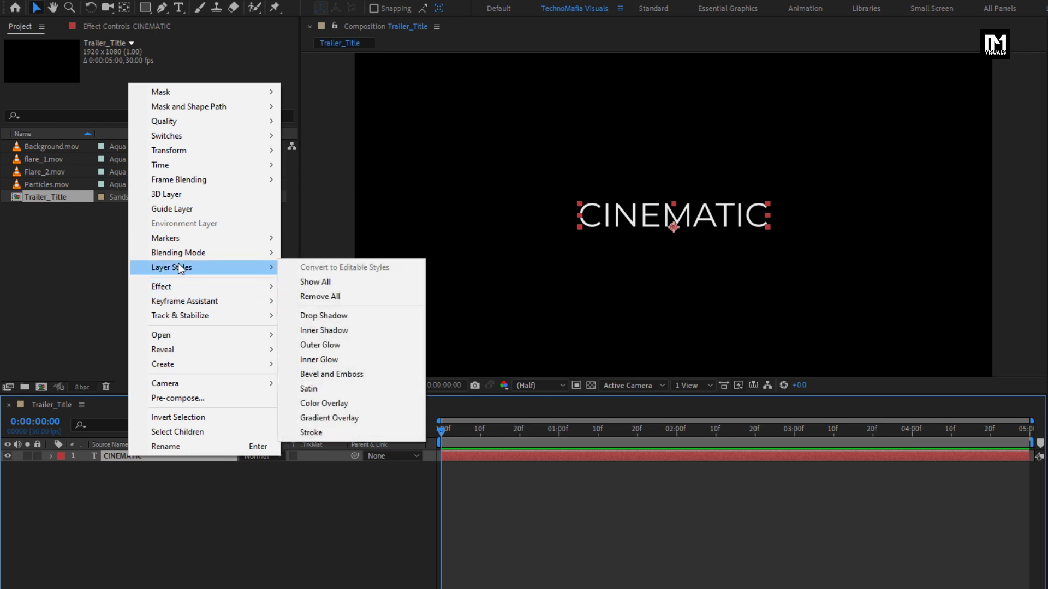
left_click(328, 418)
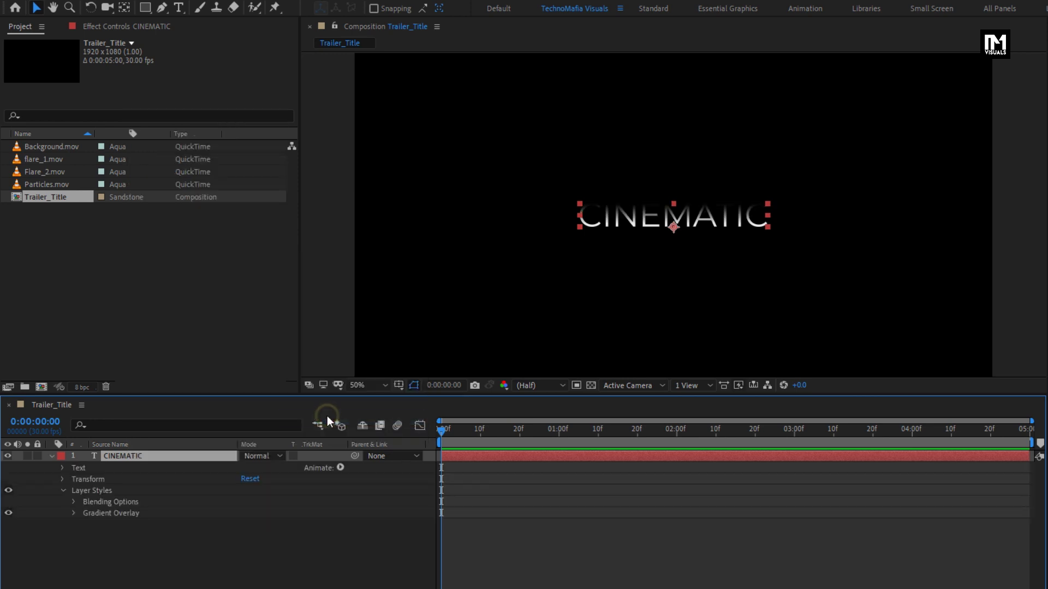
left_click(73, 514)
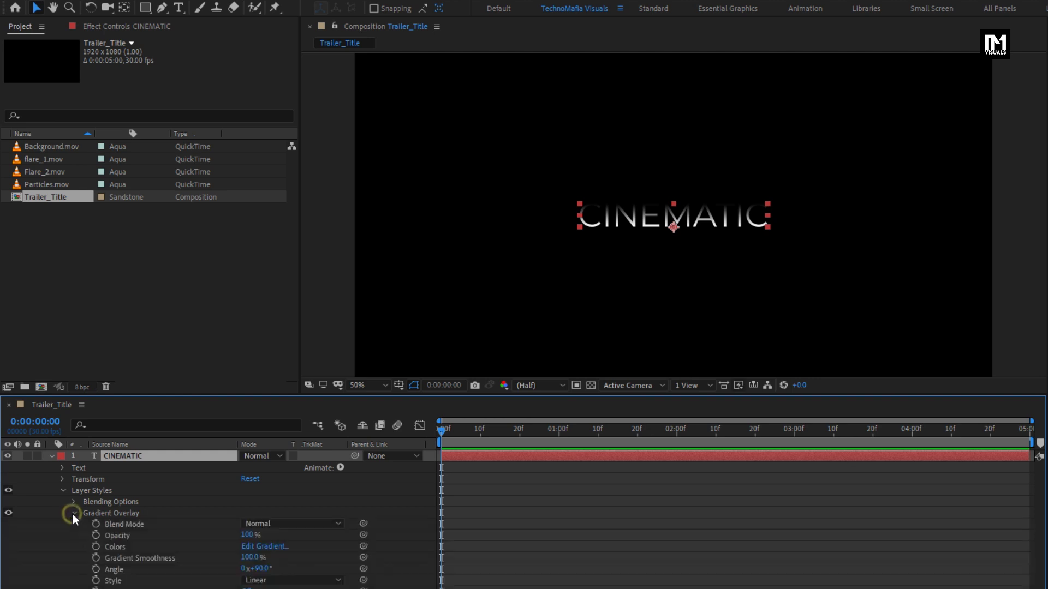
left_click(277, 548)
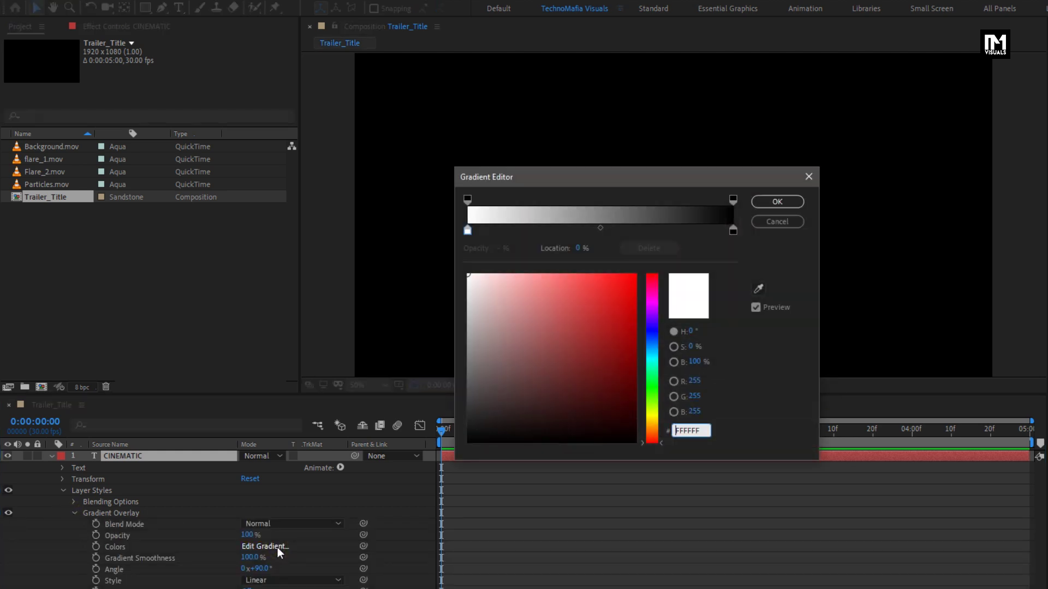
Add a grey stop, a dark grey 1F1F1F stop at 76.7%, and a white end stop
left_click(507, 231)
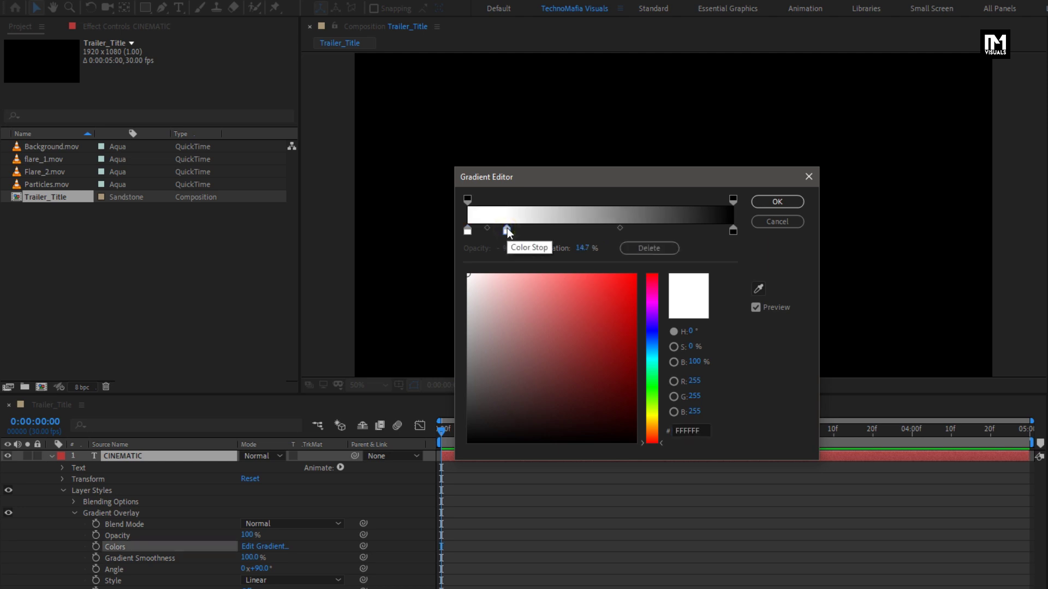
left_click_drag(470, 404, 470, 334)
left_click_drag(733, 231, 671, 234)
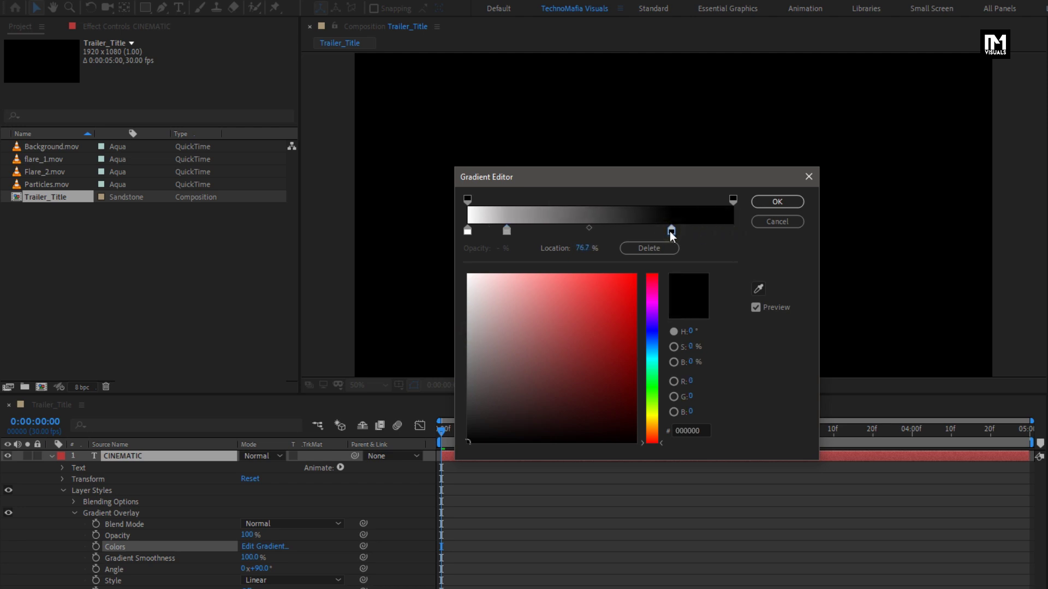
left_click(468, 423)
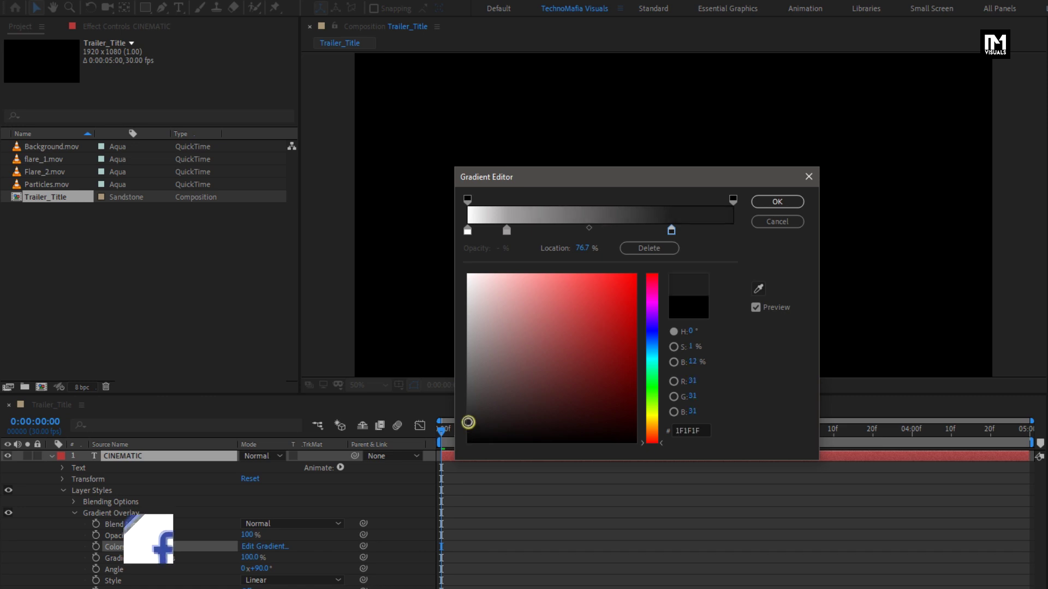
left_click(735, 232)
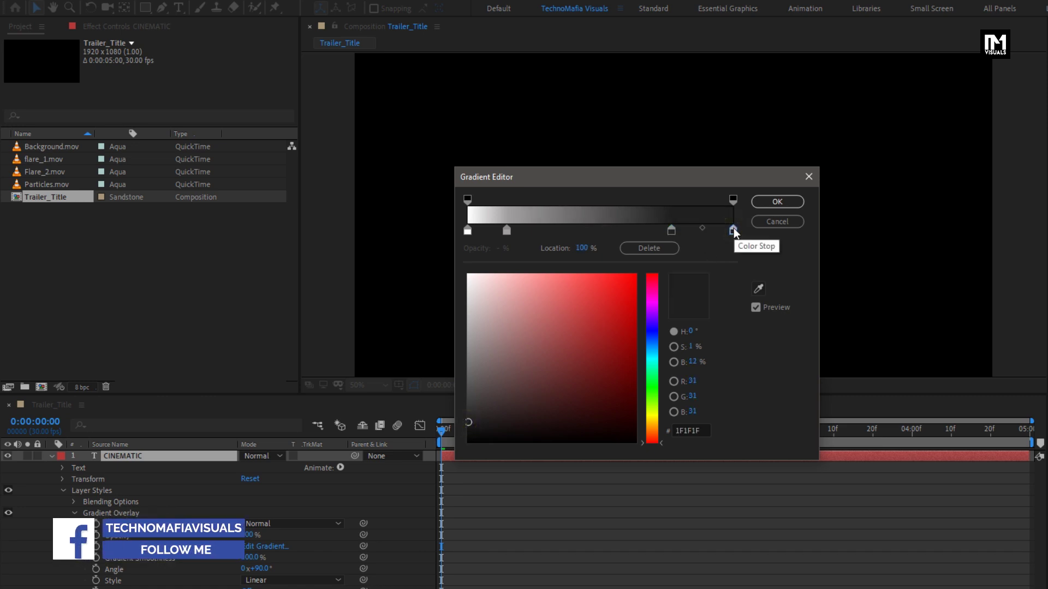
left_click(468, 275)
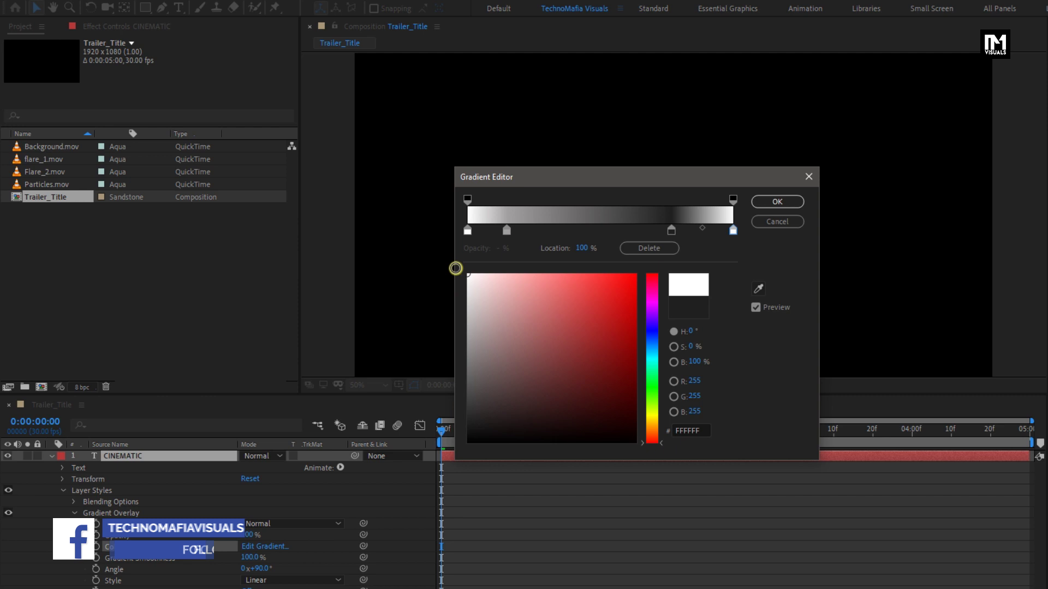
Shift stops to 81% and 18.3%, add a mid-grey stop at 40%, and apply the gradient
left_click_drag(611, 178, 310, 141)
left_click_drag(369, 194, 380, 196)
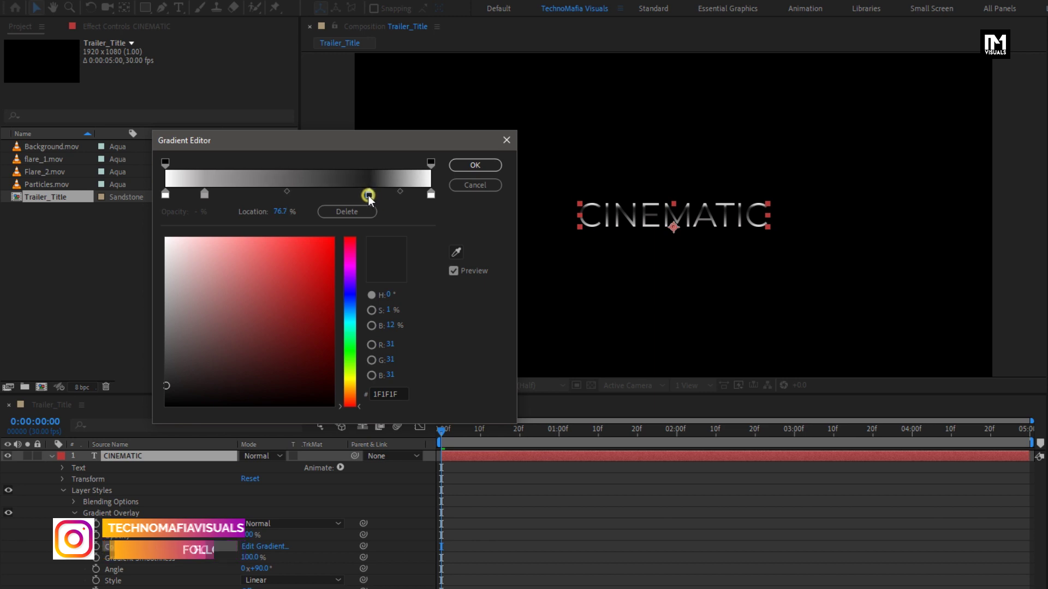
left_click_drag(204, 195, 213, 196)
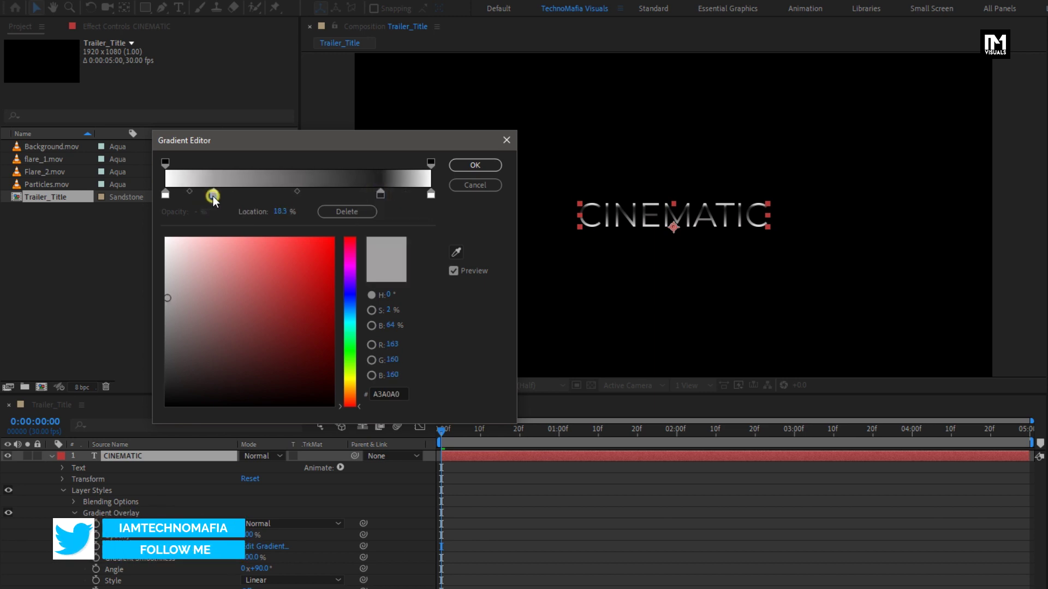
left_click_drag(265, 197, 270, 193)
left_click_drag(166, 305, 161, 343)
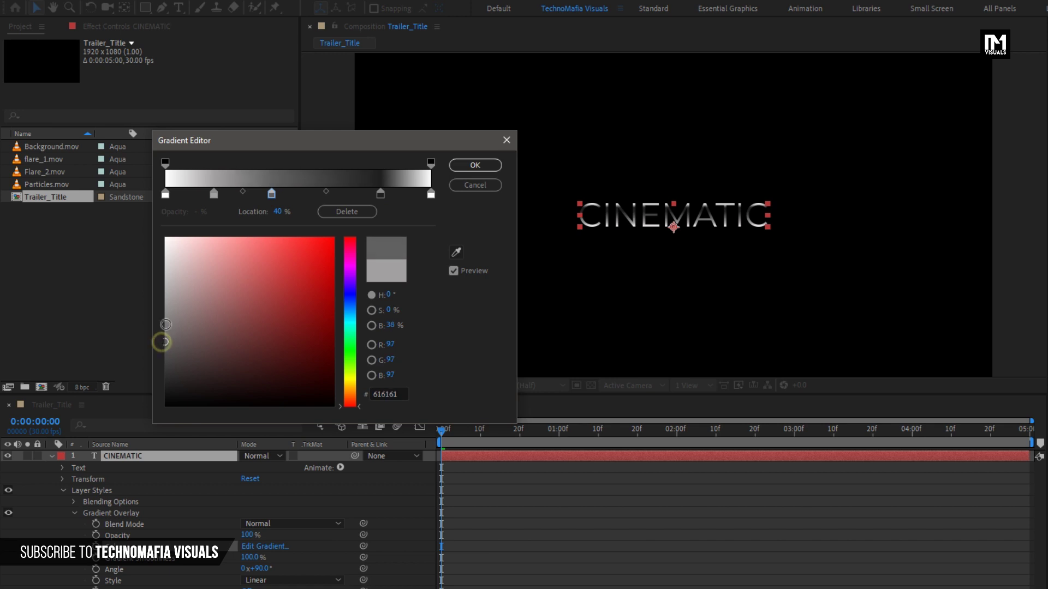
left_click(463, 168)
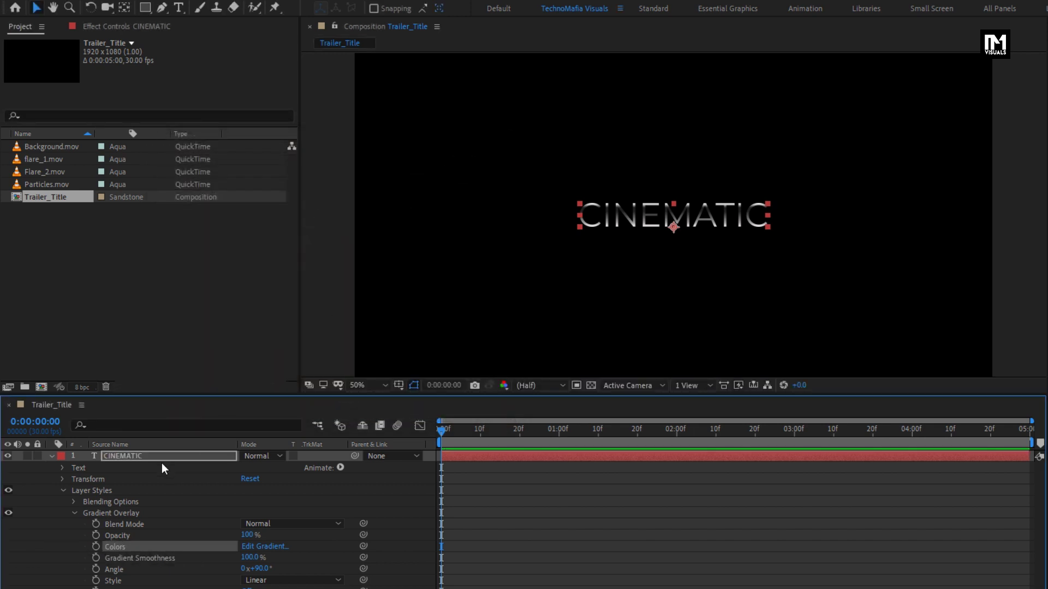
Duplicate the CINEMATIC layer to create CINEMATIC 2
left_click(158, 459)
left_click(52, 457)
key("ctrl+d")
left_click(119, 458)
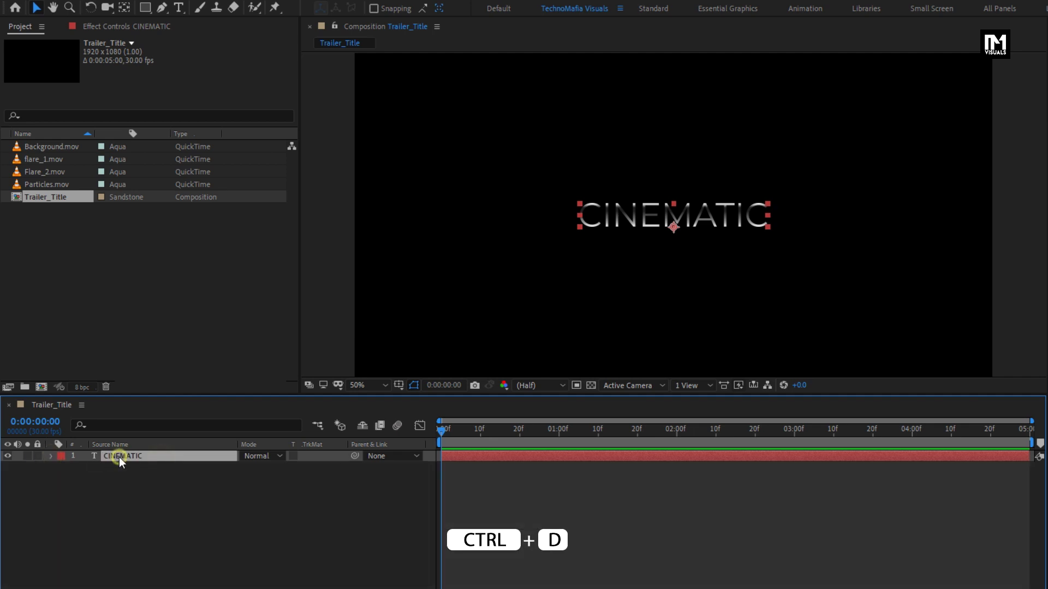
key("ctrl+d")
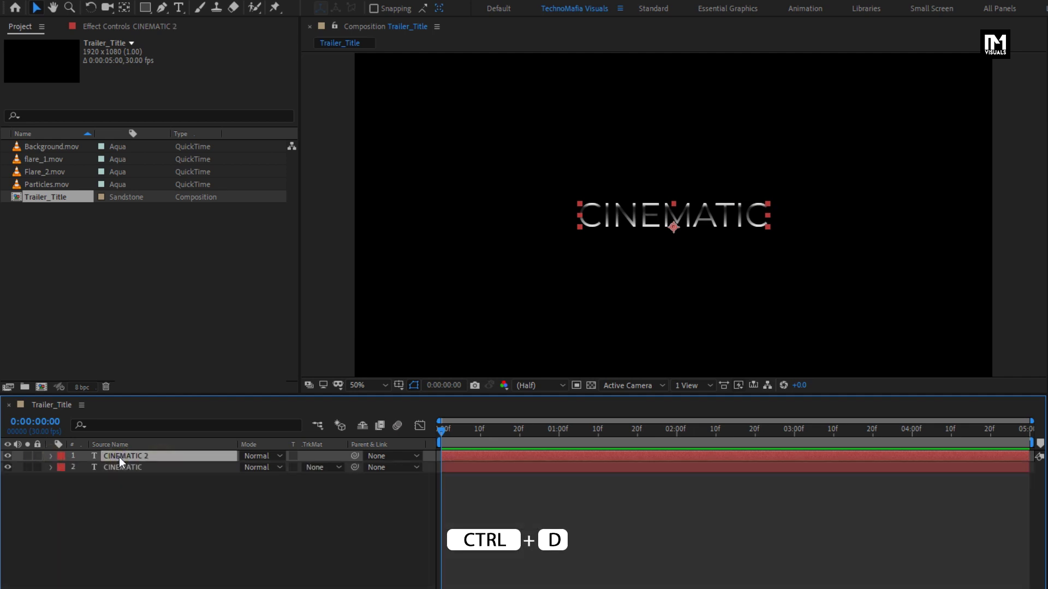
Open the Gradient Overlay gradient of the CINEMATIC 2 copy for editing
left_click(50, 457)
left_click(73, 494)
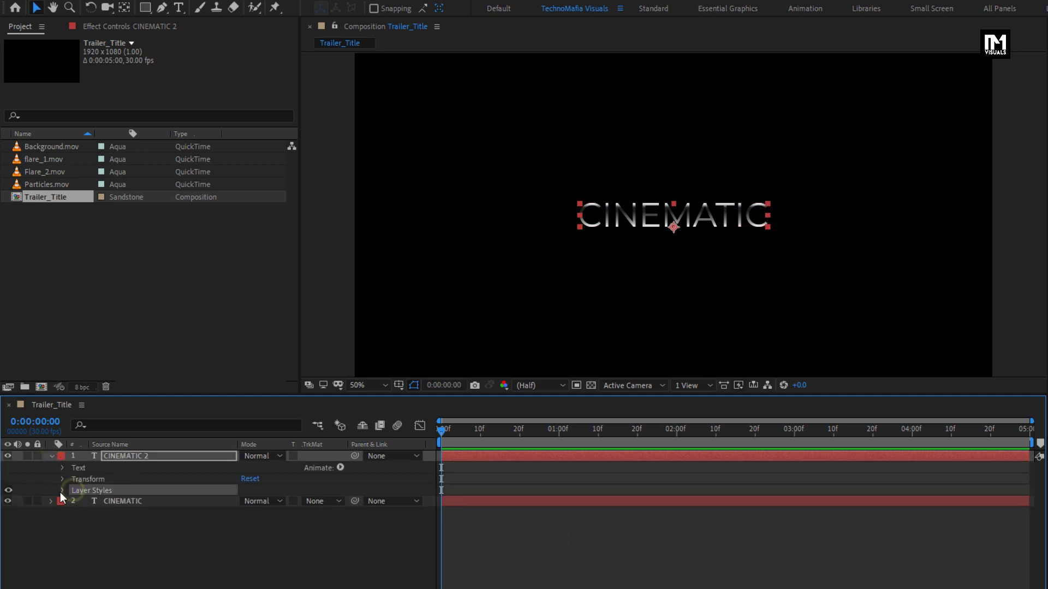
left_click(62, 491)
left_click(73, 514)
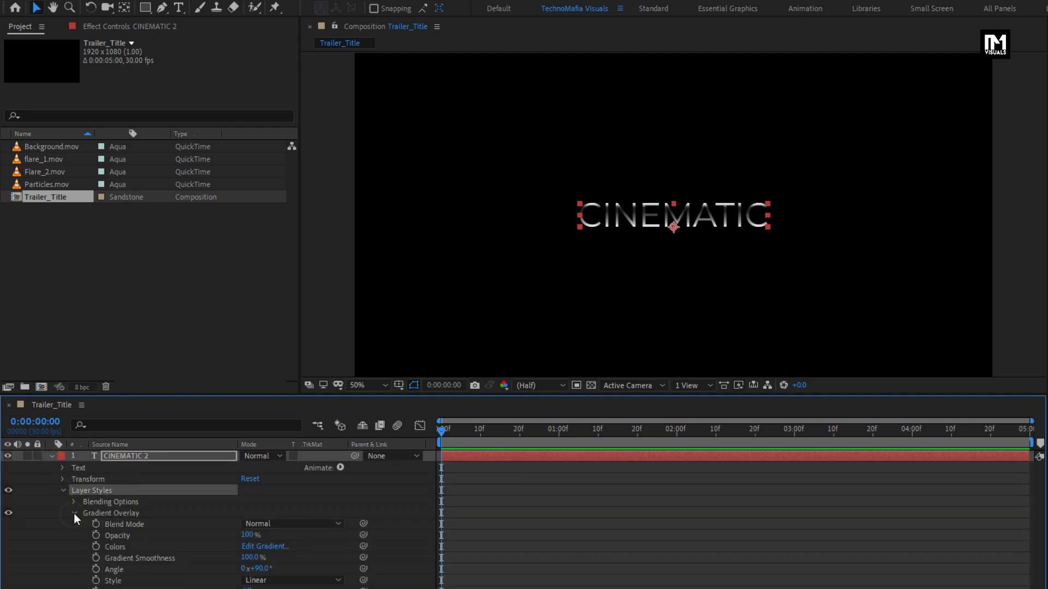
left_click(265, 548)
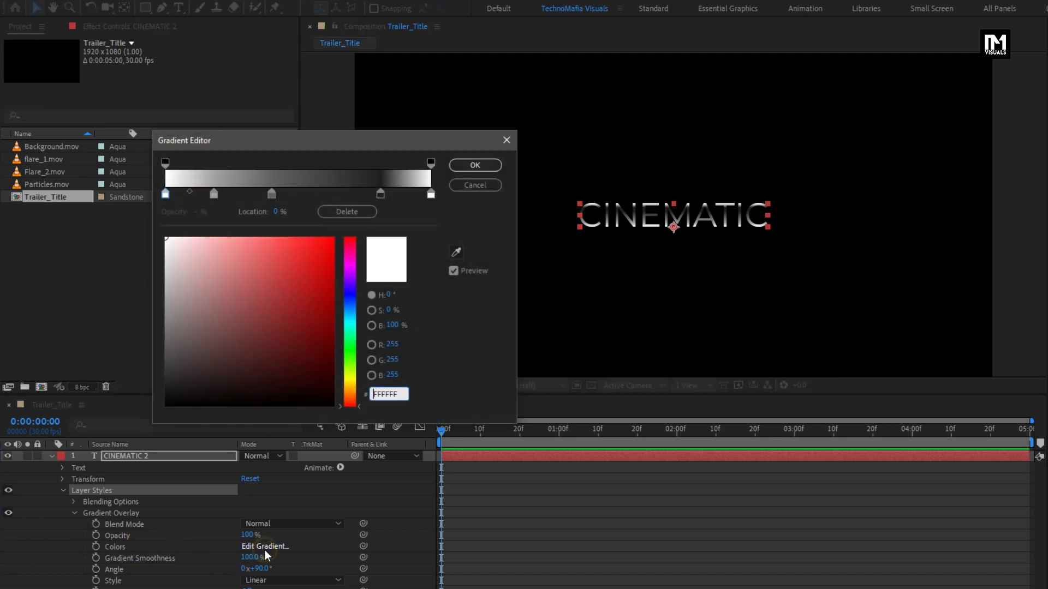
Remove the white end stop, make the end stop grey 4B4B4B, and slide white to 26.8%
left_click(380, 195)
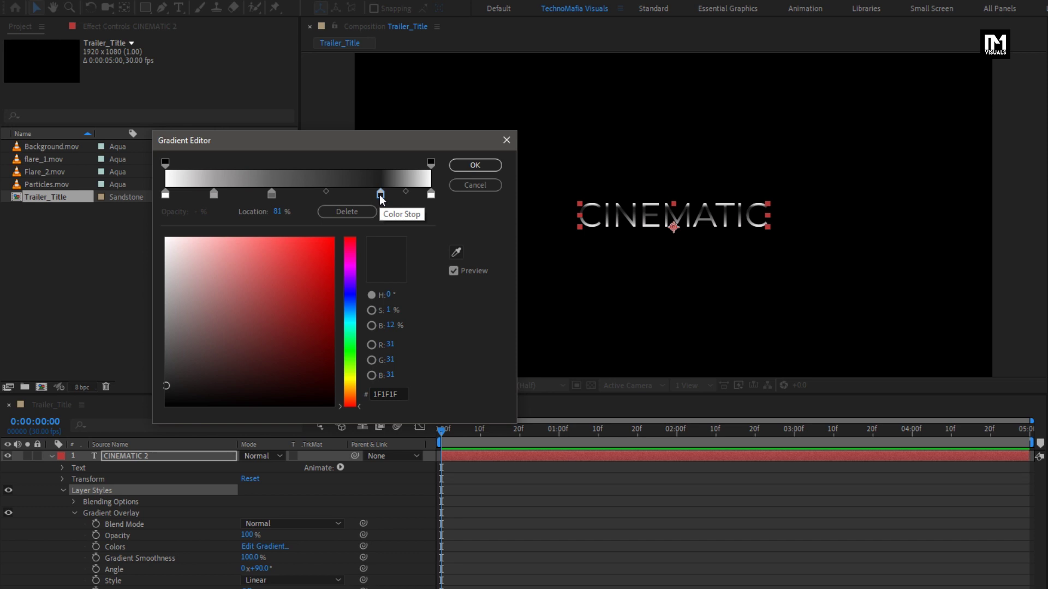
left_click(431, 195)
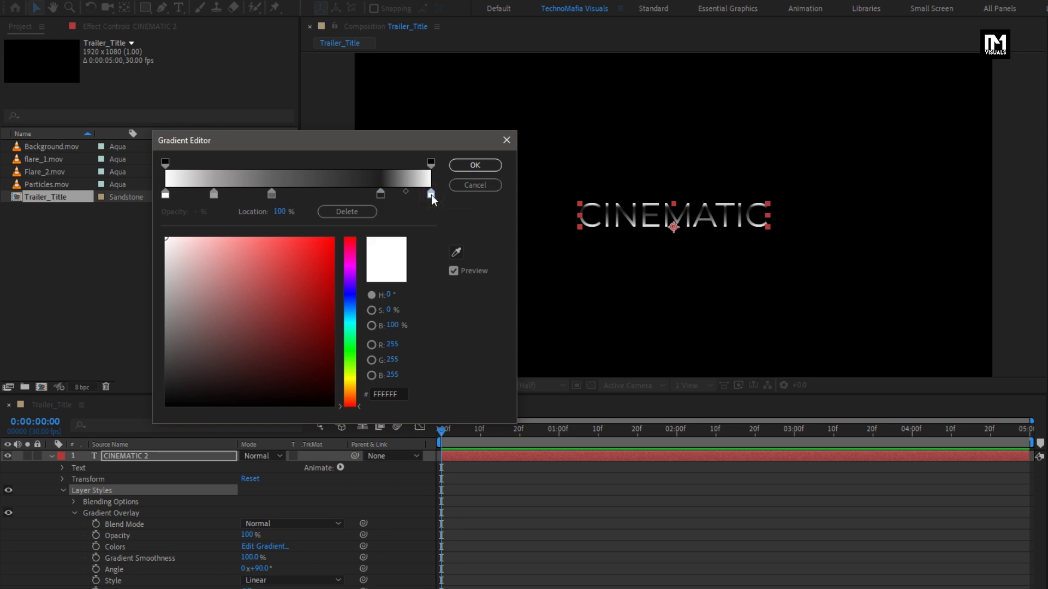
left_click(351, 212)
left_click_drag(384, 193, 428, 195)
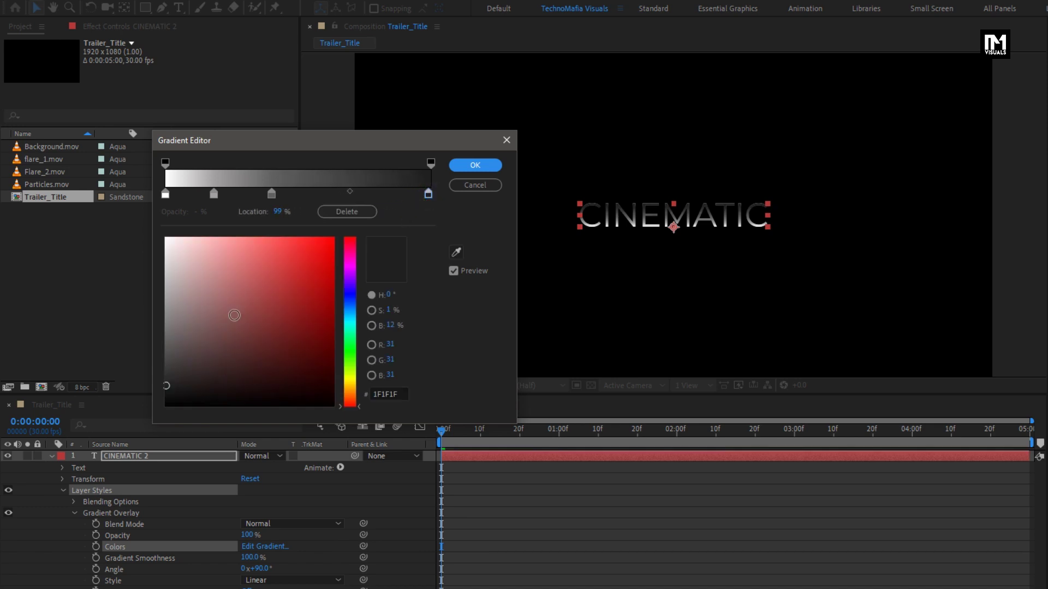
left_click_drag(166, 364, 165, 356)
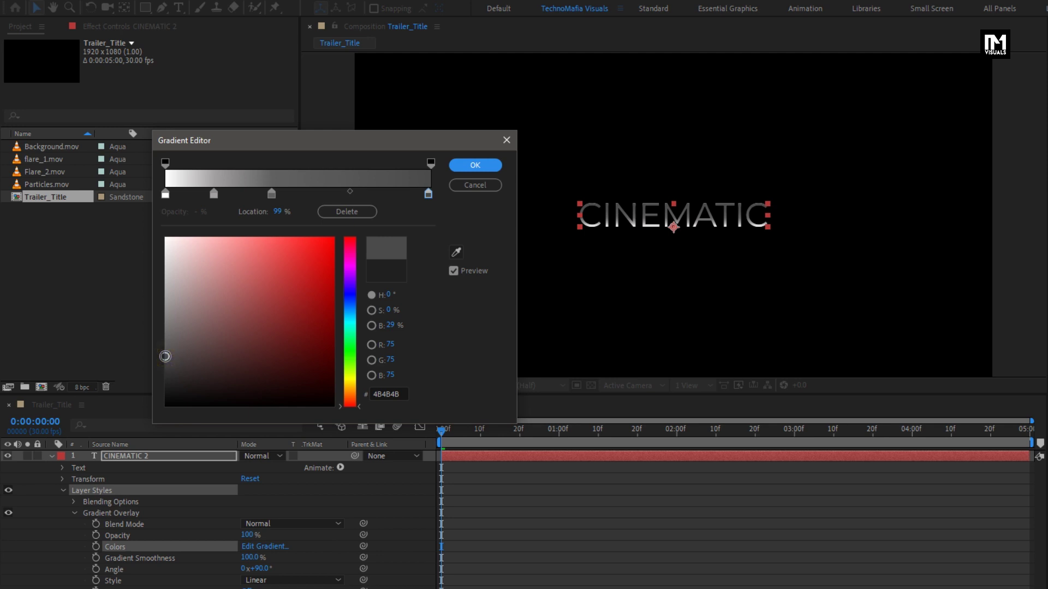
left_click_drag(166, 194, 242, 195)
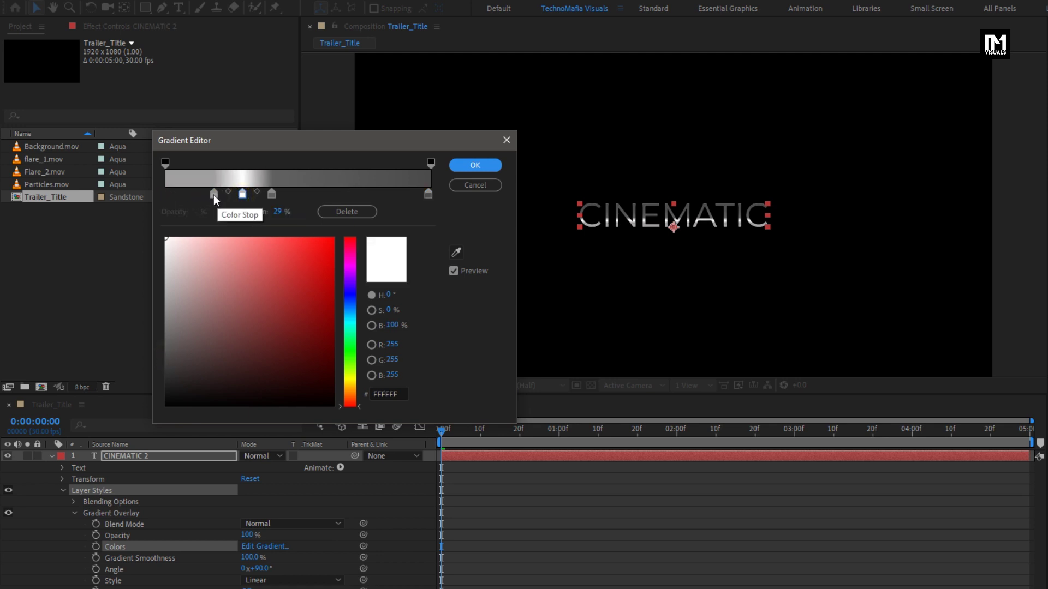
Delete the 40% dark grey stop, move white to 19.5%, midpoint to 30.2%, and apply
left_click(164, 194)
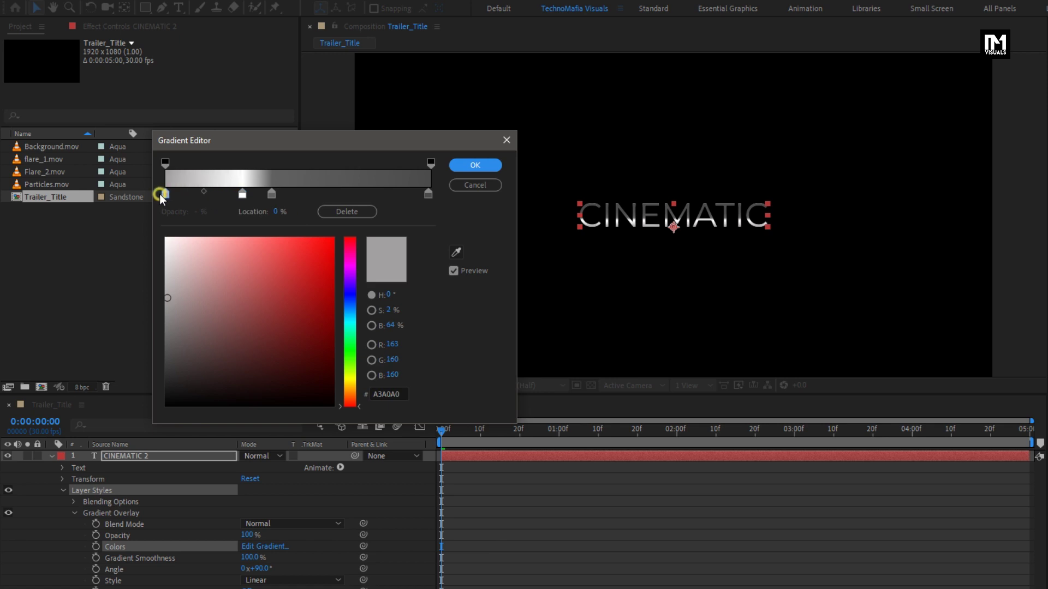
left_click(271, 195)
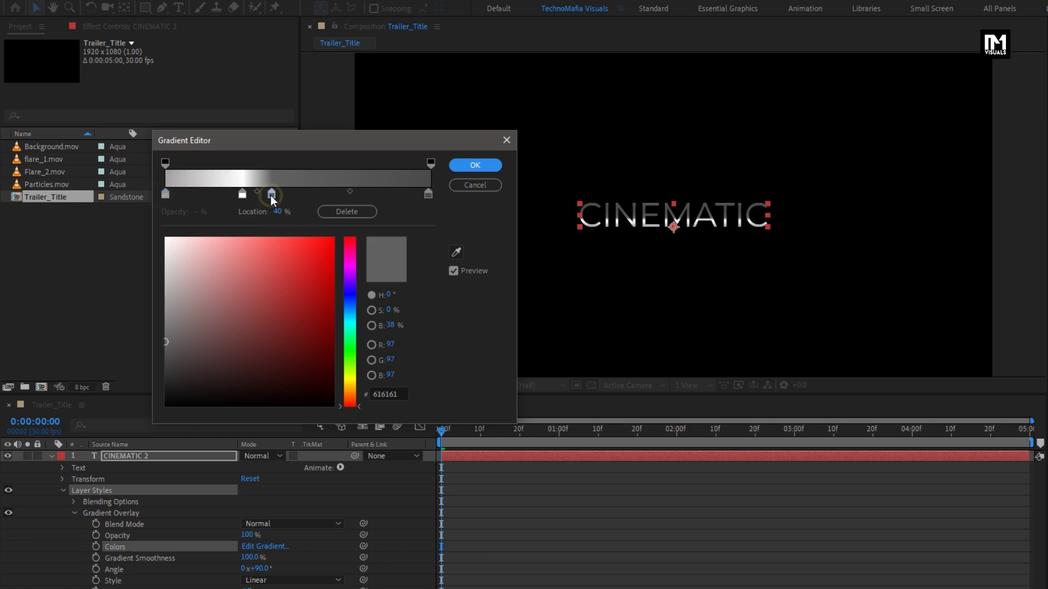
left_click_drag(272, 194, 326, 198)
left_click(337, 213)
left_click_drag(242, 194, 217, 194)
left_click_drag(322, 192, 280, 192)
left_click_drag(170, 194, 222, 195)
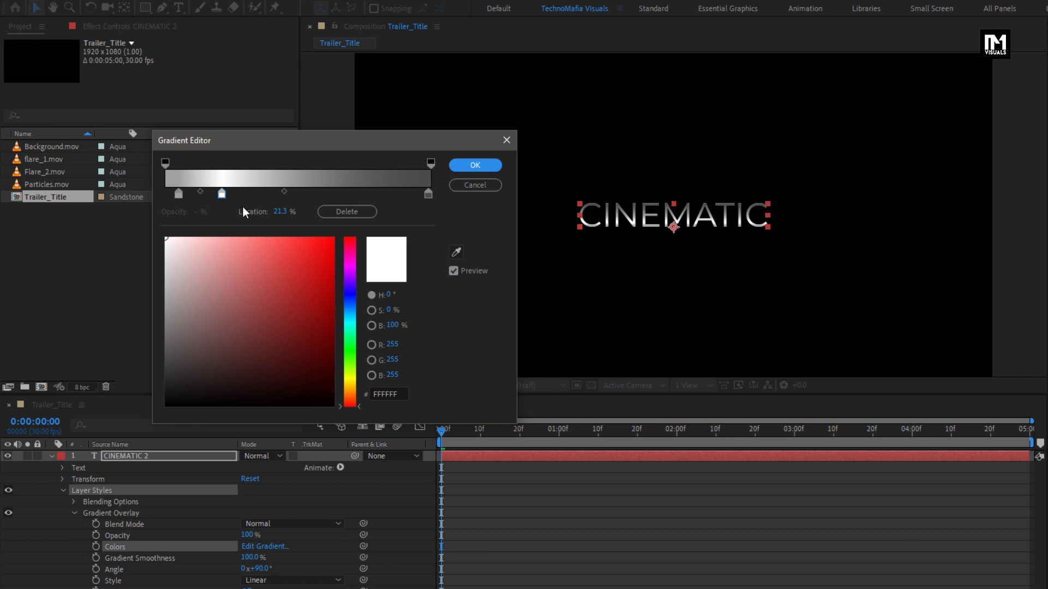
left_click(473, 166)
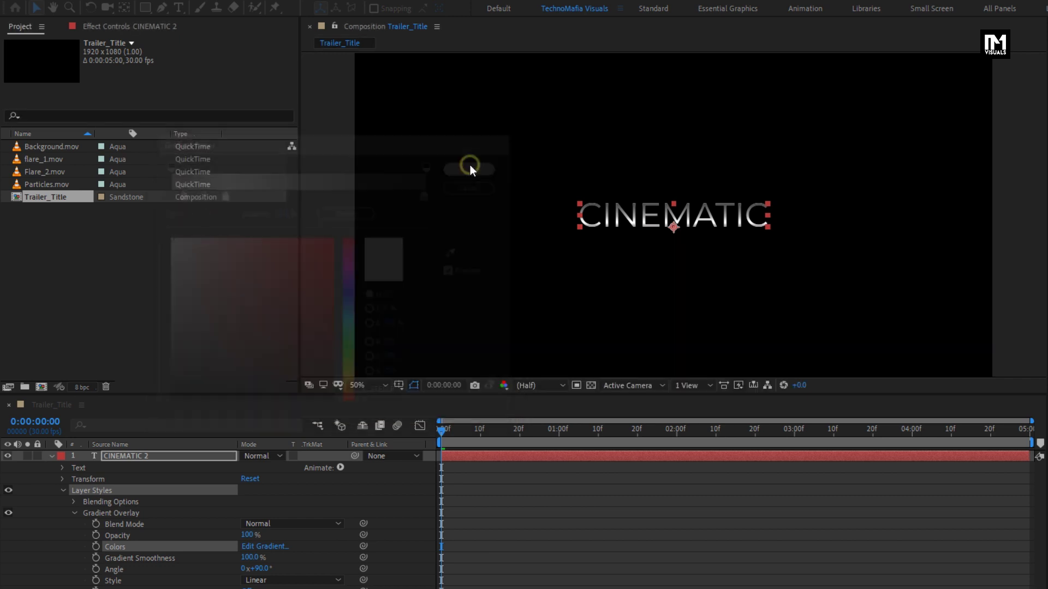
Unlink the CINEMATIC layer's Scale and set it to 99%, 100%, checking it zoomed in
left_click(52, 456)
left_click(125, 465)
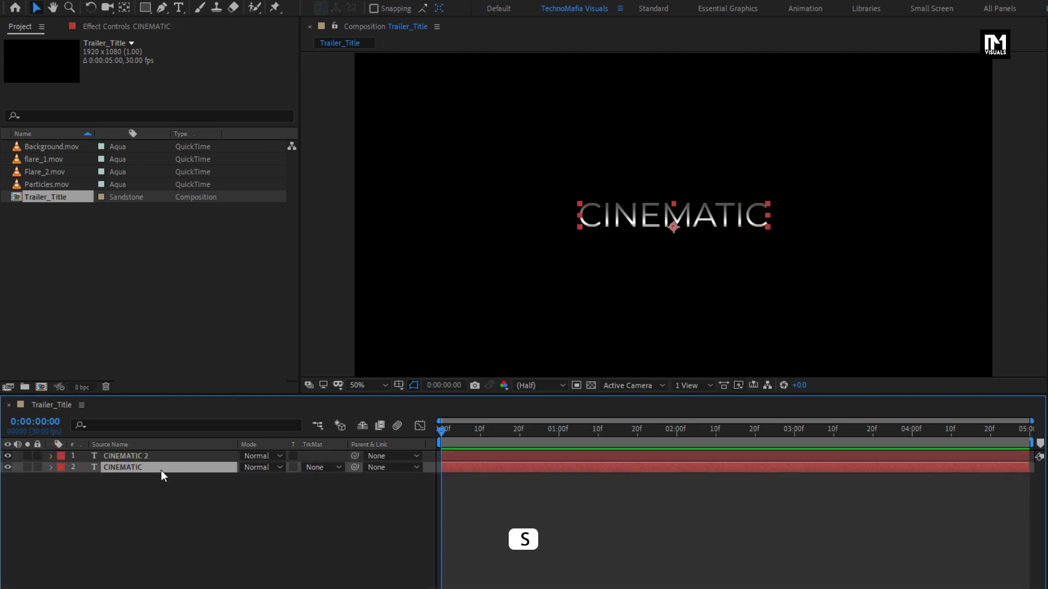
key("s")
left_click(244, 479)
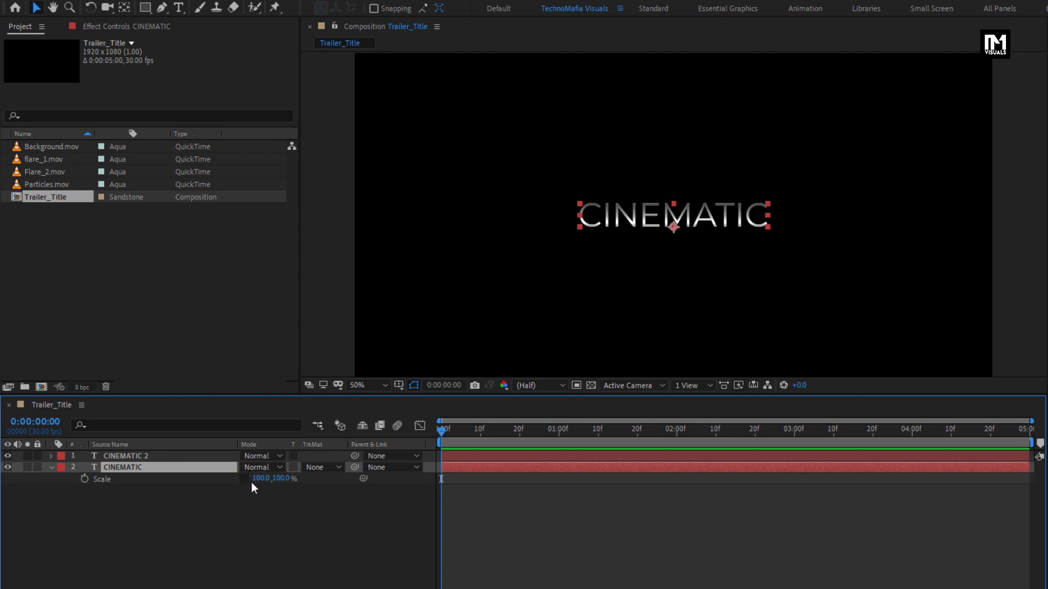
left_click(254, 482)
type("99")
key("Return")
left_click(247, 505)
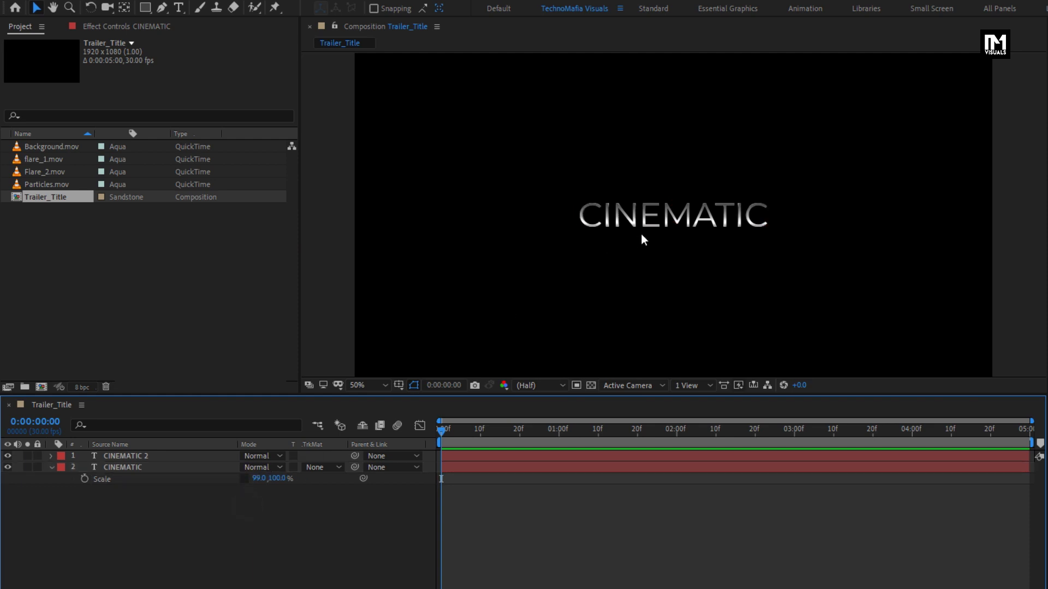
key("slash")
key("period")
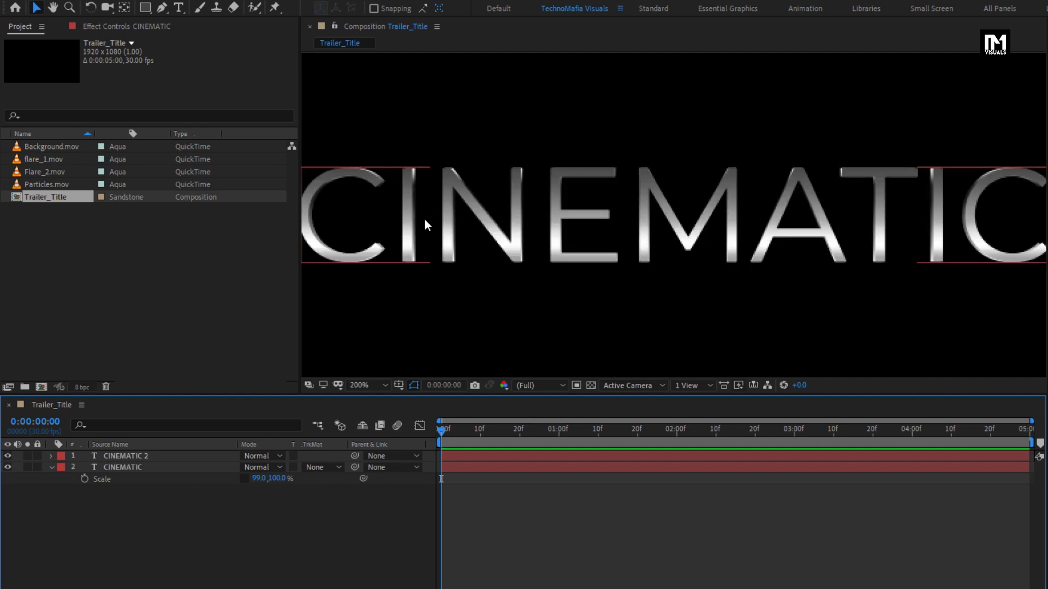
key("comma")
key("comma")
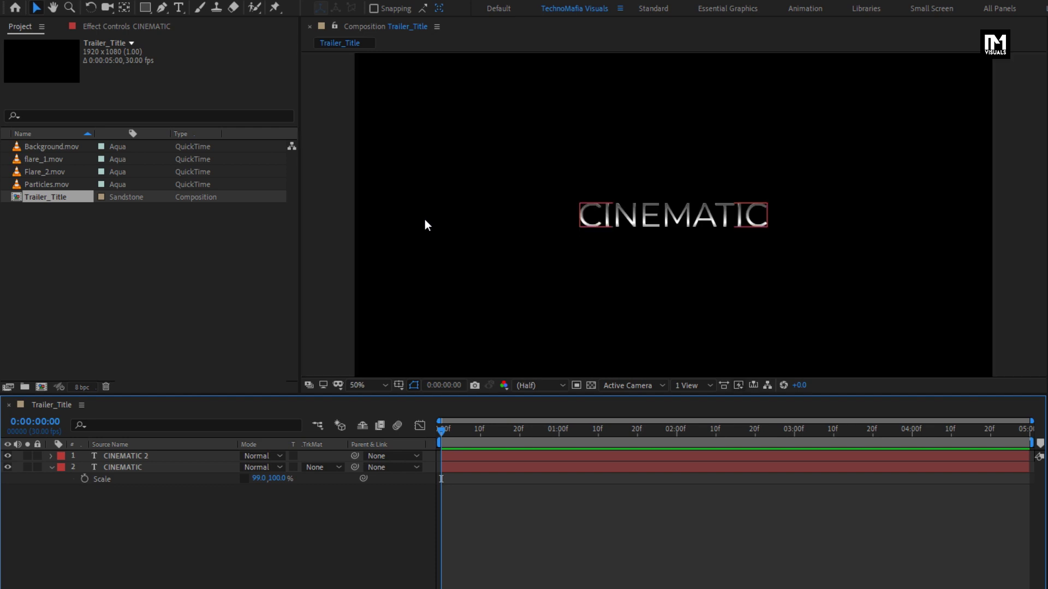
left_click(52, 467)
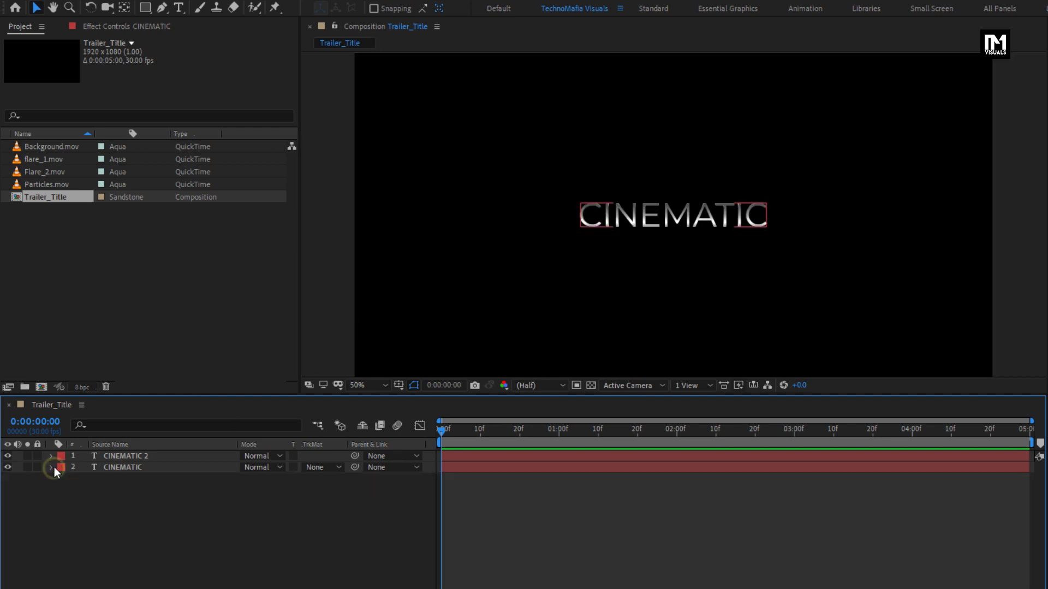
Pre-compose both CINEMATIC layers into a new composition named Text
left_click_drag(130, 479, 123, 456)
right_click(123, 456)
left_click(146, 400)
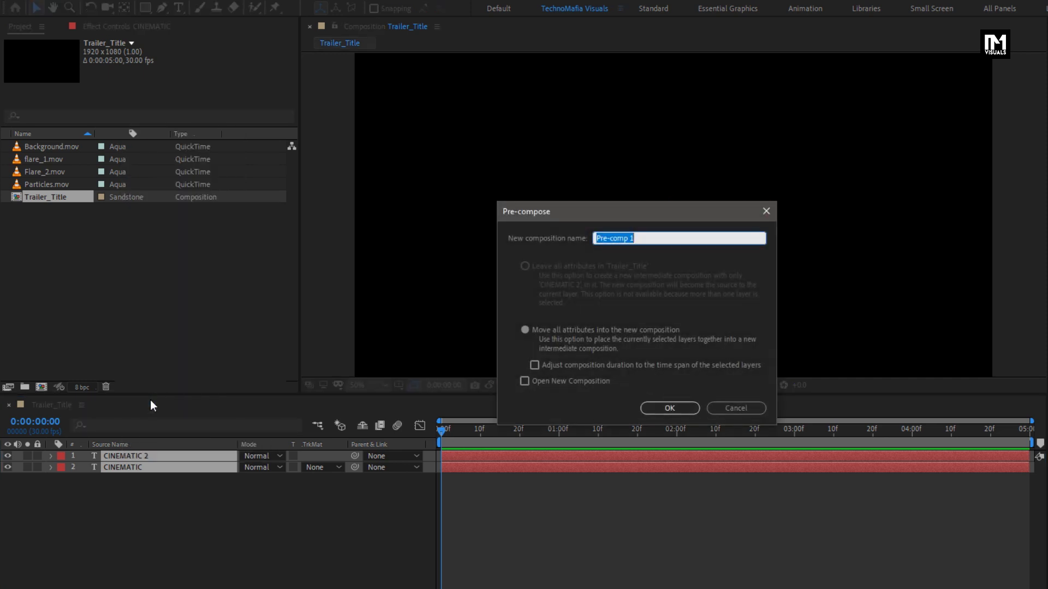
type("Text")
left_click(668, 407)
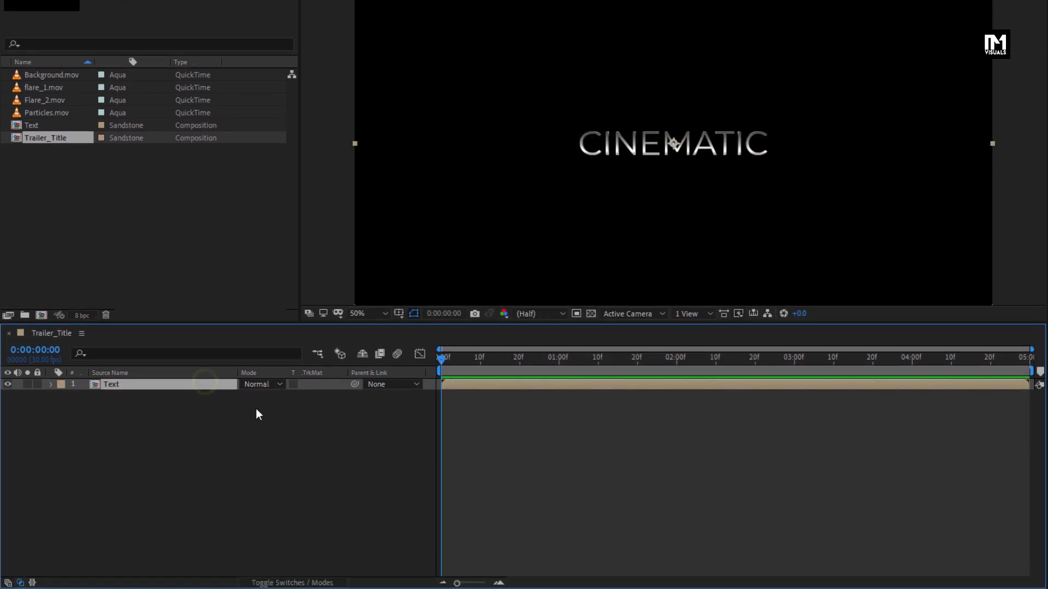
Make the Text layer 3D and reveal its Position property
left_click(299, 583)
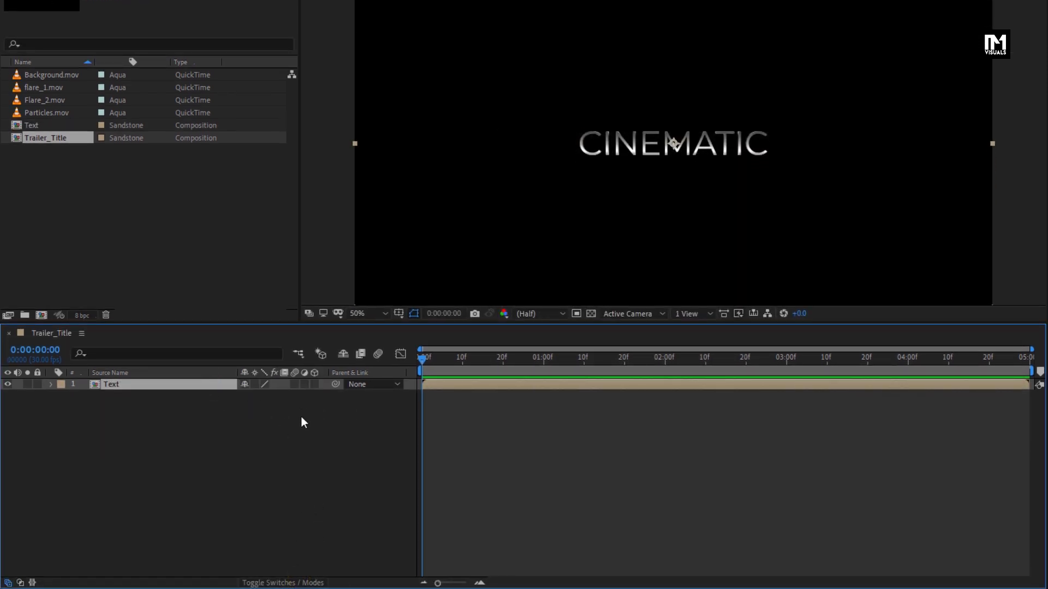
left_click(315, 385)
key("p")
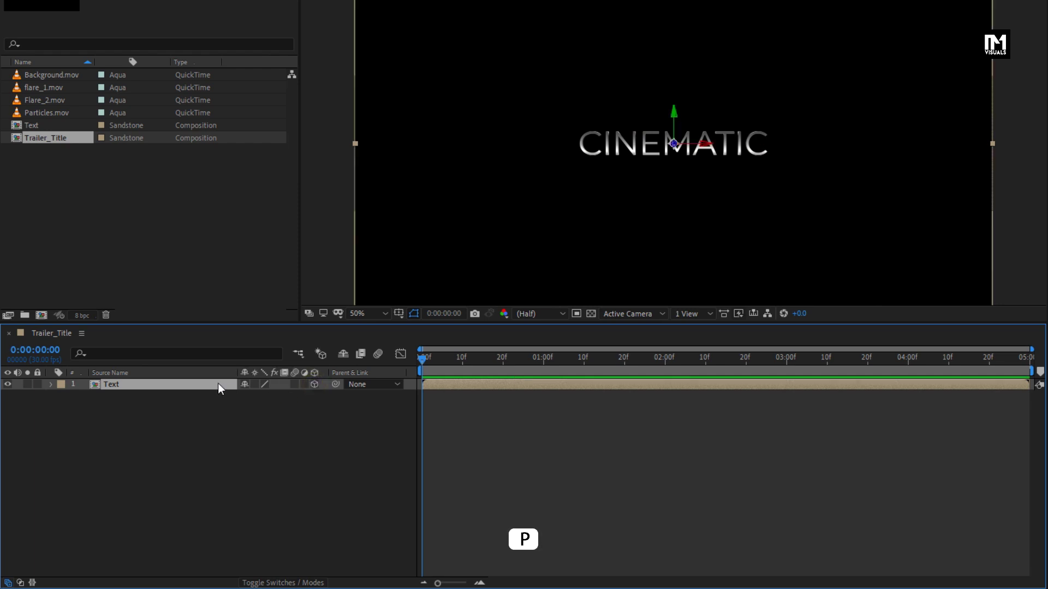
key("p")
At frame 0, push the title's Z position to -2702 and set a Position keyframe
left_click(420, 360)
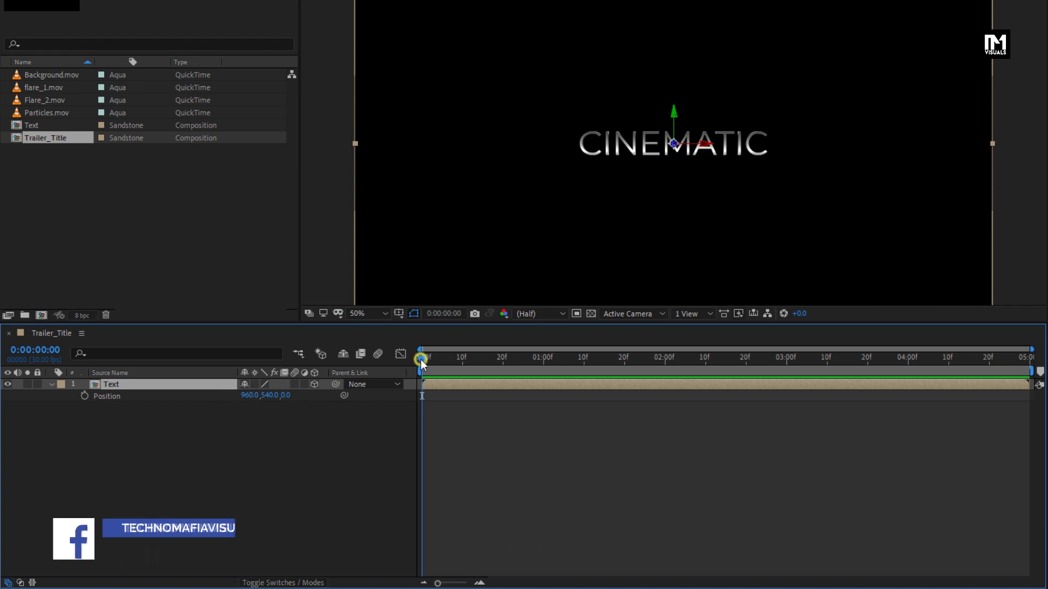
left_click_drag(288, 396, 158, 409)
left_click_drag(298, 396, 93, 404)
left_click_drag(292, 398, 178, 400)
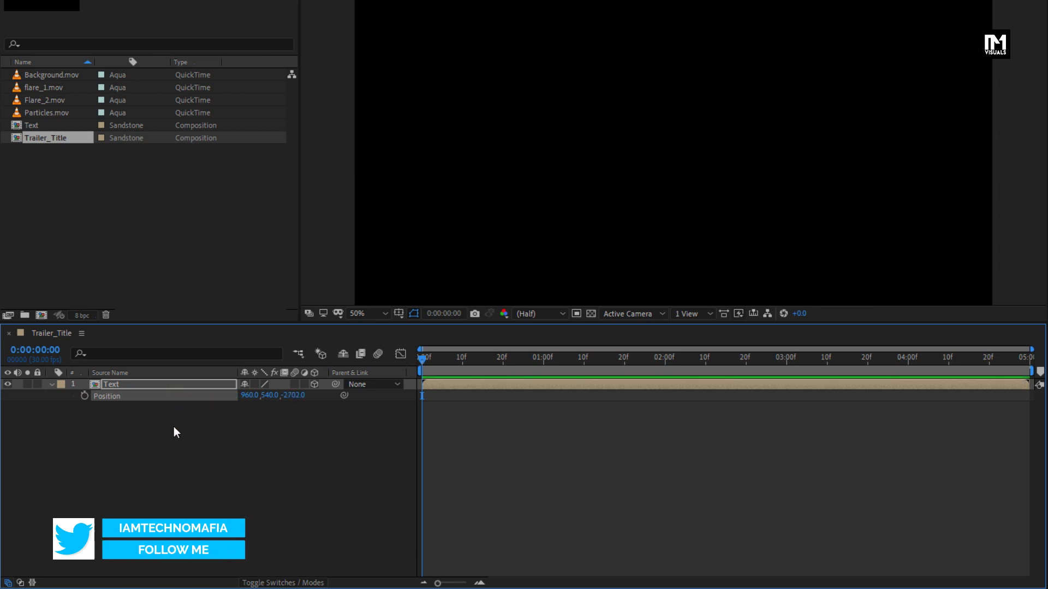
left_click(85, 396)
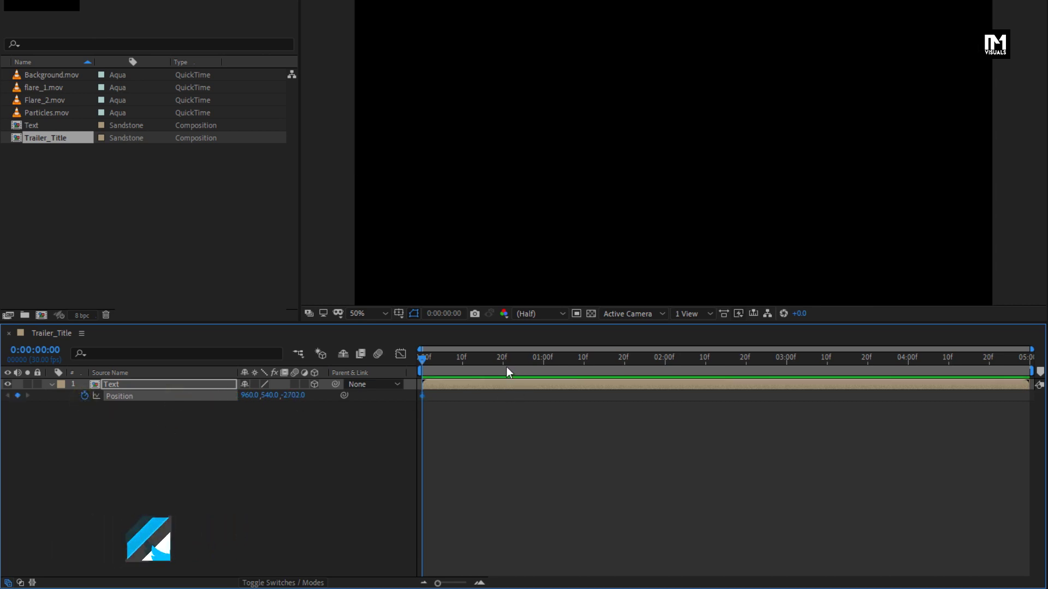
Keyframe Z position -100 at frame 10 and preview the fly-in
left_click(463, 363)
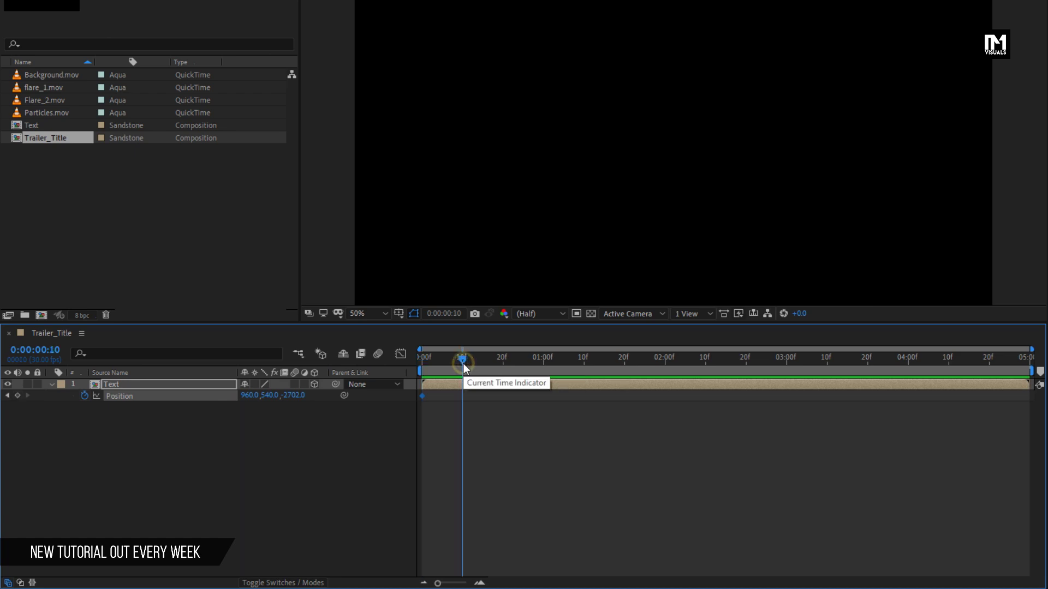
left_click(295, 397)
type("-100")
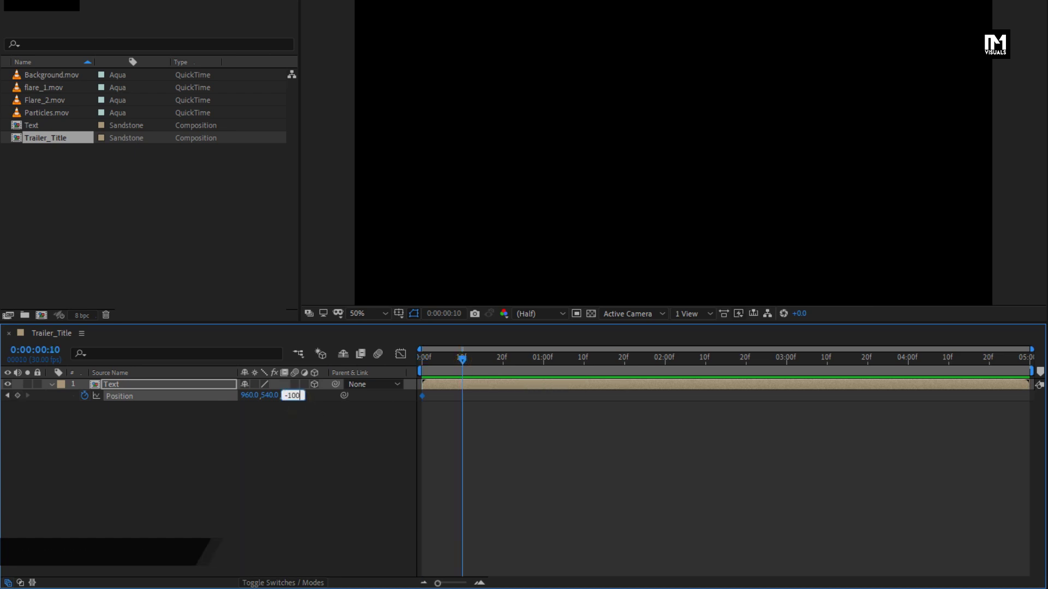
key("Return")
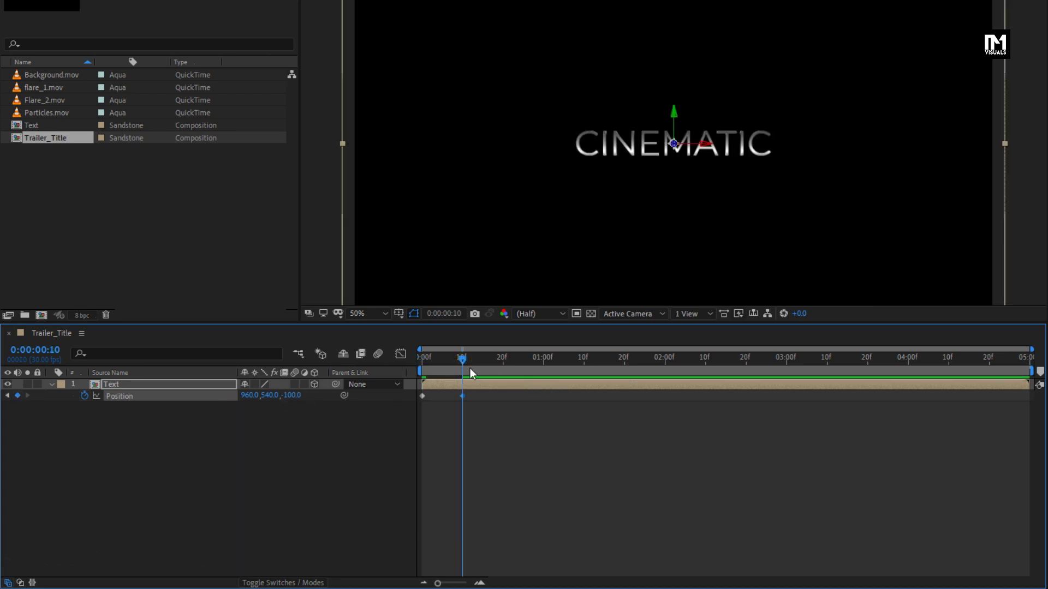
left_click_drag(463, 362, 436, 365)
left_click_drag(435, 368, 1022, 363)
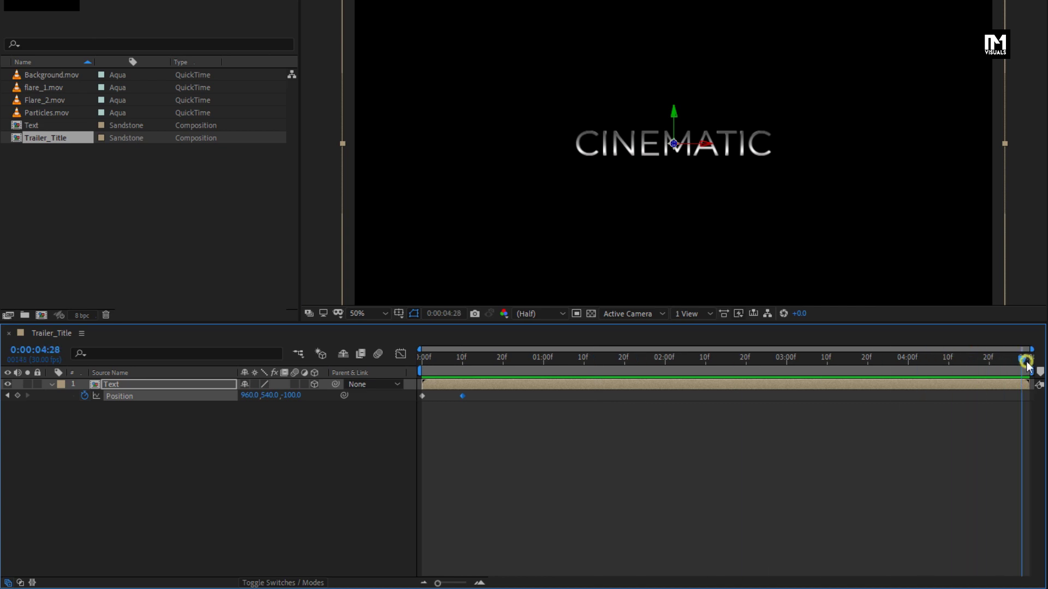
Set Z position 300 at the last frame and preview the slow drift
left_click(295, 396)
type("300")
key("Return")
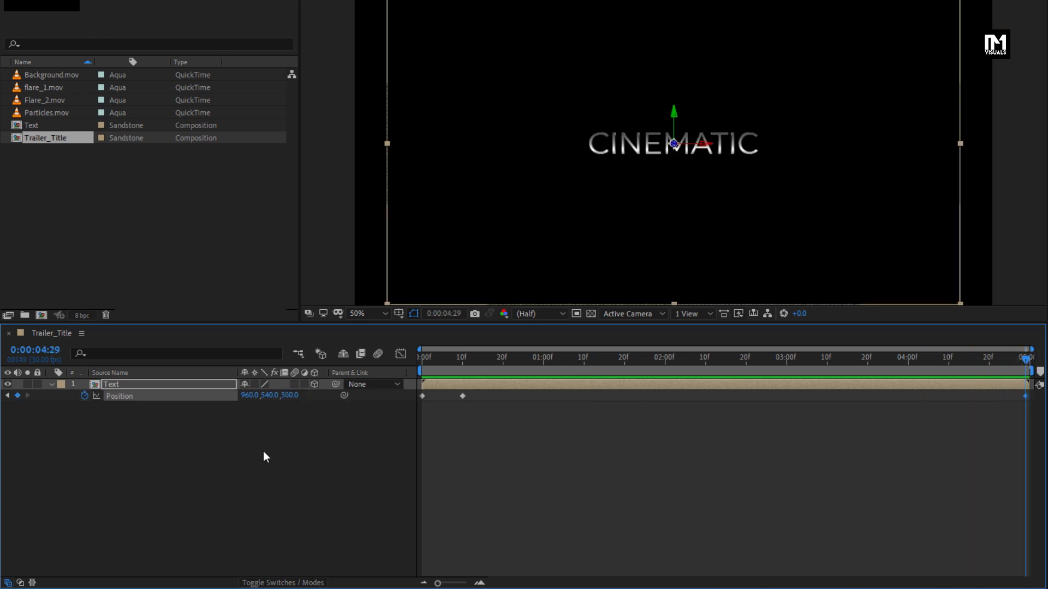
left_click_drag(465, 359, 946, 377)
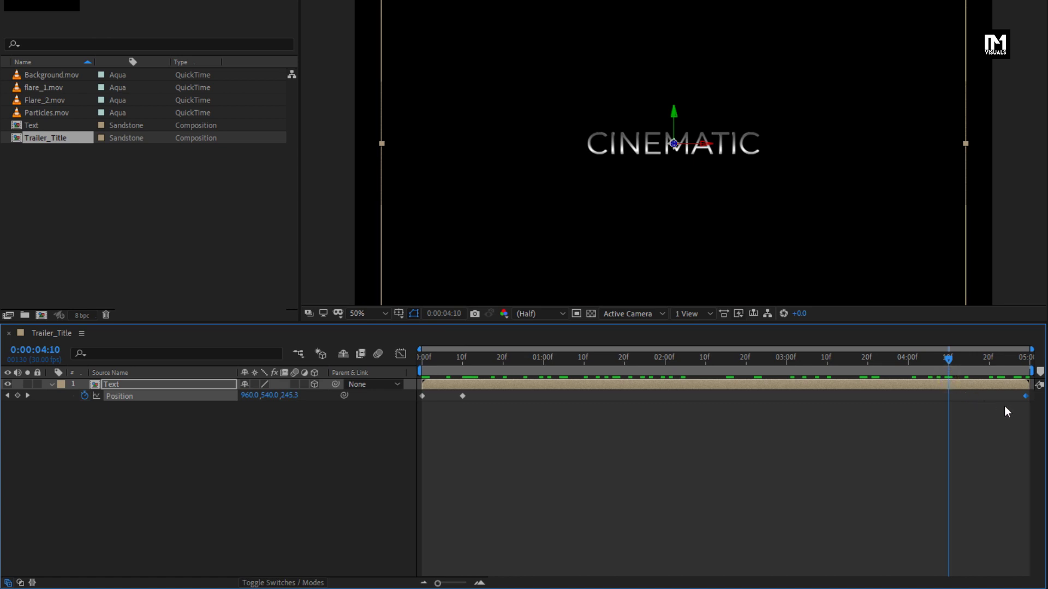
Apply Easy Ease to the frame-10 keyframe and sharpen its speed curve in the Graph Editor
right_click(461, 397)
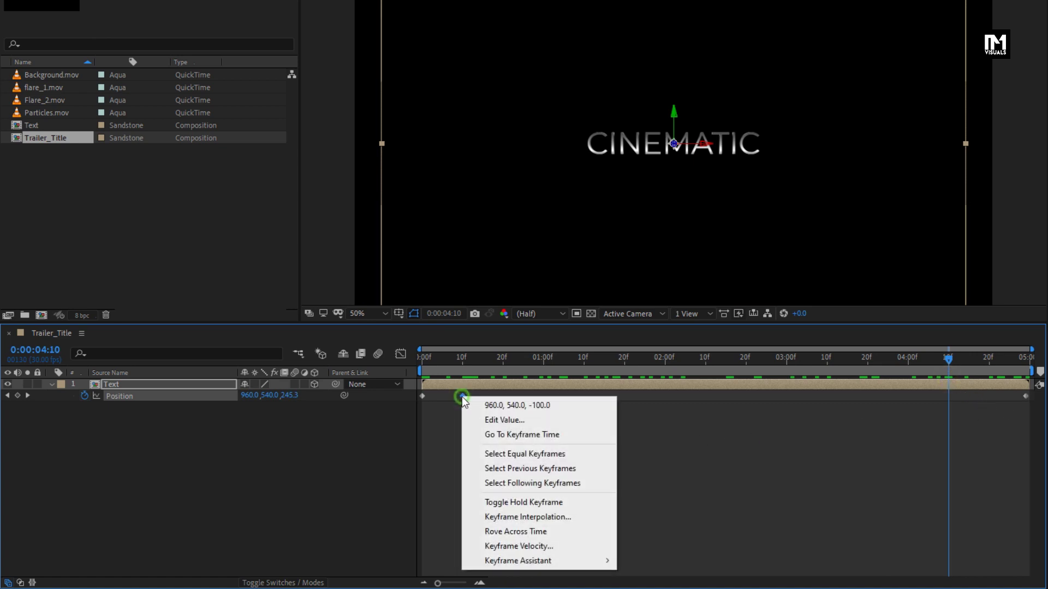
mouse_move(567, 561)
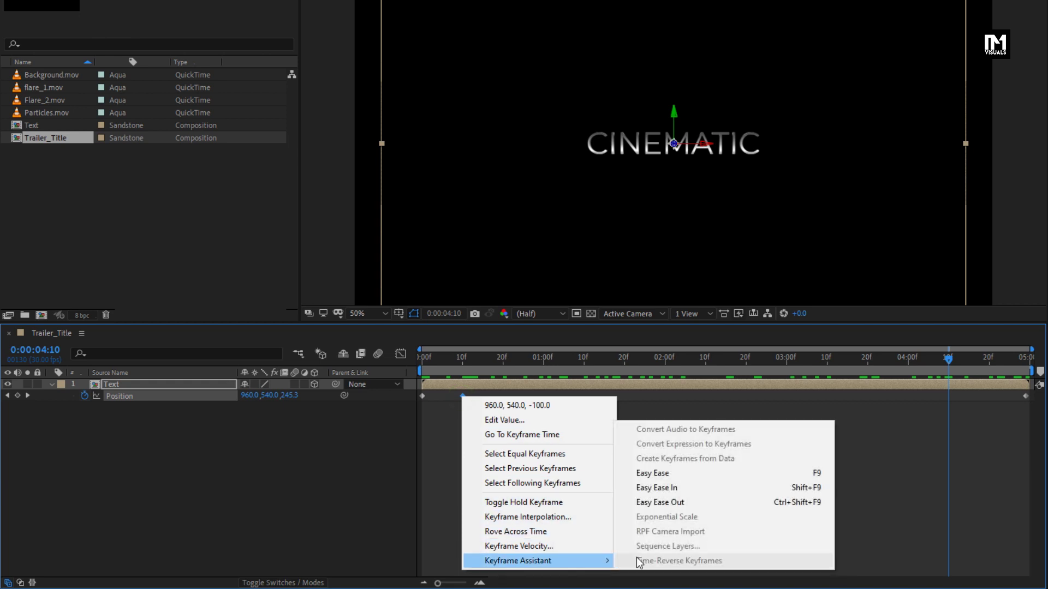
left_click(652, 473)
left_click(400, 355)
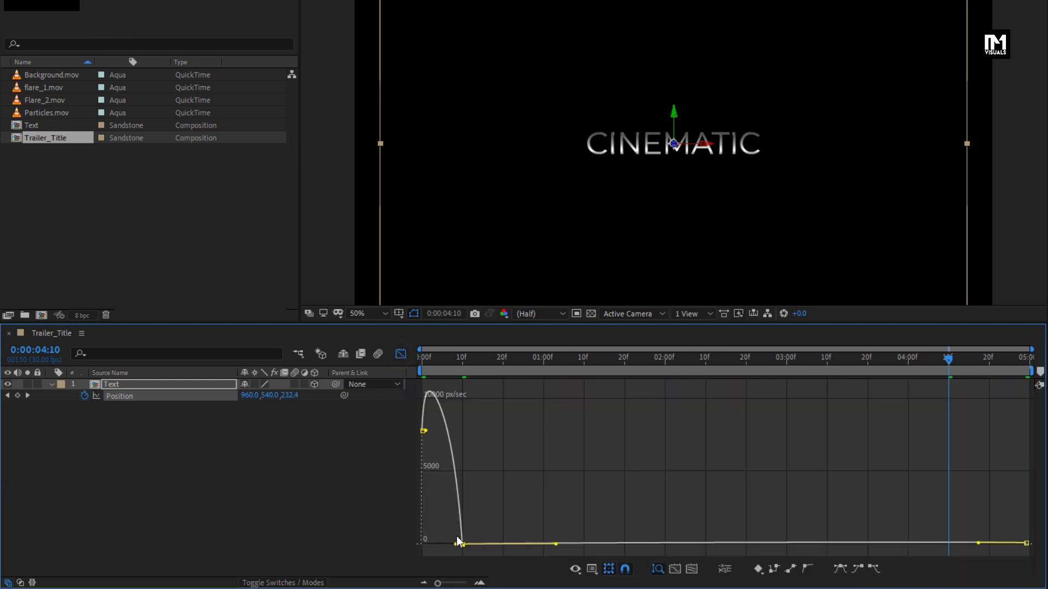
left_click_drag(456, 544, 436, 545)
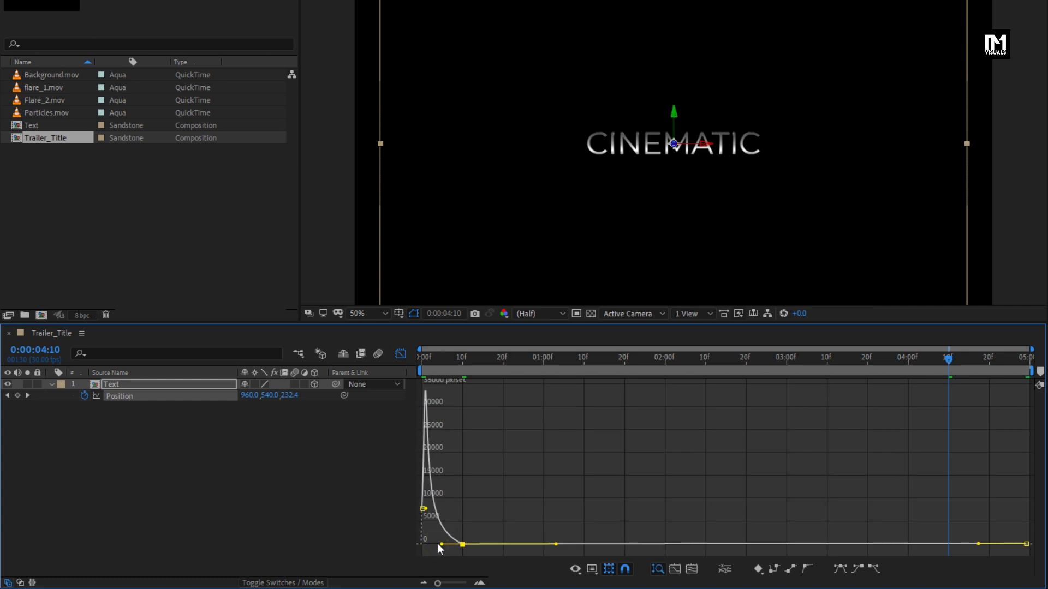
left_click(402, 354)
Enable motion blur on the Text layer and check the blurred fly-in near frame 1
left_click(427, 359)
left_click_drag(429, 432, 435, 433)
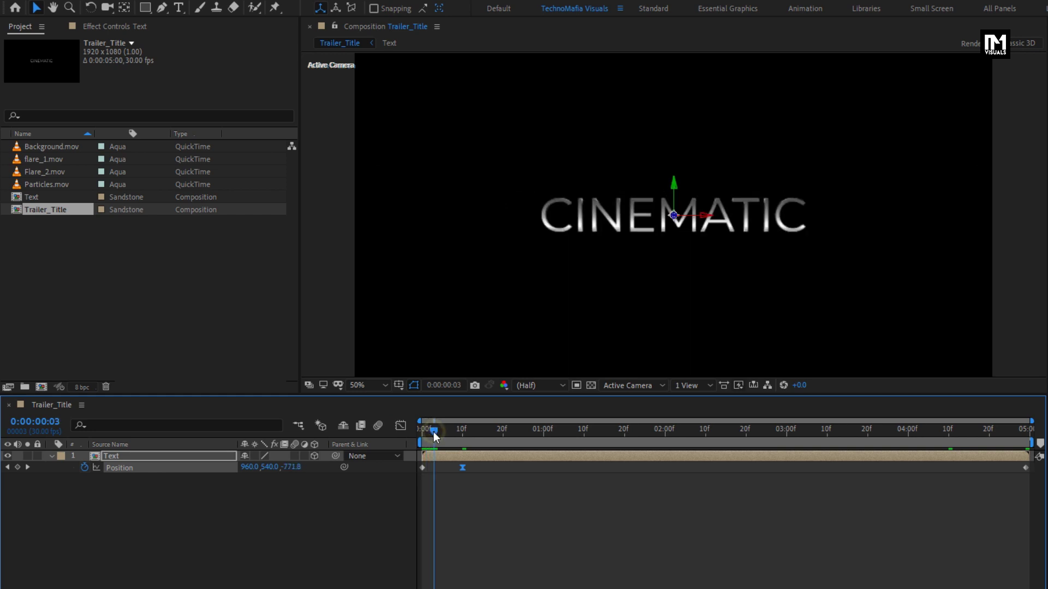
left_click(295, 456)
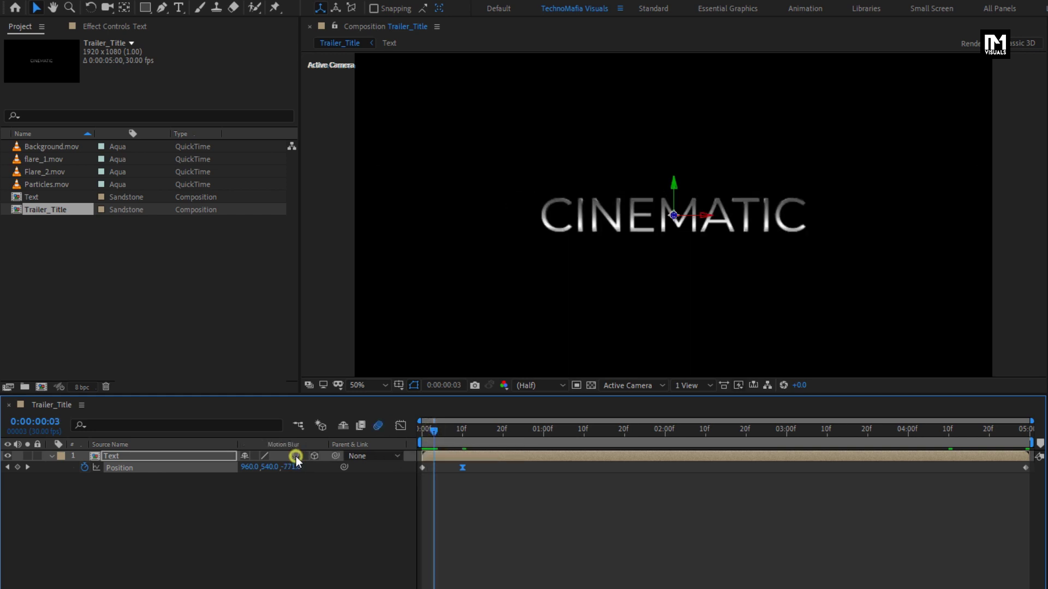
left_click_drag(434, 431, 431, 431)
left_click(54, 458)
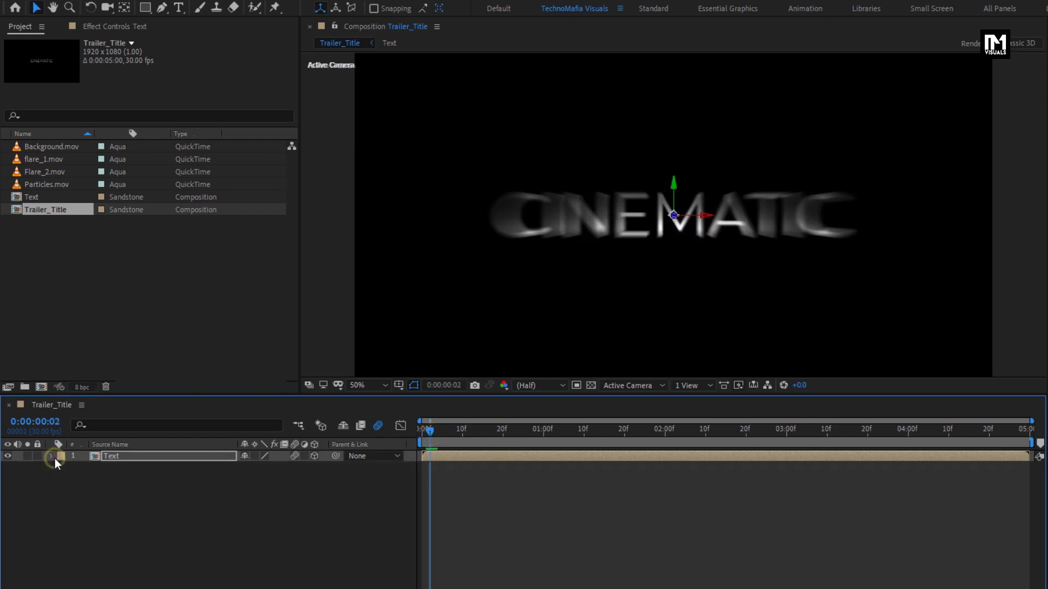
Place Background.mov in the timeline beneath the Text layer
left_click(122, 489)
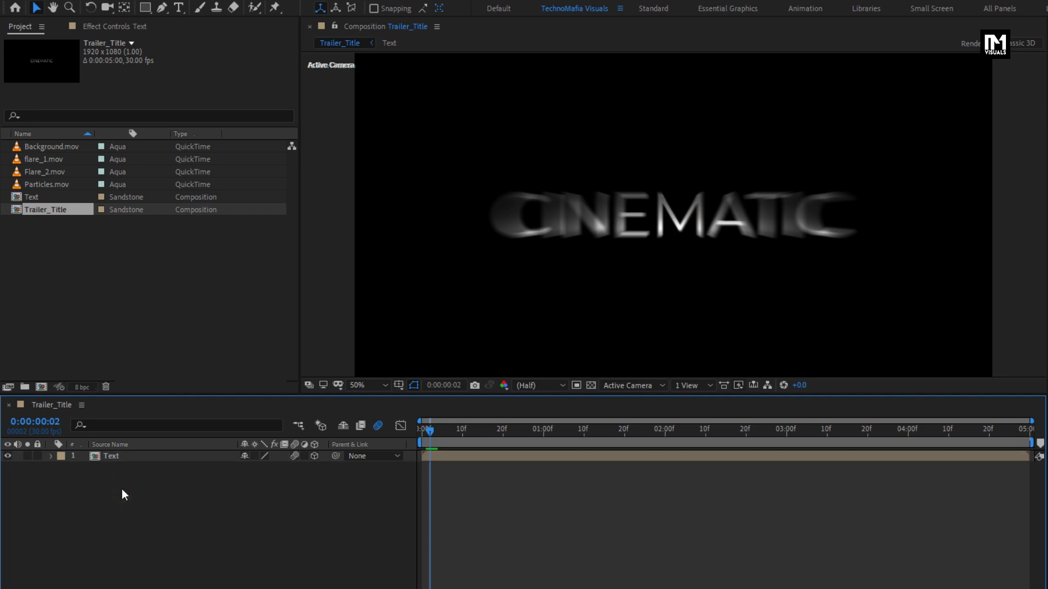
left_click(54, 148)
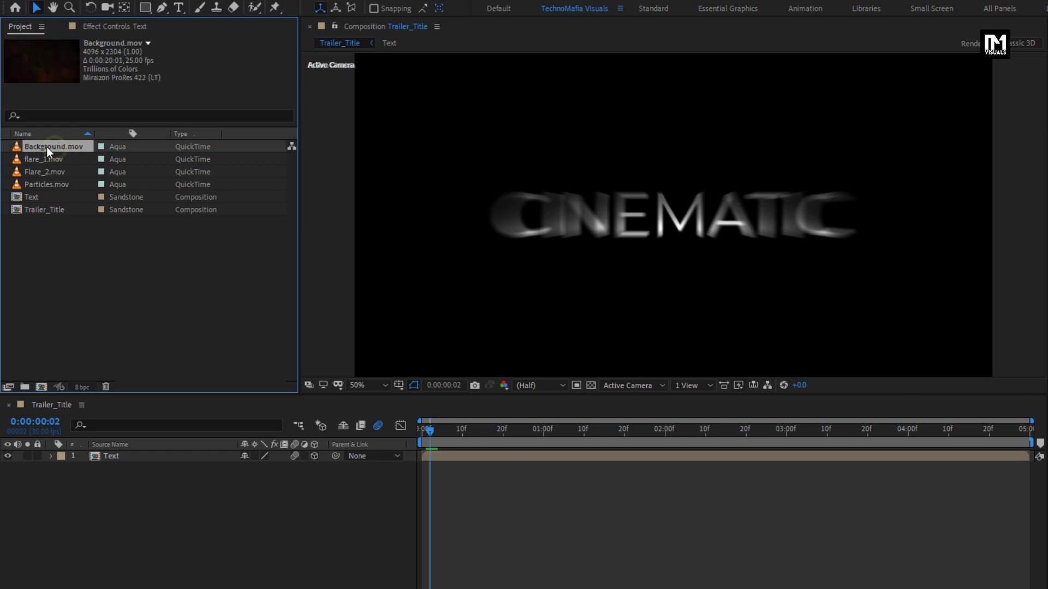
left_click_drag(51, 152, 107, 500)
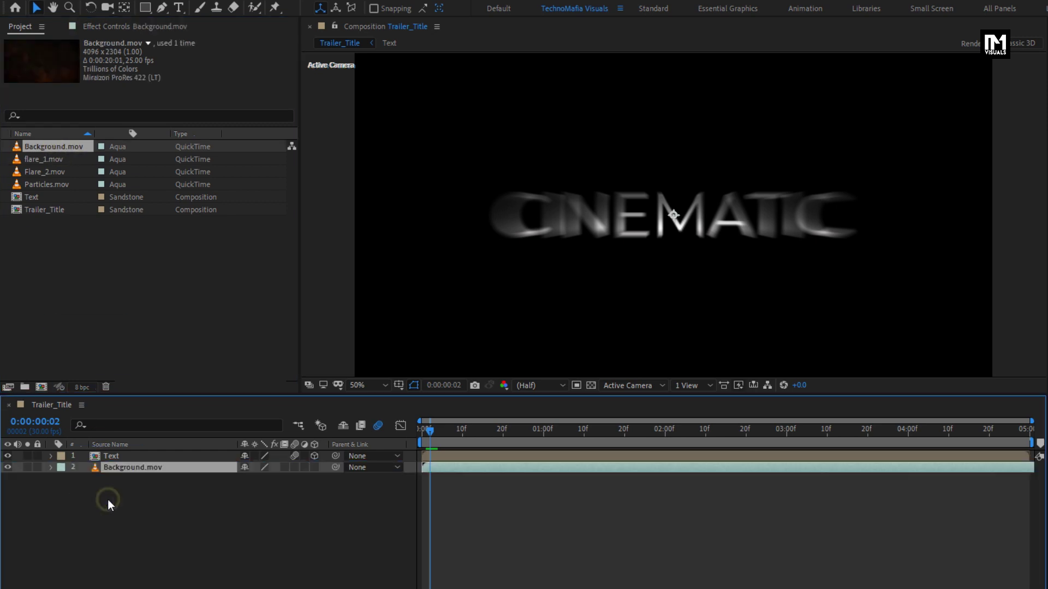
Scale the Background.mov layer to 50%
key("s")
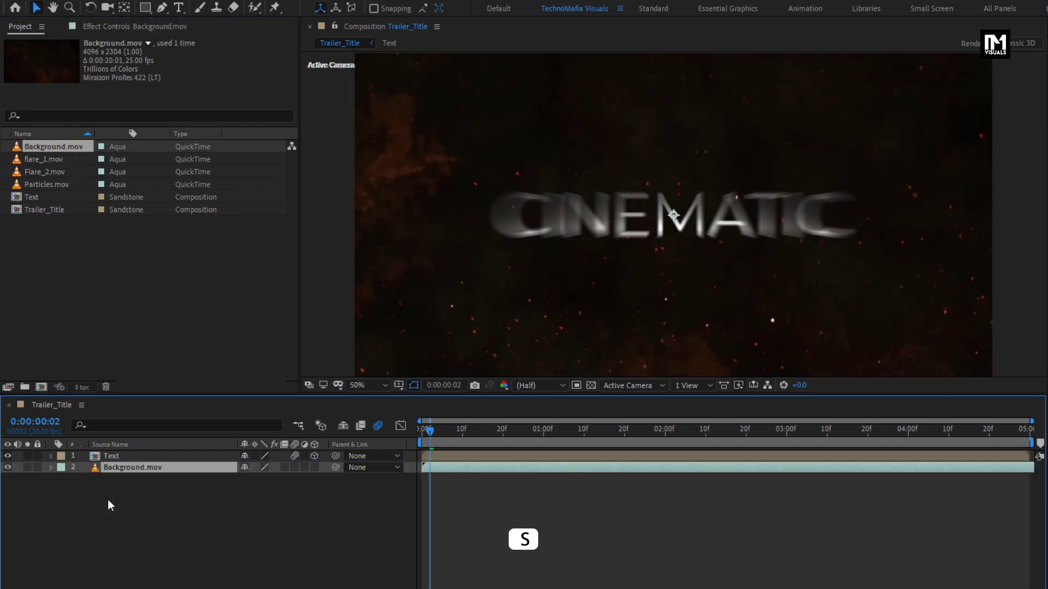
left_click(282, 479)
type("50")
key("Return")
left_click(52, 467)
left_click(119, 469)
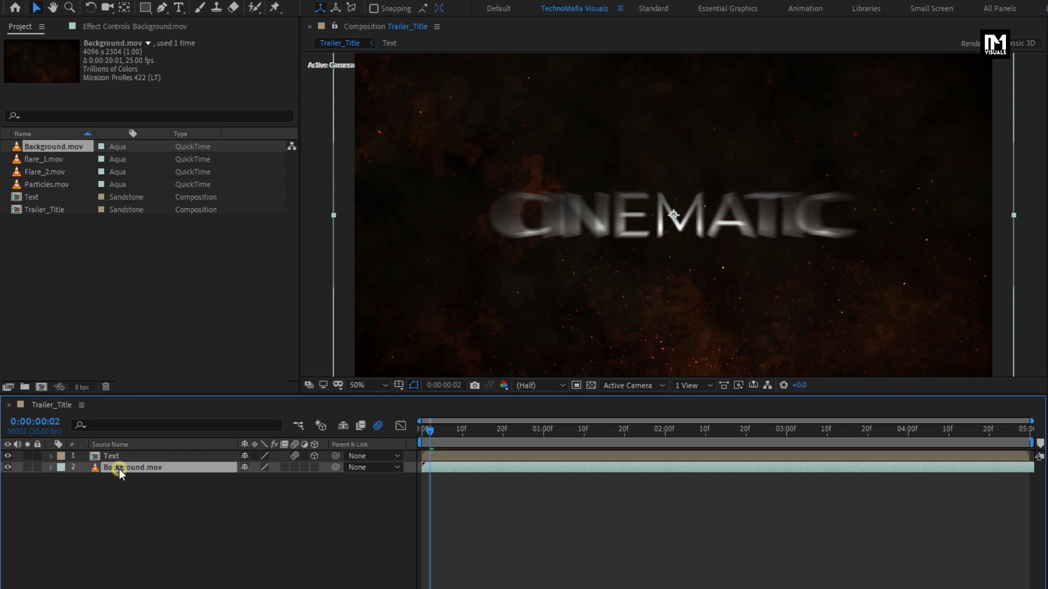
Create a new solid layer named Gradient
right_click(245, 521)
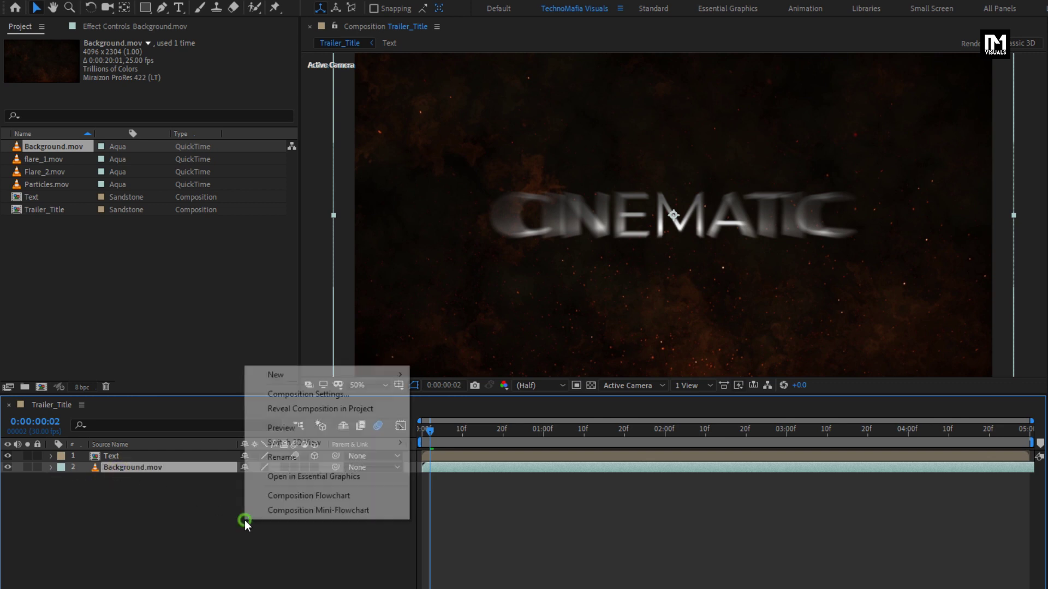
mouse_move(290, 376)
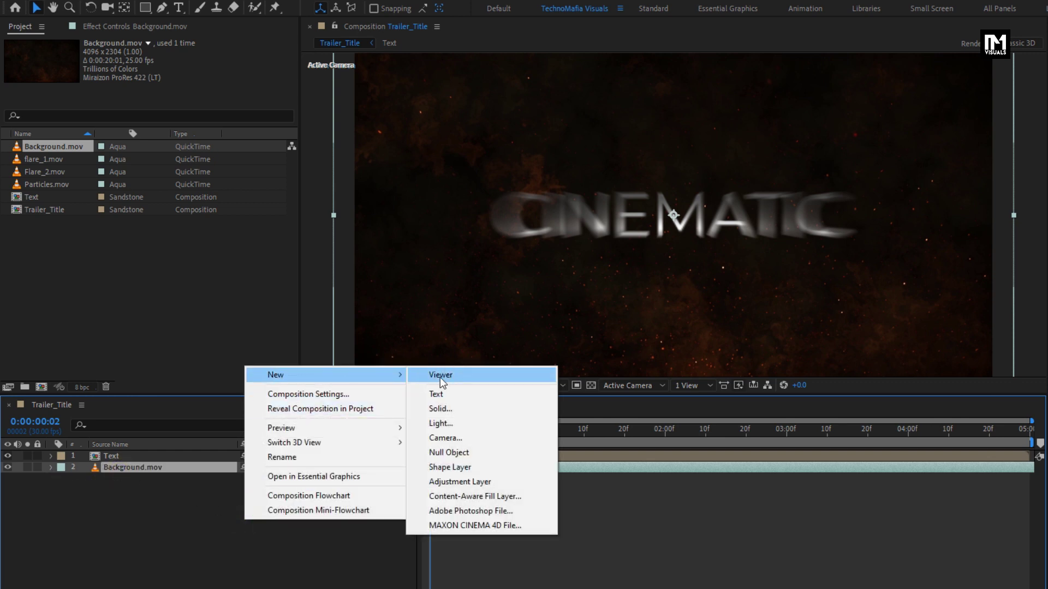
left_click(447, 409)
type("Gradient")
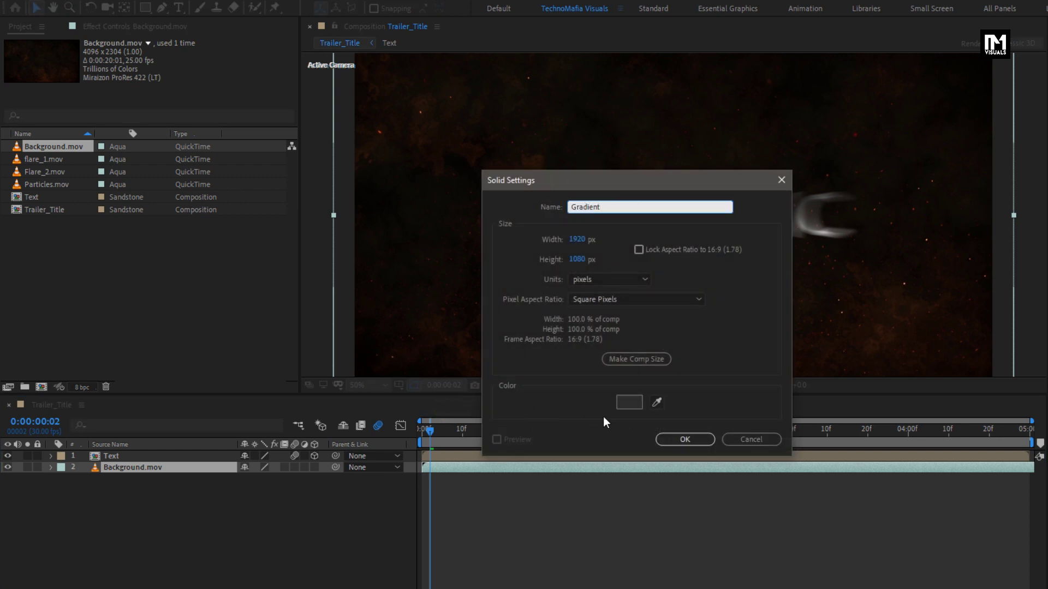
left_click(660, 437)
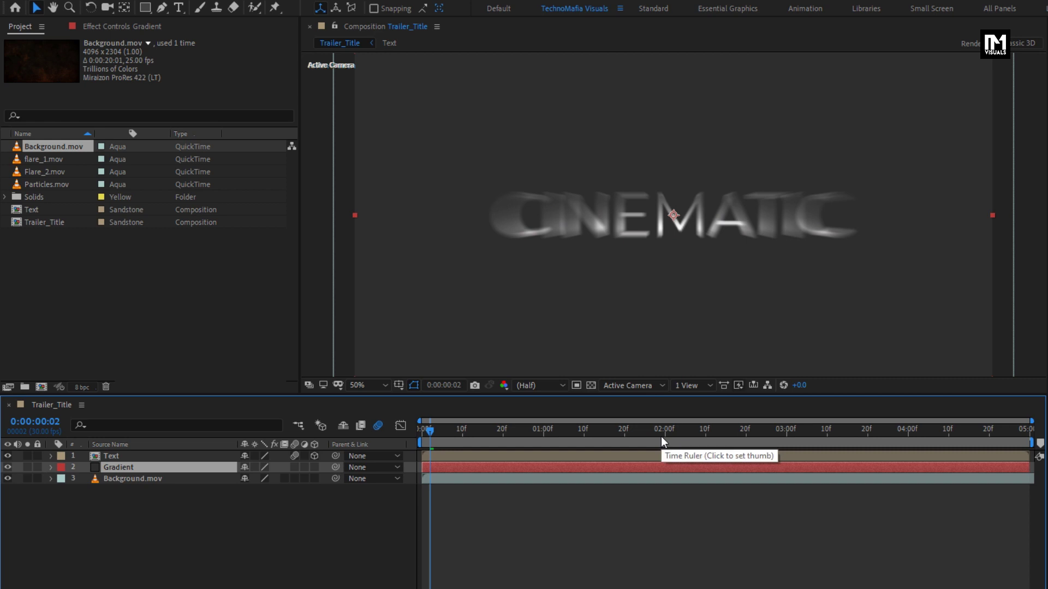
Apply Gradient Ramp to the Gradient solid and set its shape to Radial Ramp
left_click(910, 43)
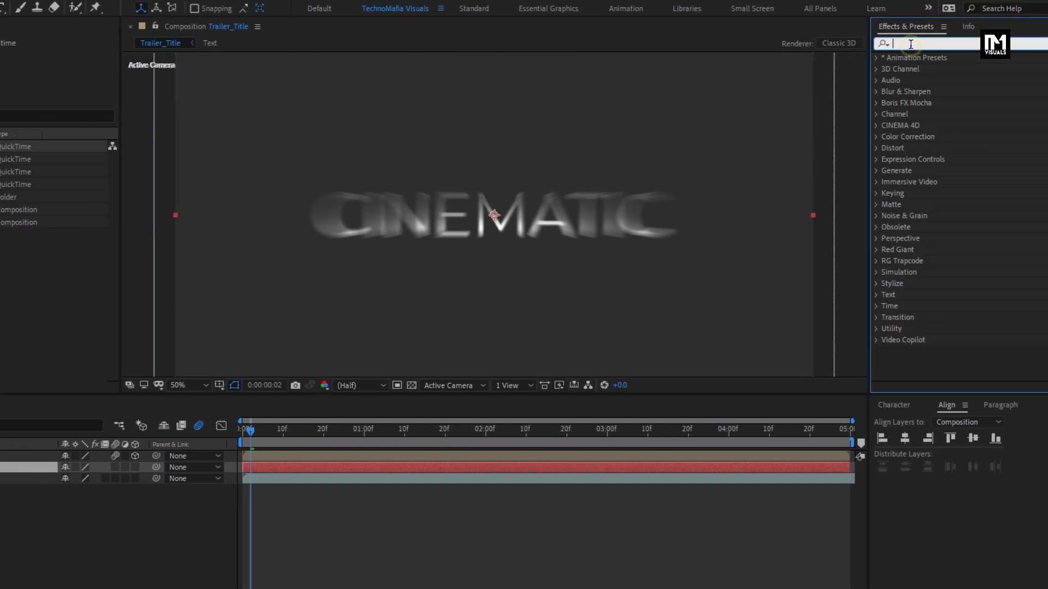
type("ramp")
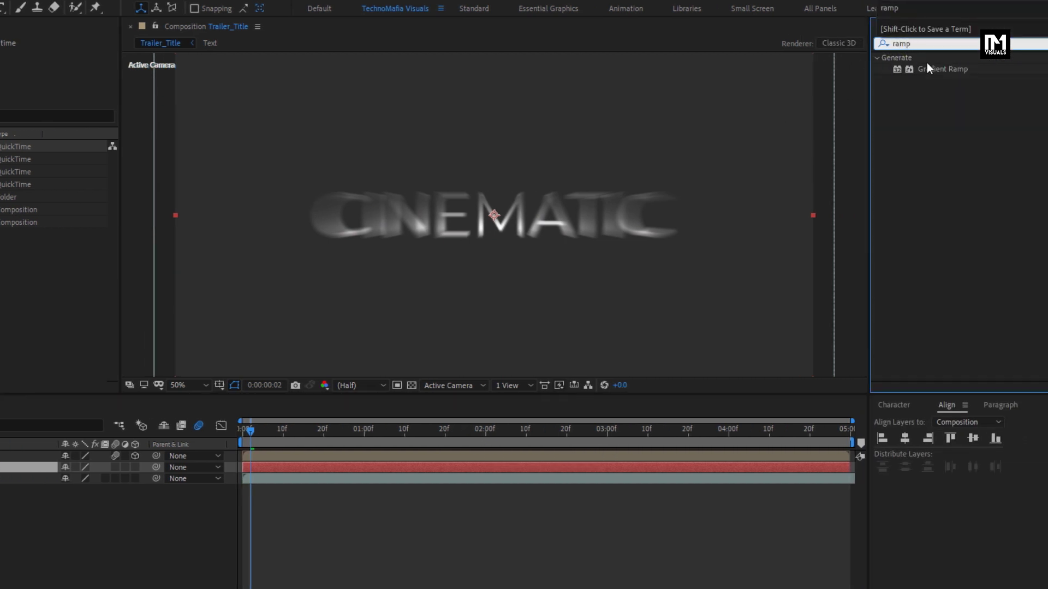
left_click(933, 68)
double_click(936, 70)
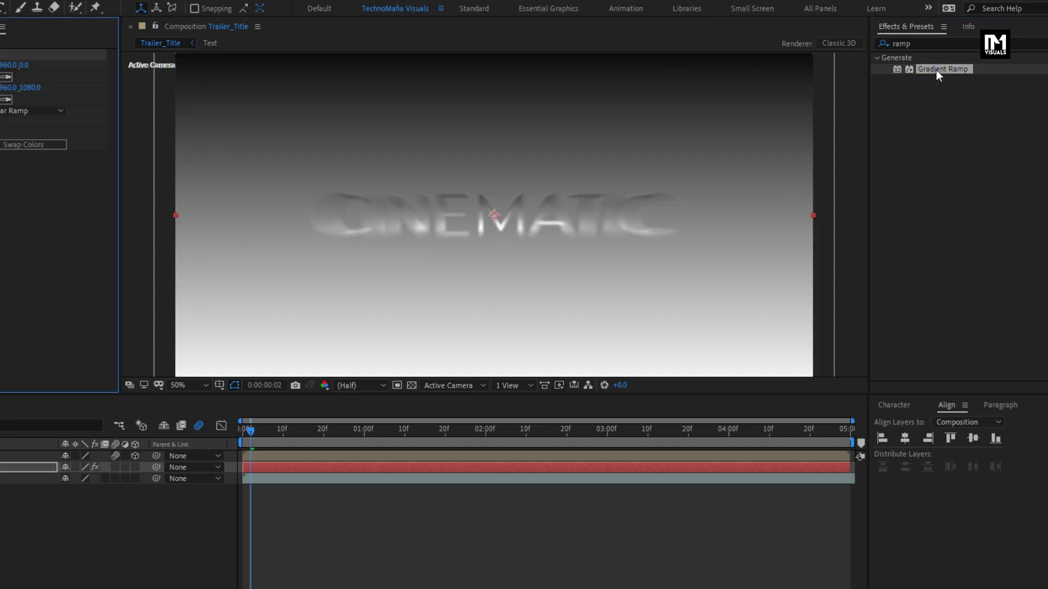
left_click(33, 111)
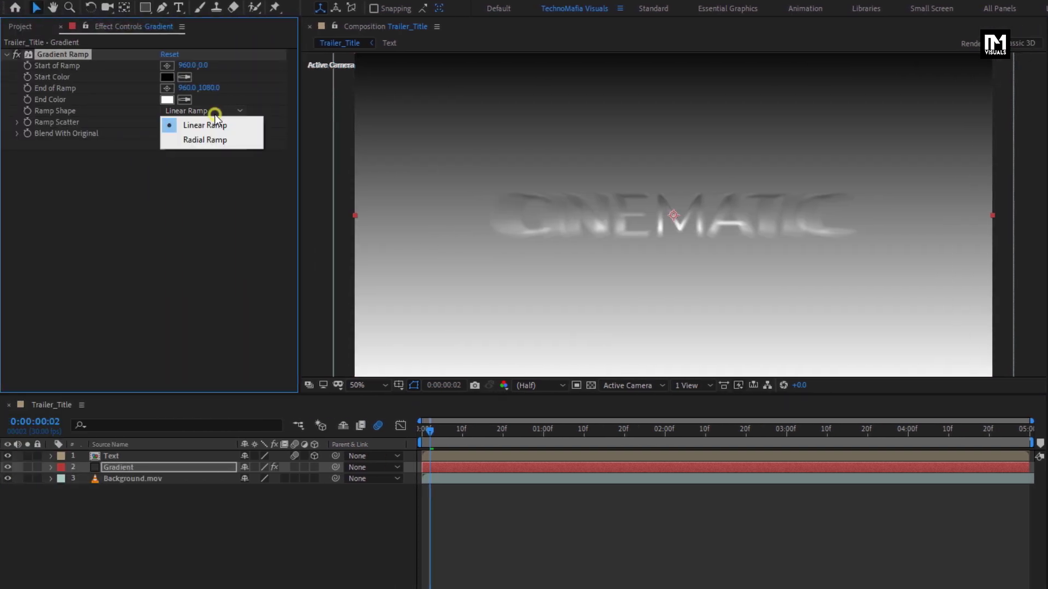
left_click(215, 140)
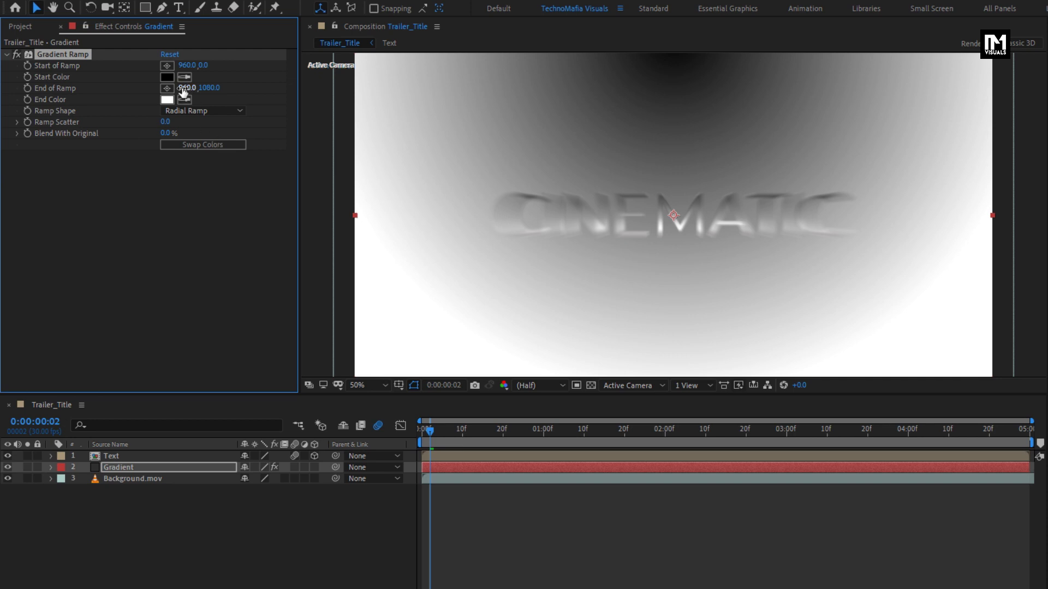
Place the ramp start above the top-left corner and the end just below the title
key("comma")
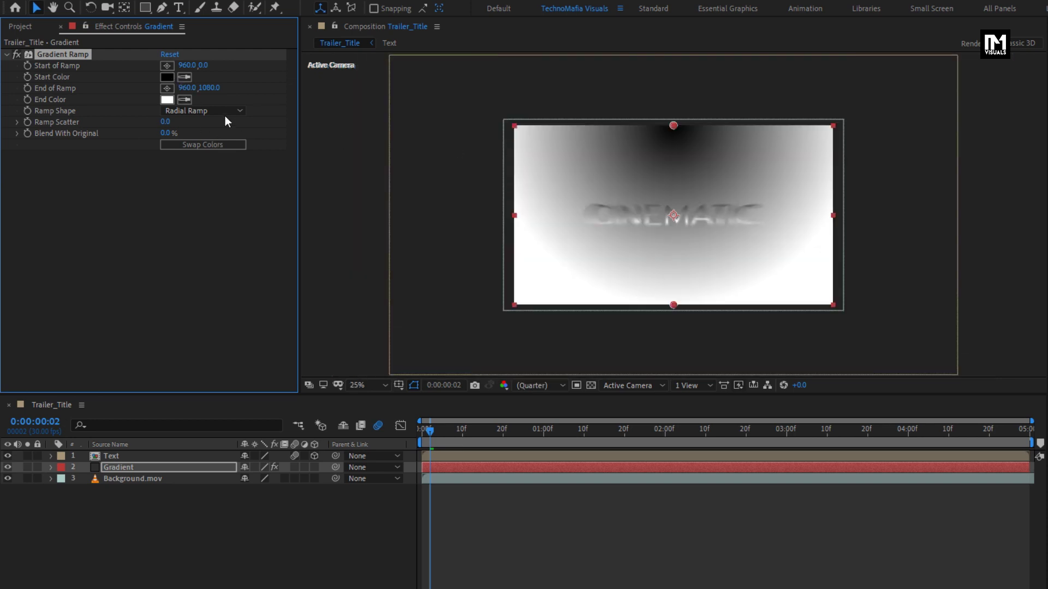
left_click(168, 66)
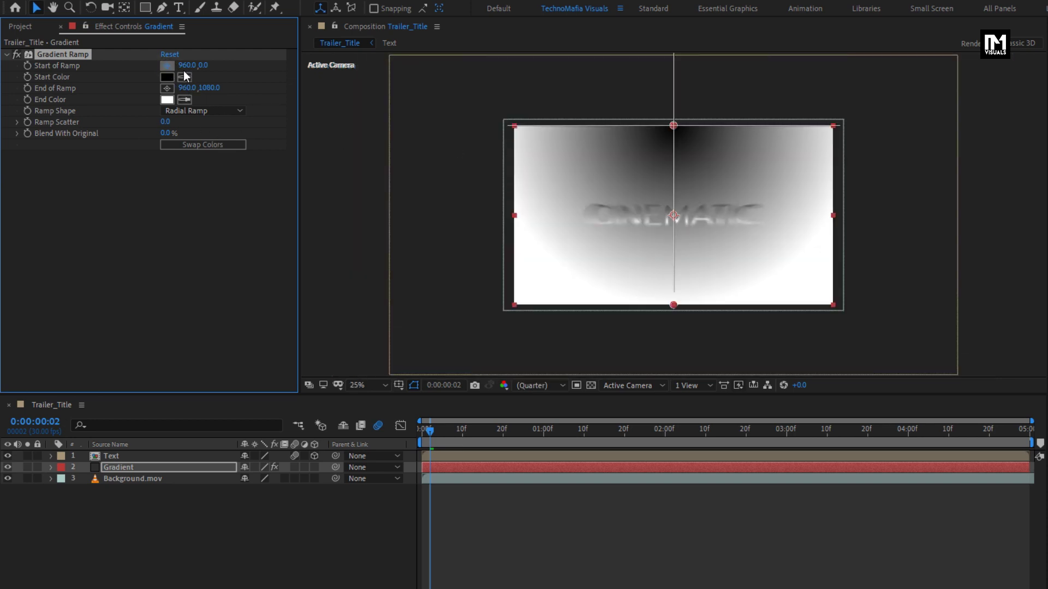
left_click(542, 107)
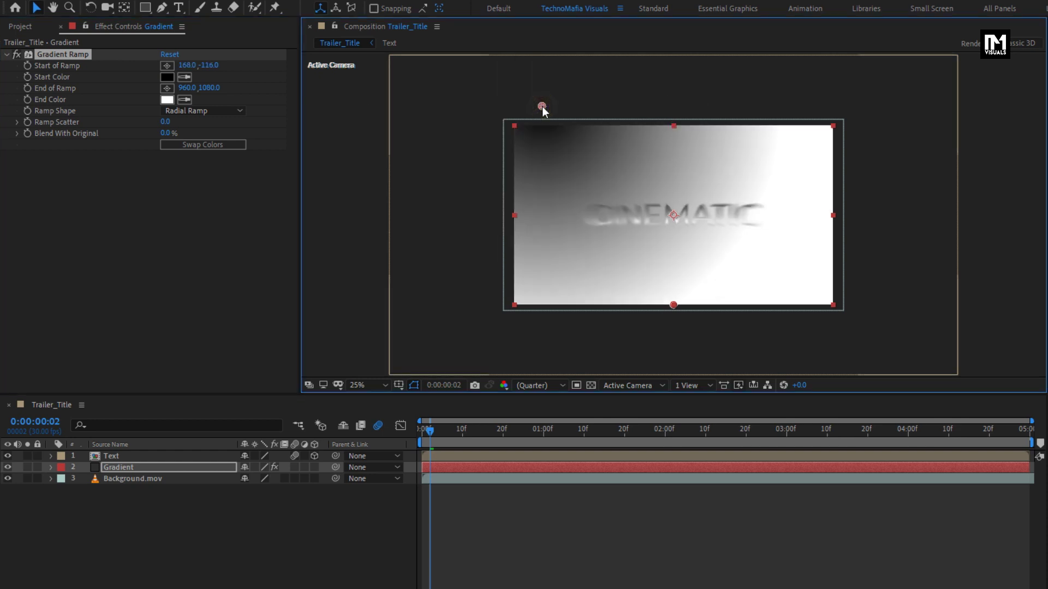
left_click_drag(542, 107, 543, 106)
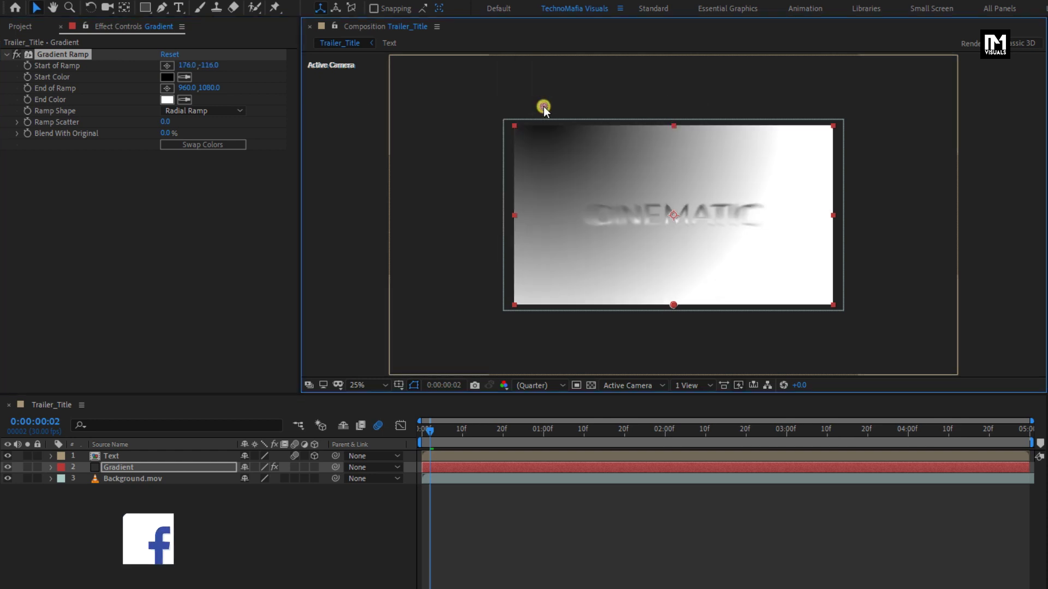
left_click(167, 88)
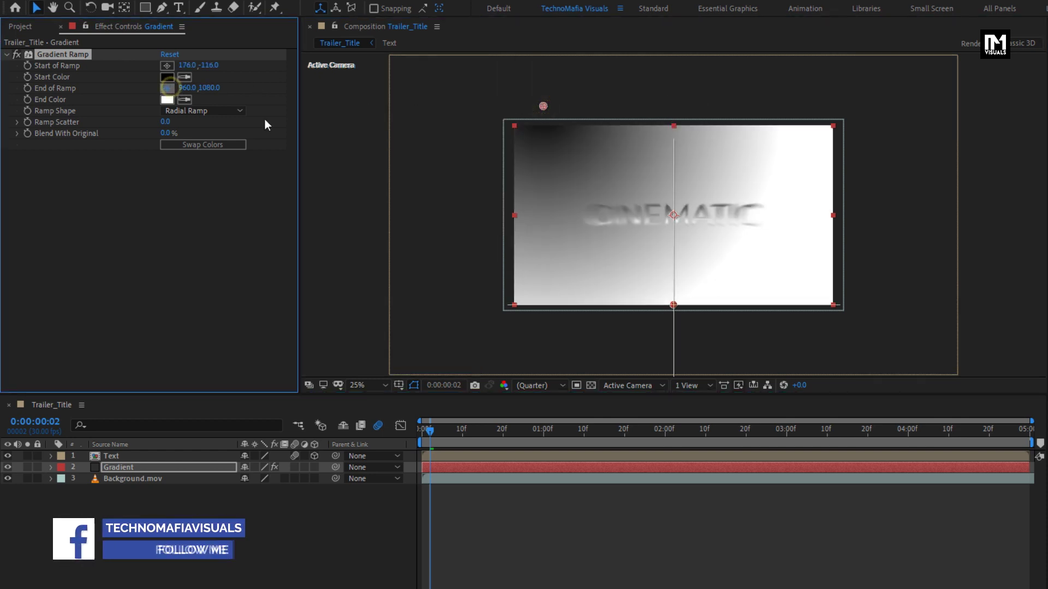
left_click(690, 234)
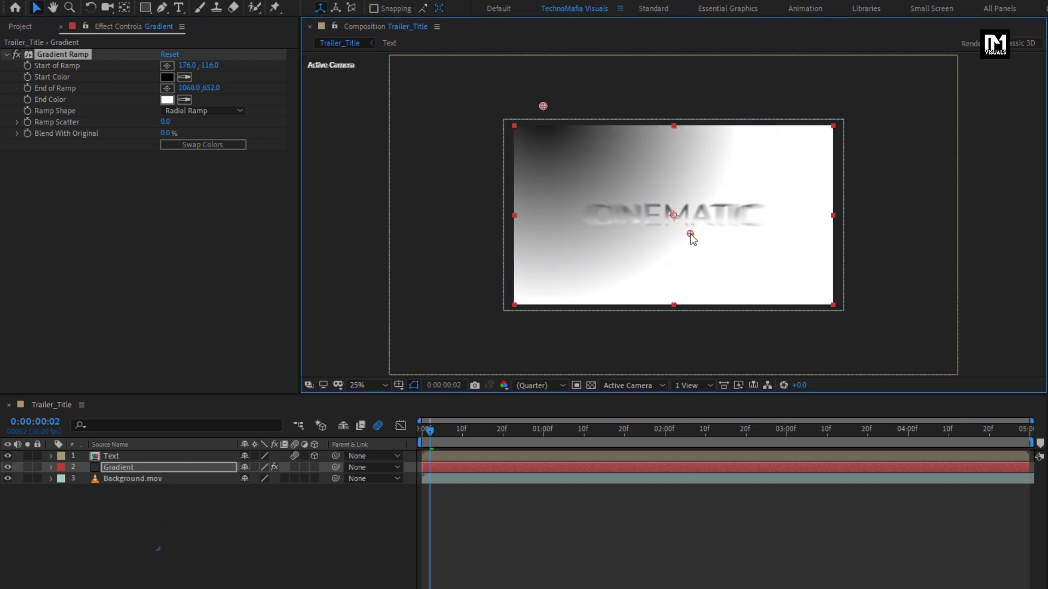
Set the ramp's Start Color to a deep teal
left_click(167, 77)
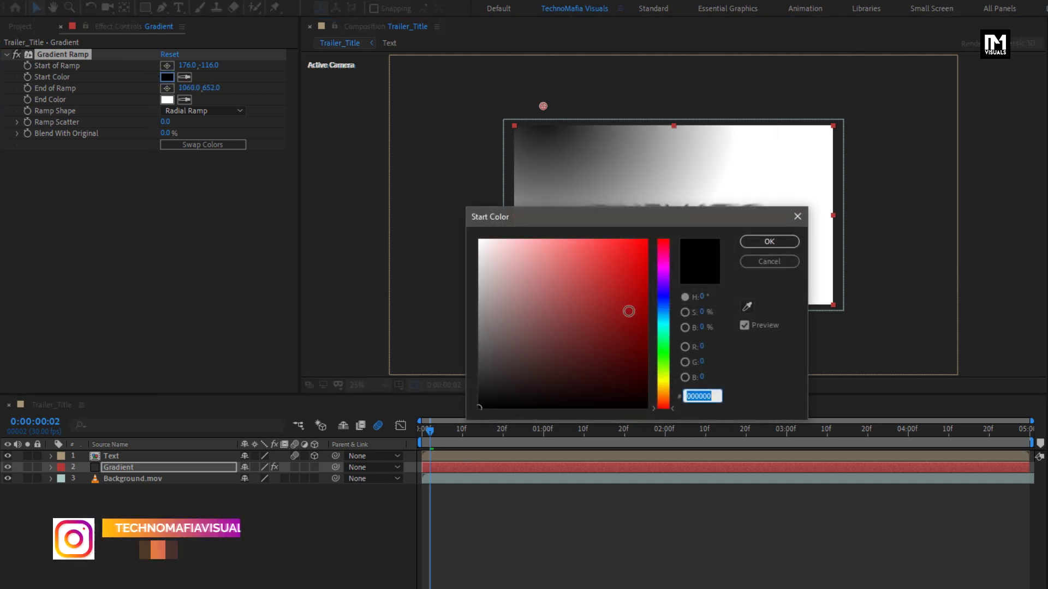
left_click(664, 331)
left_click_drag(641, 327, 641, 372)
left_click(749, 242)
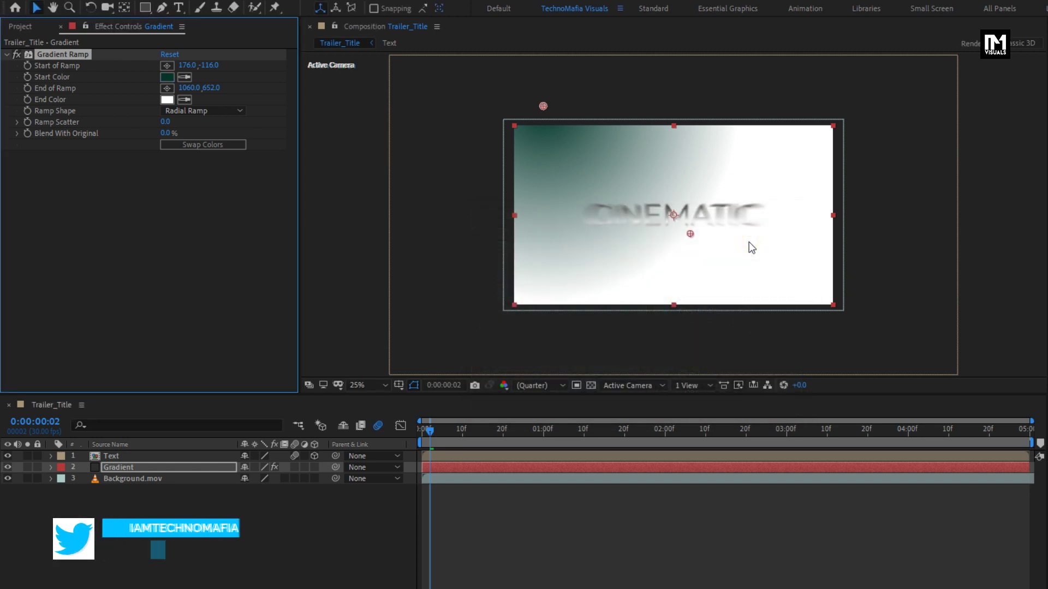
Set the Gradient layer's blend mode to Add
left_click(116, 416)
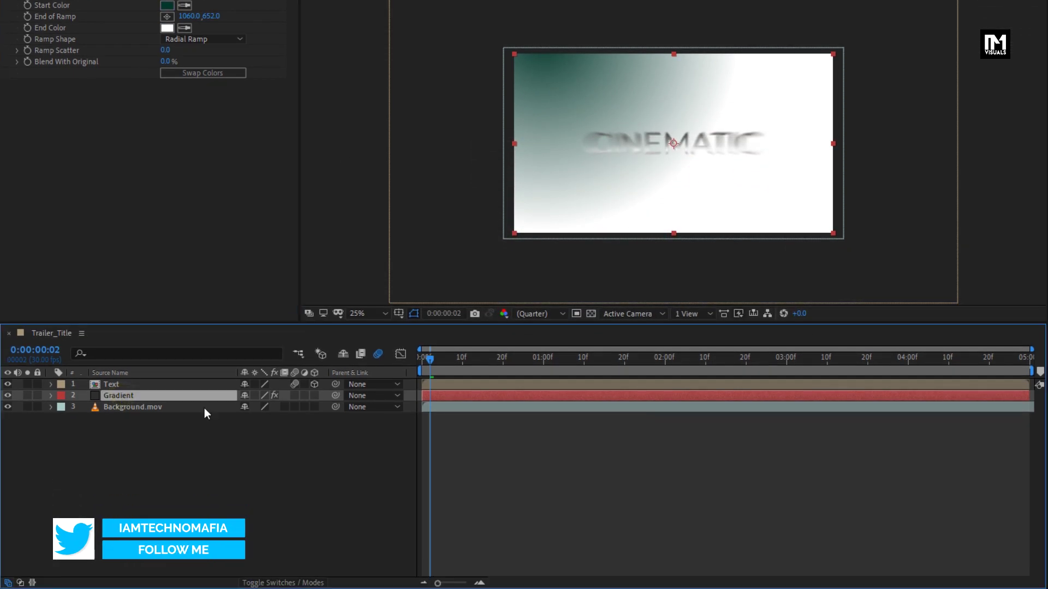
left_click(297, 582)
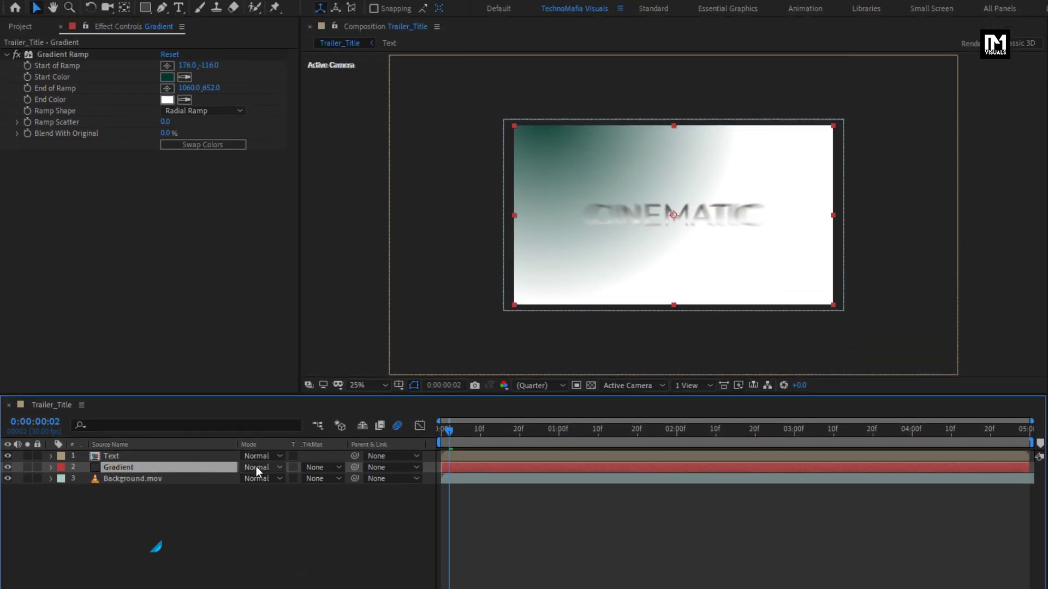
left_click(257, 395)
left_click(303, 219)
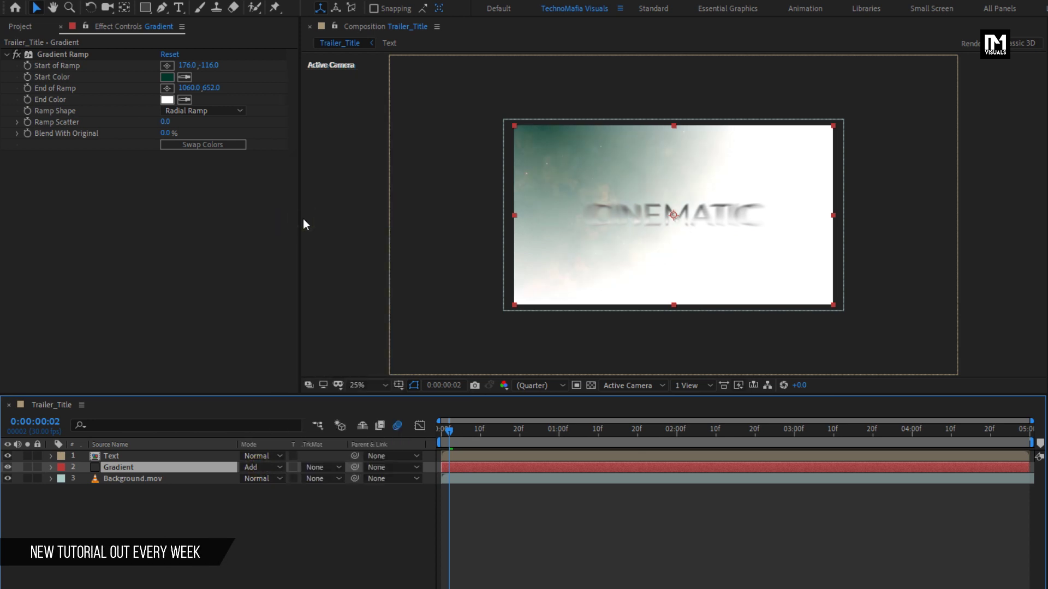
Set the ramp's End Color to pure black and zoom the viewer back in
left_click(163, 100)
left_click(481, 401)
left_click_drag(480, 401, 470, 435)
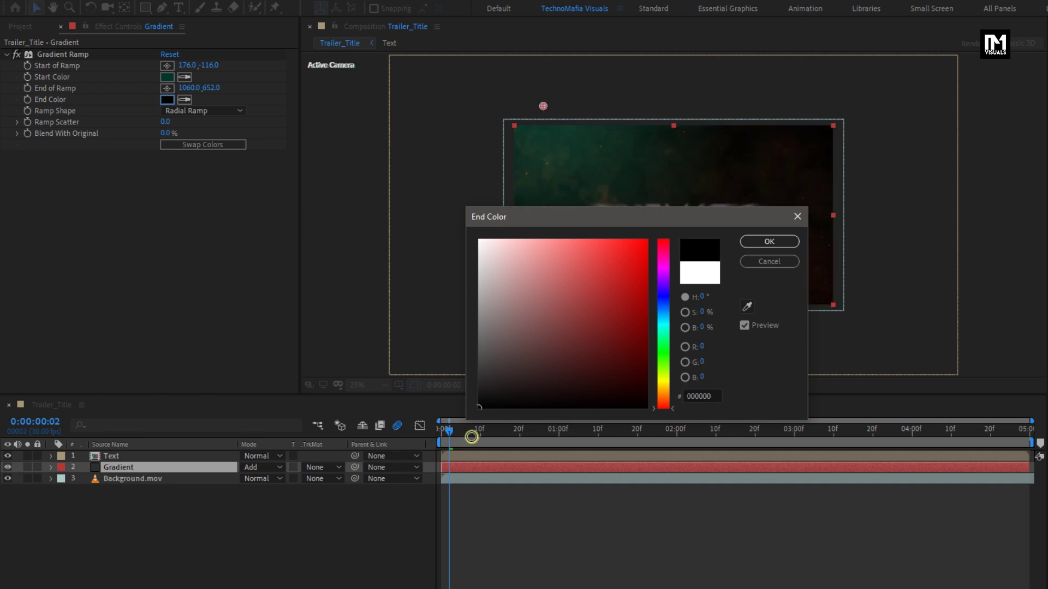
left_click(769, 241)
key("ctrl+d")
key("period")
Duplicate the Gradient layer and change the copy's Start Color to deep blue
left_click(113, 467)
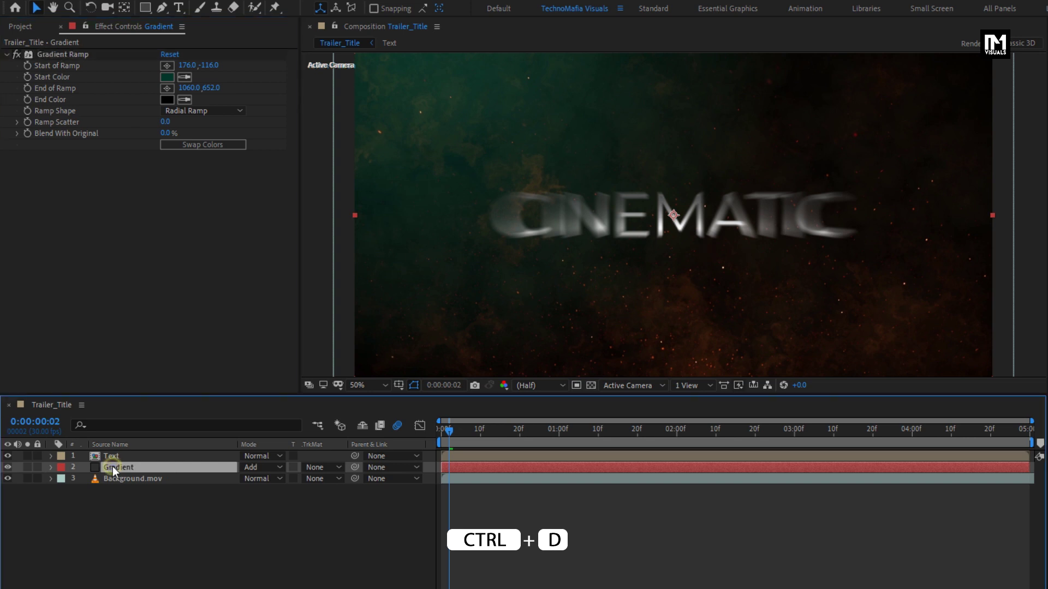
key("ctrl+d")
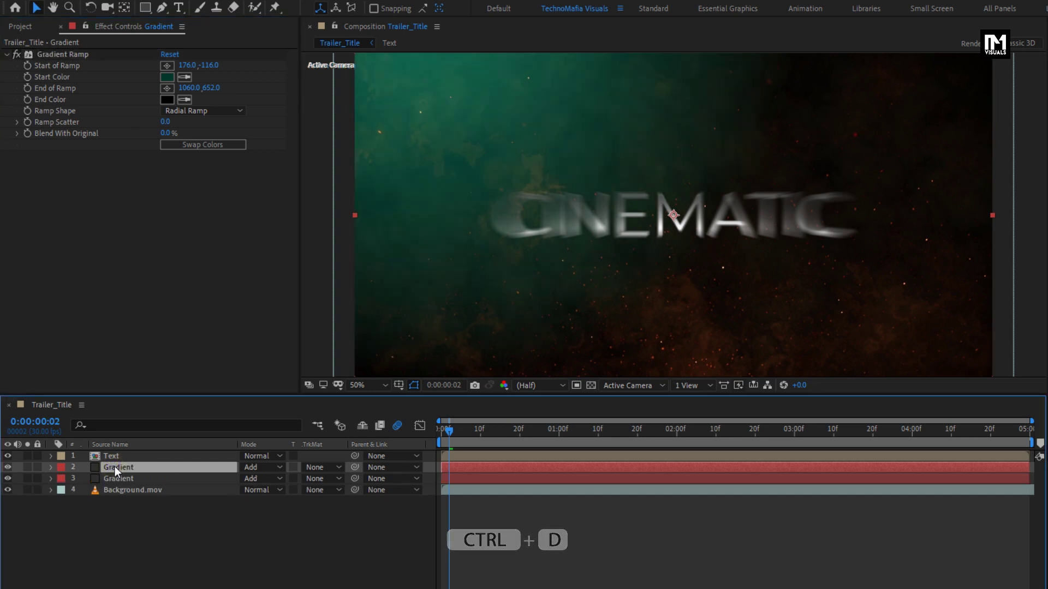
left_click(164, 80)
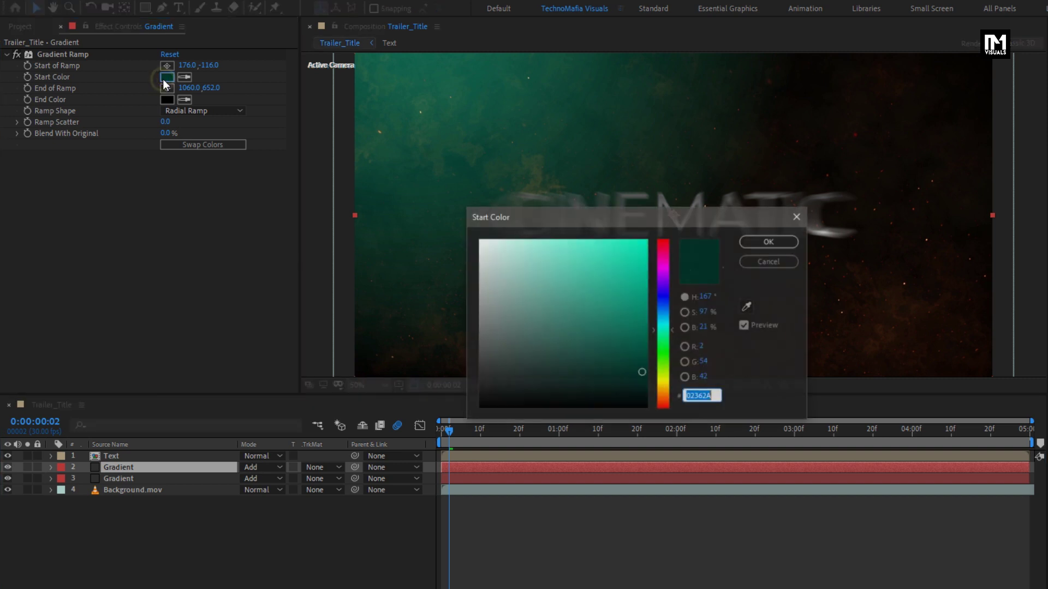
left_click_drag(664, 330, 664, 313)
left_click_drag(640, 363, 646, 361)
left_click(752, 244)
Move the copy's ramp start to the lower-right corner and its end near 688, 656
left_click(166, 66)
left_click(969, 370)
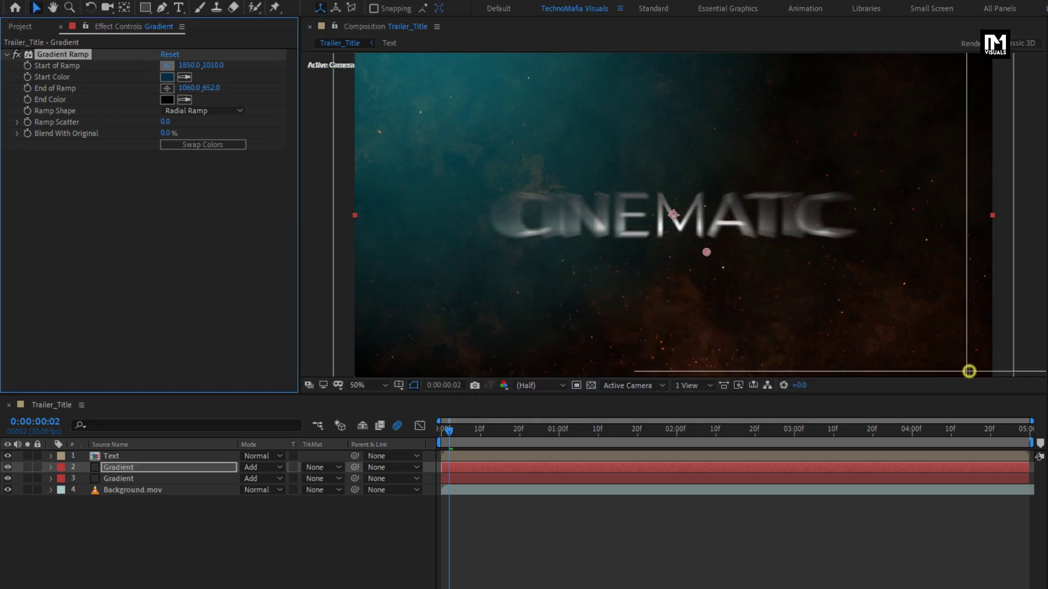
key("comma")
left_click_drag(823, 298, 836, 312)
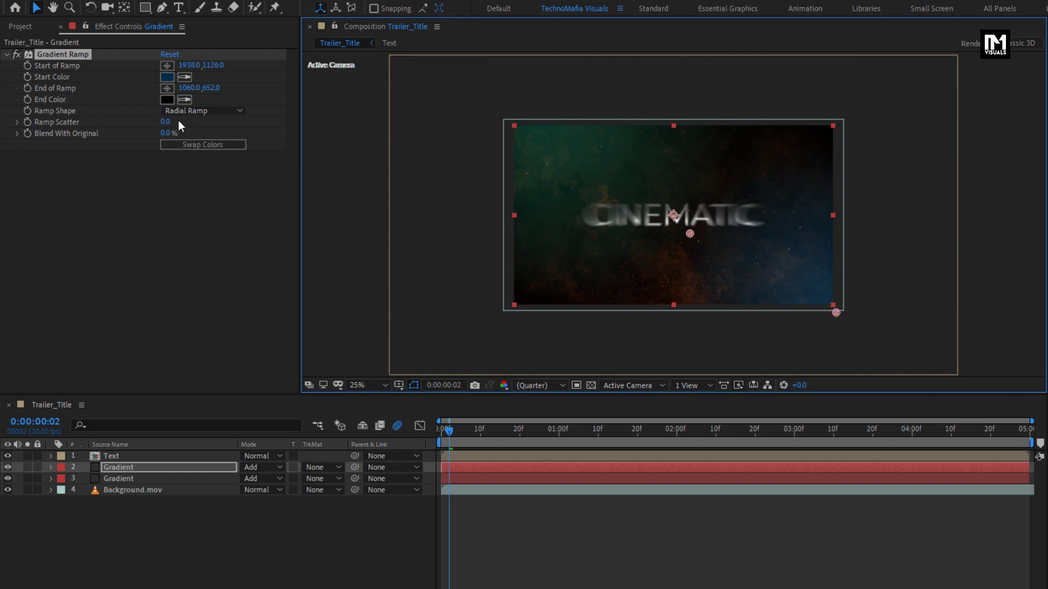
left_click(167, 88)
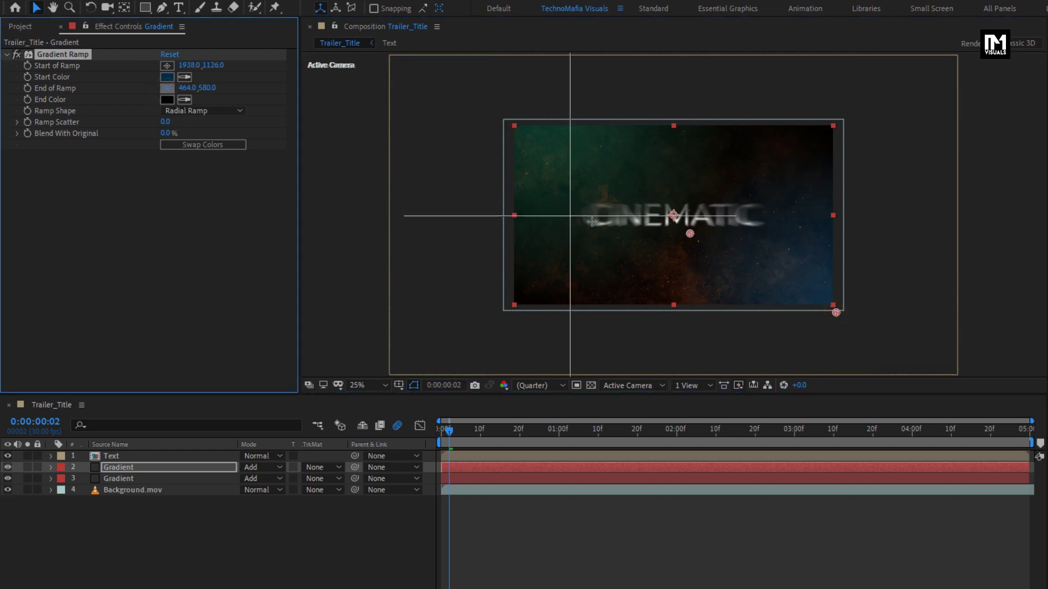
left_click(631, 221)
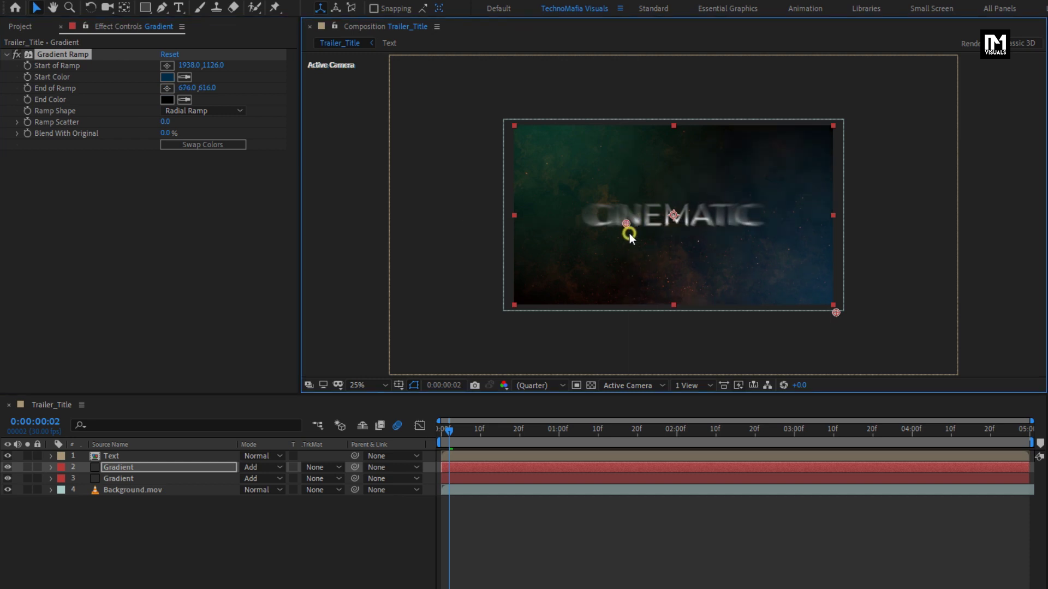
Fit the composition preview to the viewer and deselect the Gradient layer
left_click(358, 385)
left_click(367, 413)
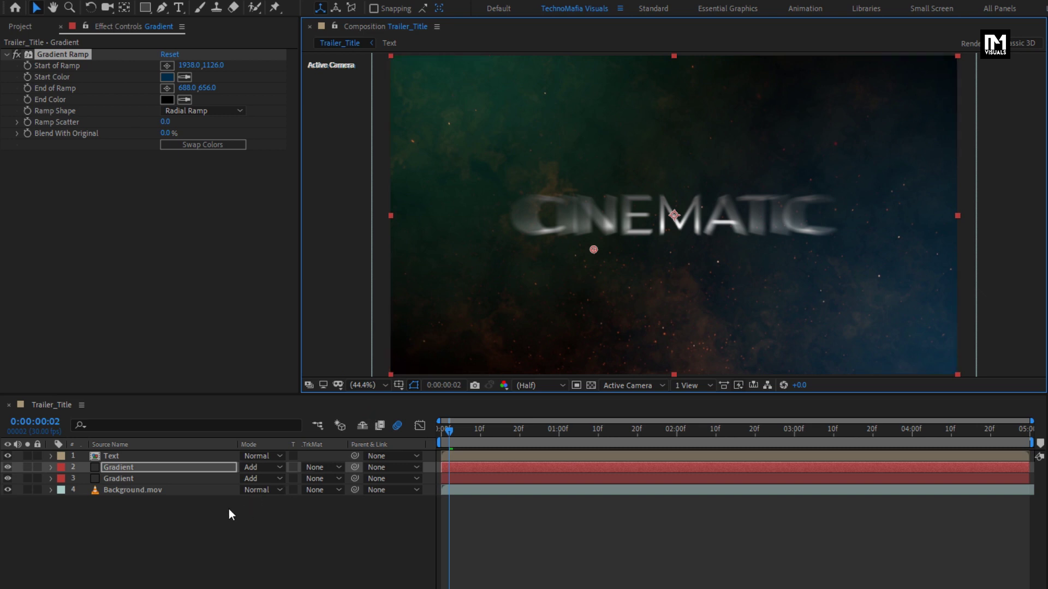
left_click(175, 530)
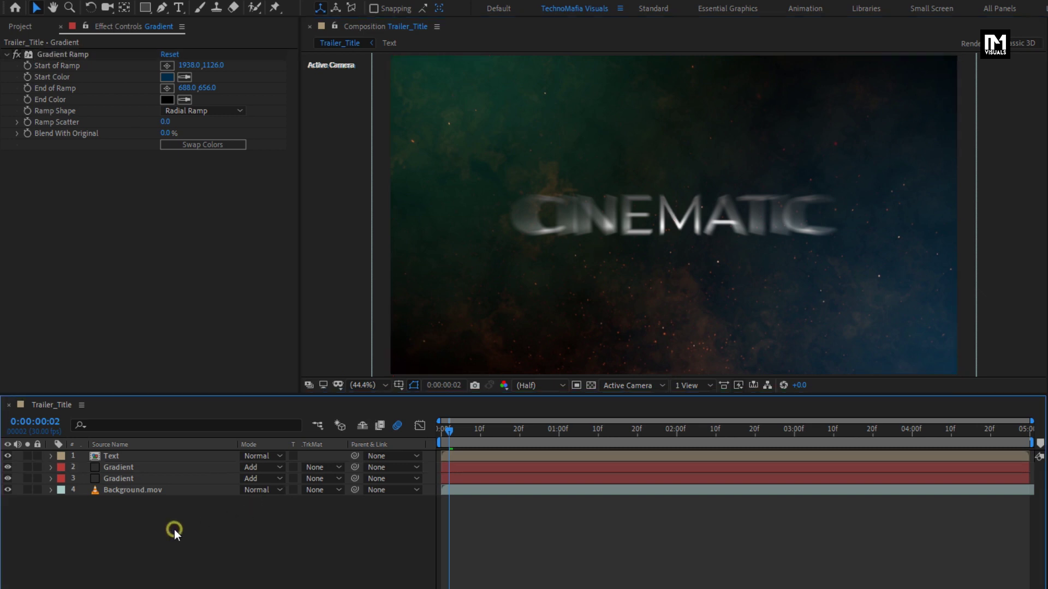
left_click(25, 28)
Add flare_1.mov, Particles.mov and Flare_2.mov to the timeline, each set to Add blend mode
left_click(40, 159)
left_click_drag(47, 158, 155, 451)
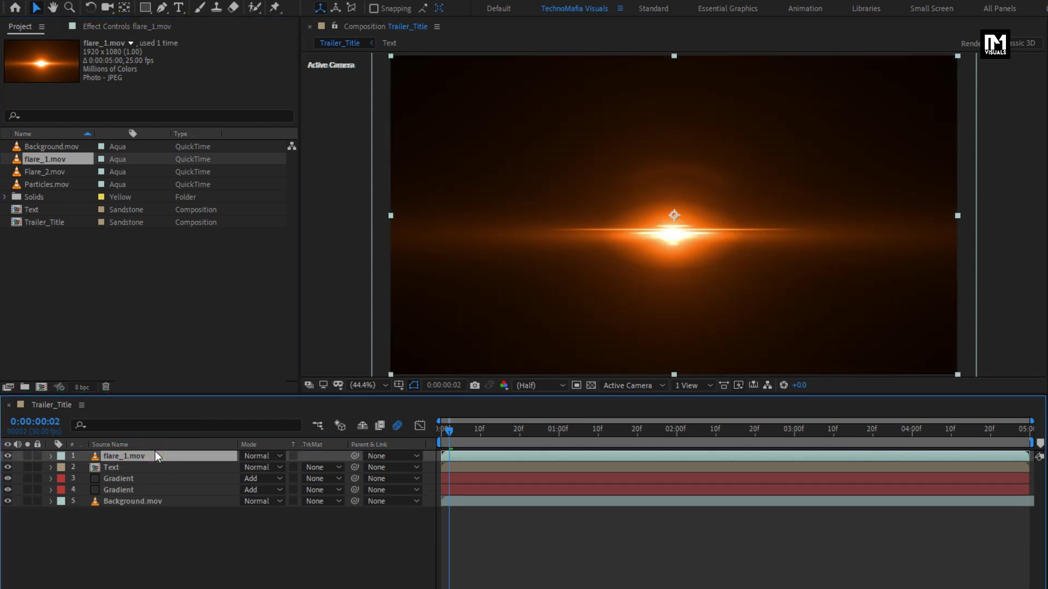
left_click(248, 456)
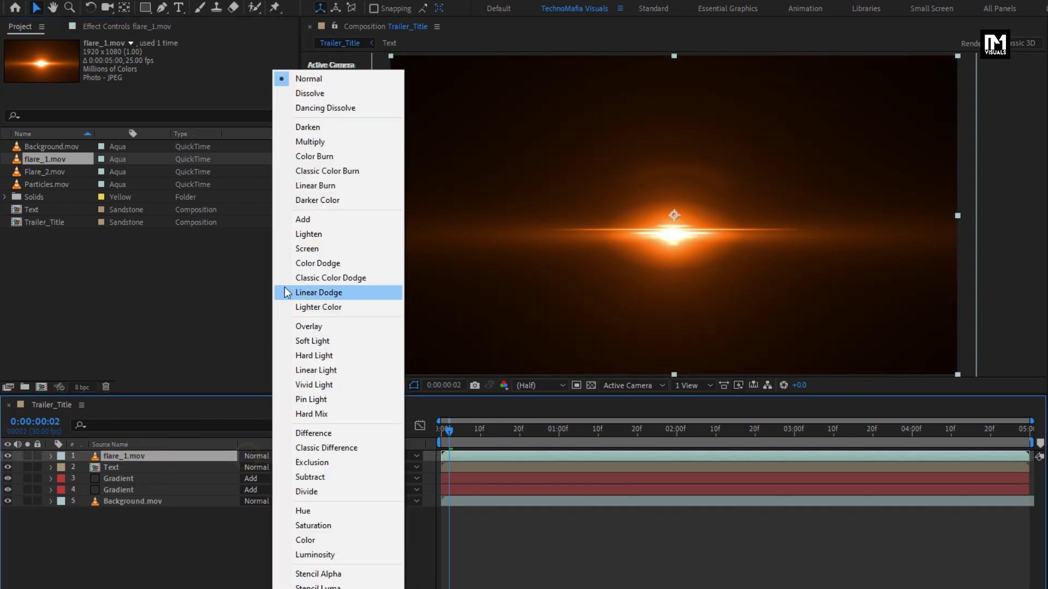
left_click(302, 219)
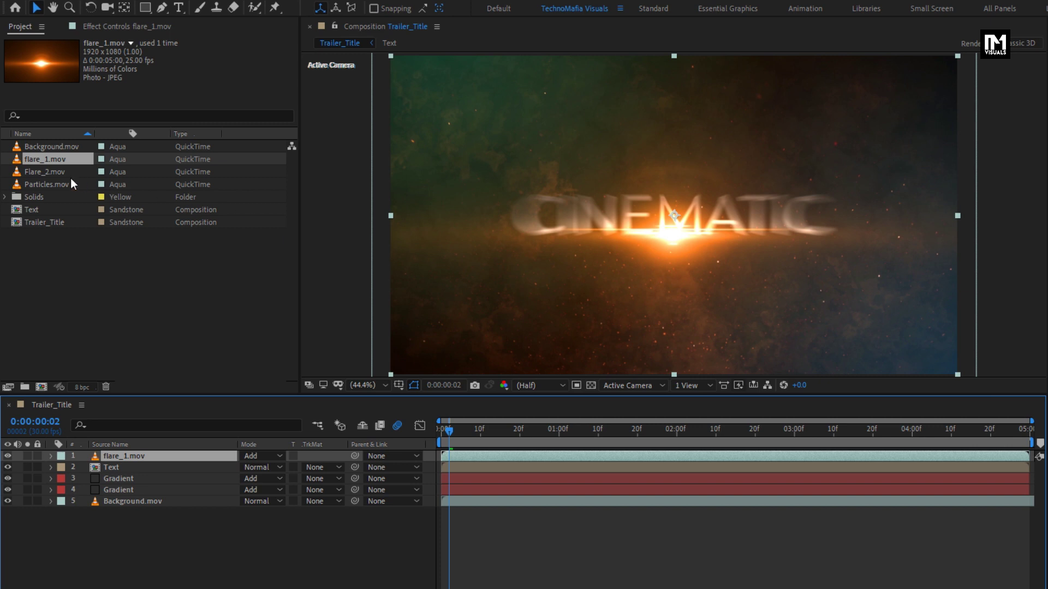
left_click(55, 173)
left_click_drag(49, 184, 143, 453)
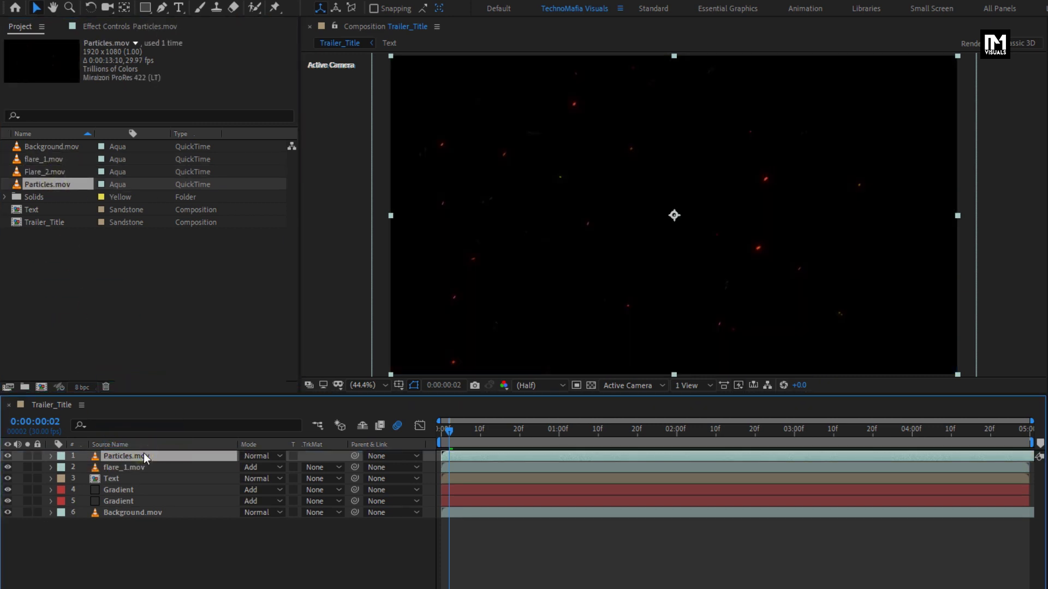
left_click(251, 457)
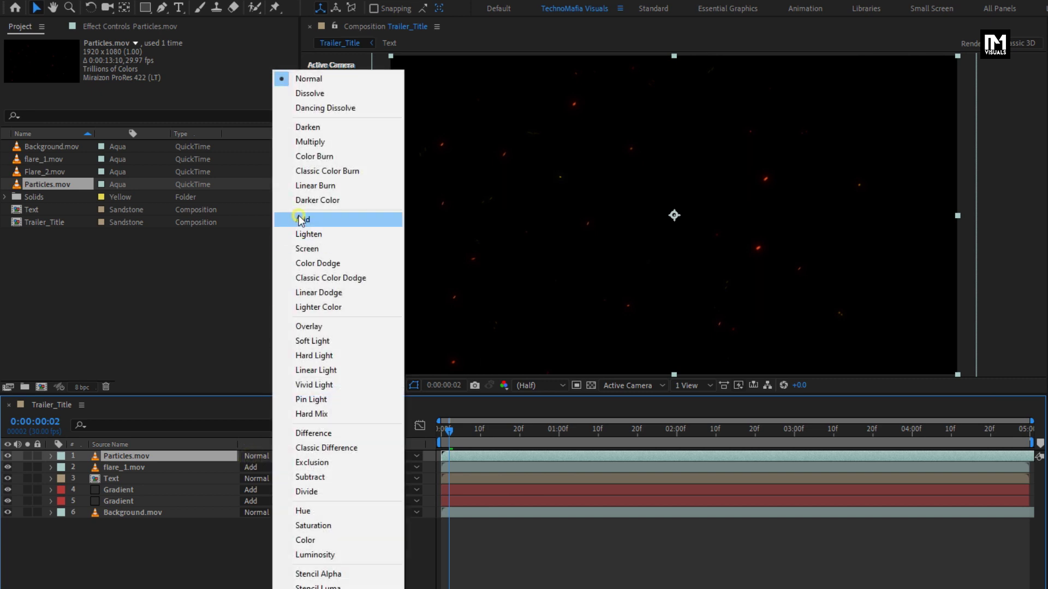
left_click(308, 219)
left_click_drag(68, 168, 146, 455)
left_click(257, 460)
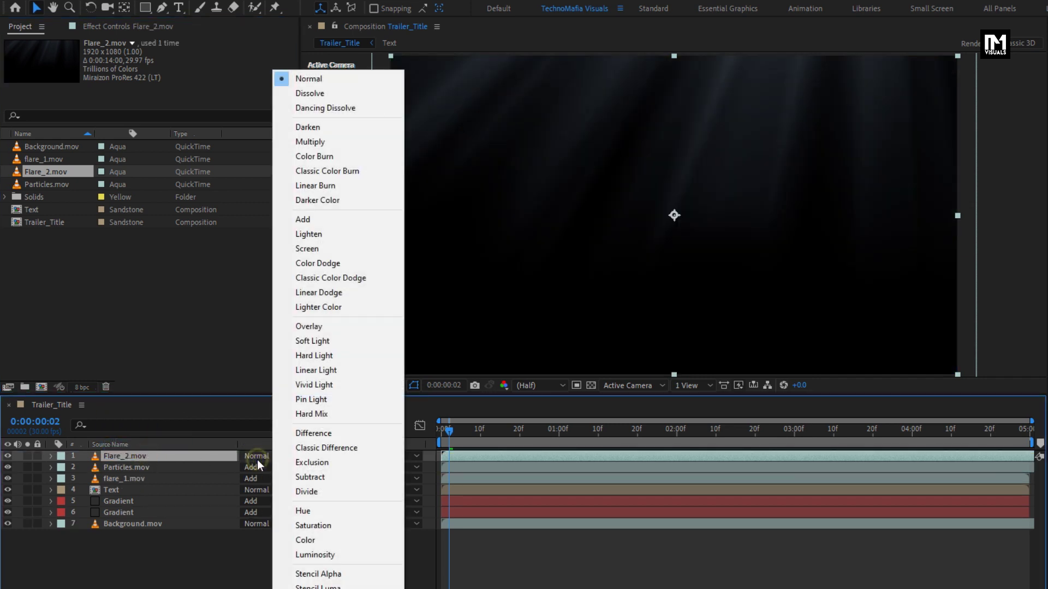
left_click(290, 221)
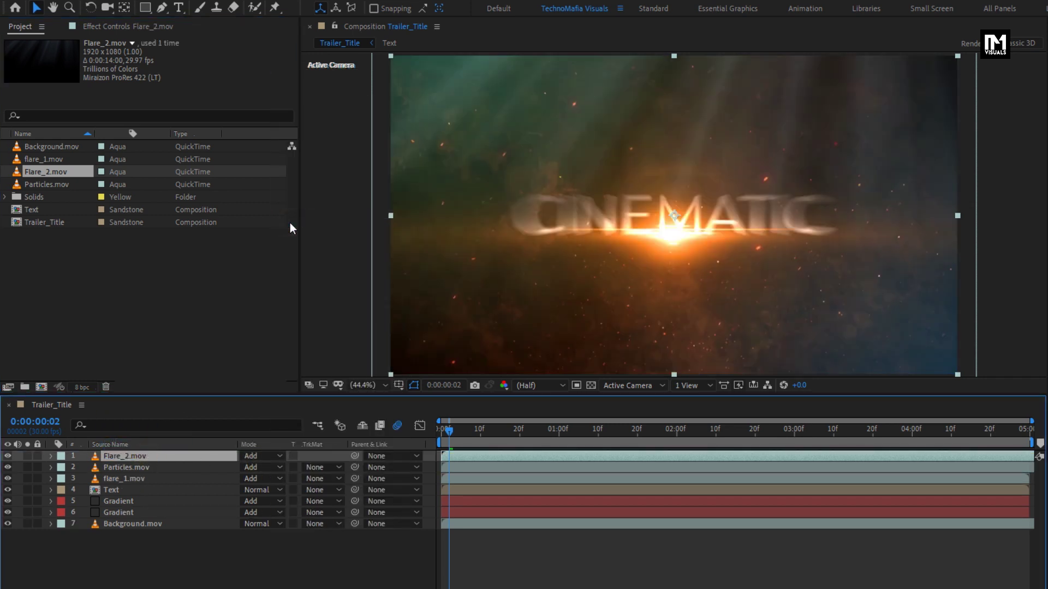
Create a new solid layer named Color
right_click(204, 542)
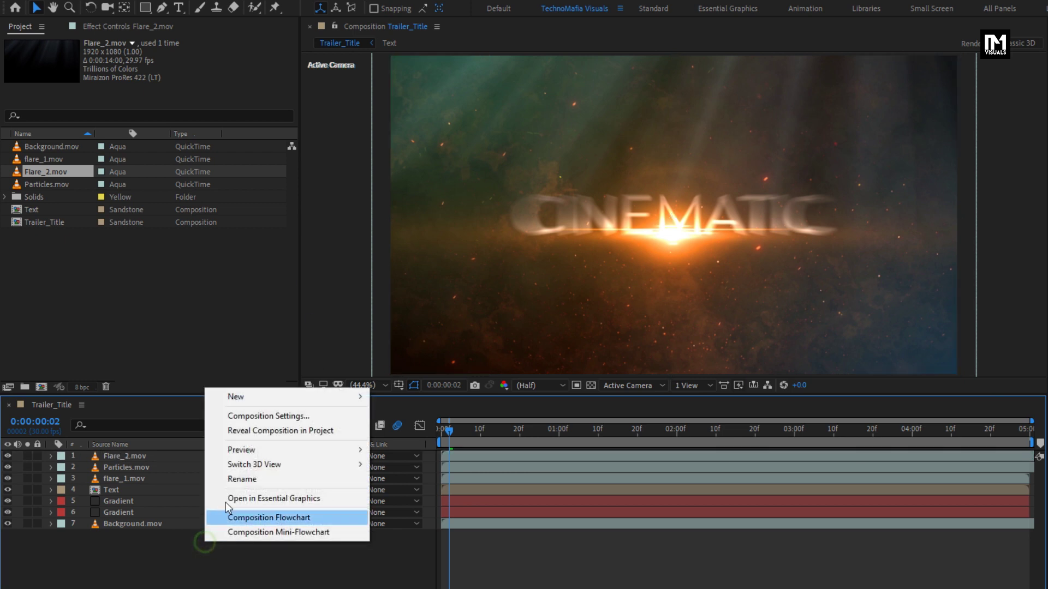
mouse_move(248, 402)
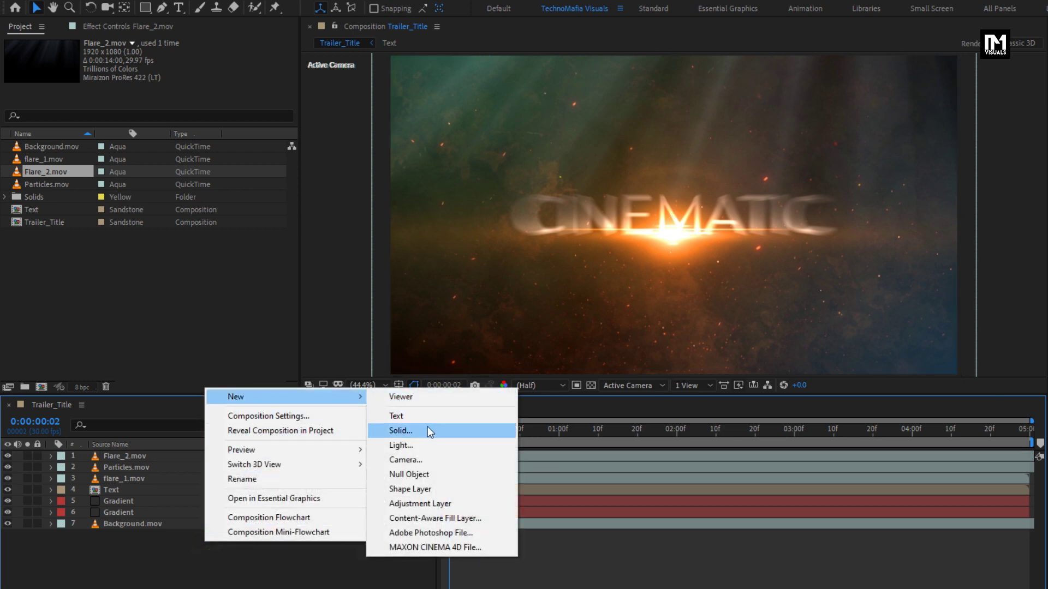
left_click(427, 429)
type("C")
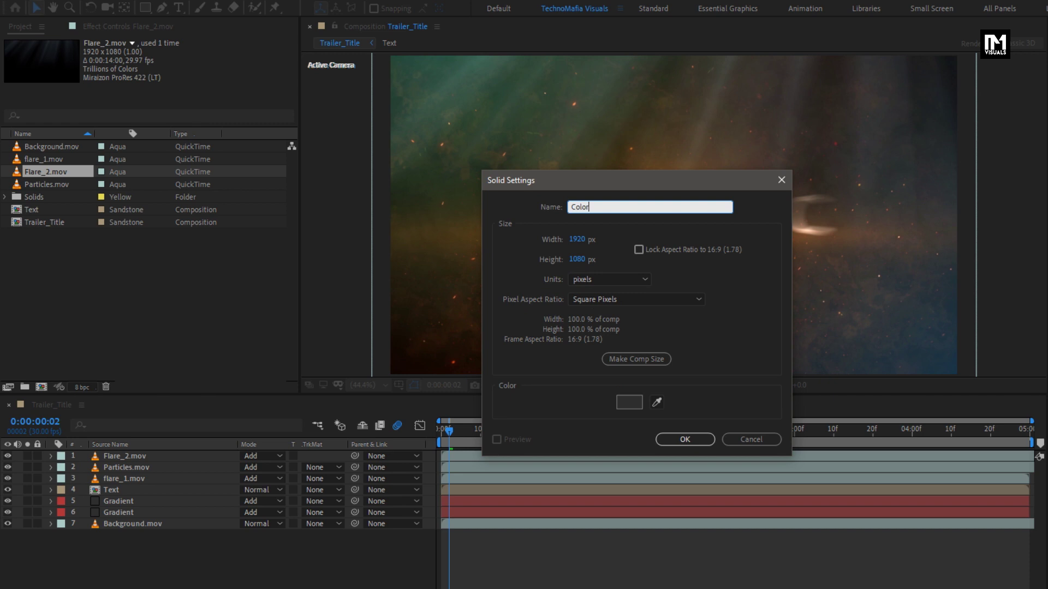
type("olor")
left_click(677, 439)
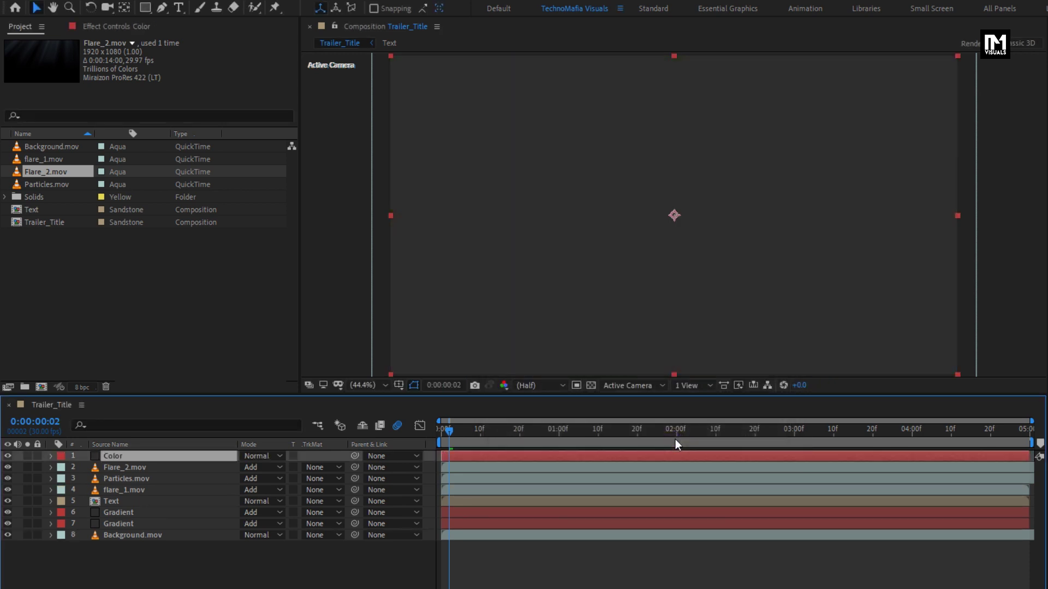
Apply a Fill effect set to white FFFFFF to the Color solid and reveal its Opacity
left_click(928, 43)
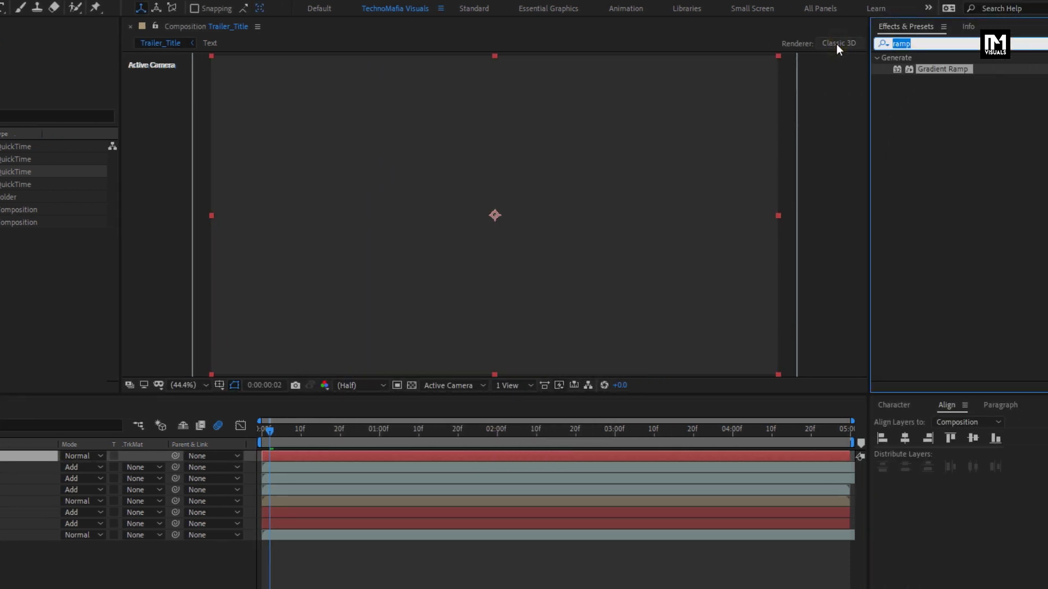
type("fill")
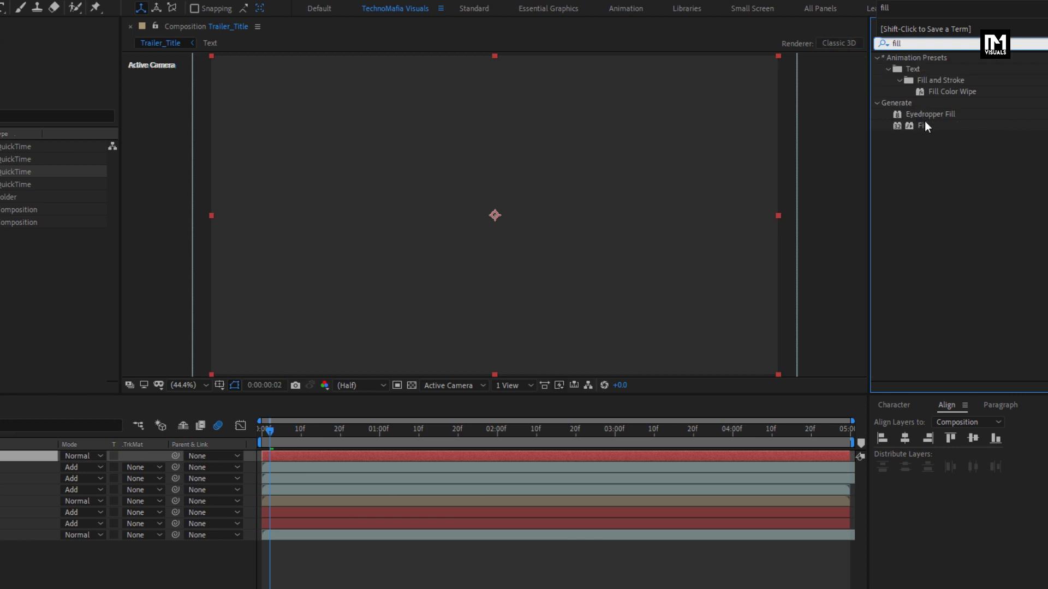
left_click(924, 125)
double_click(922, 125)
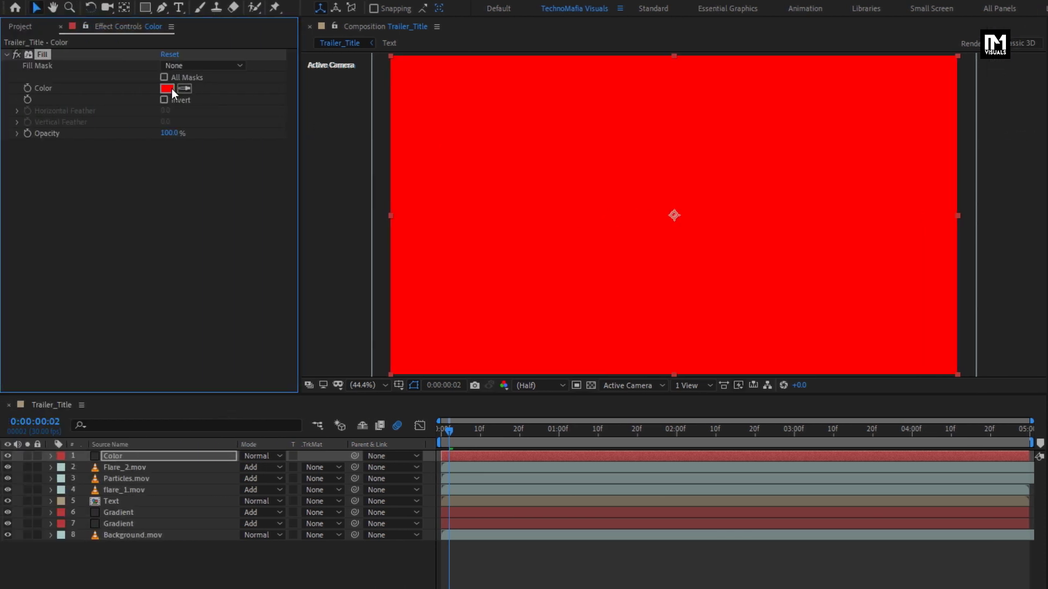
left_click(167, 88)
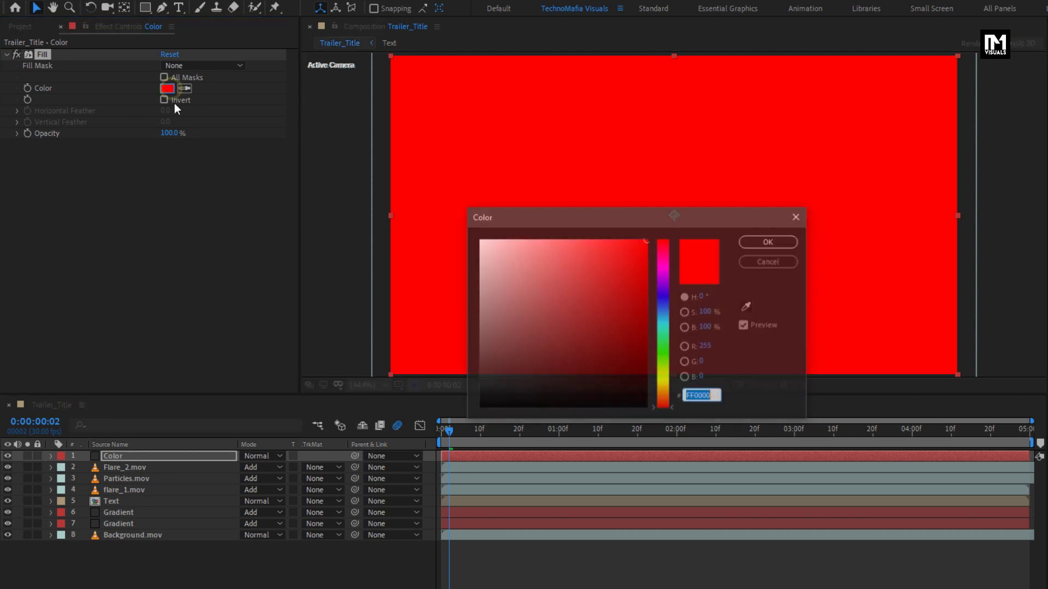
left_click_drag(500, 245, 381, 227)
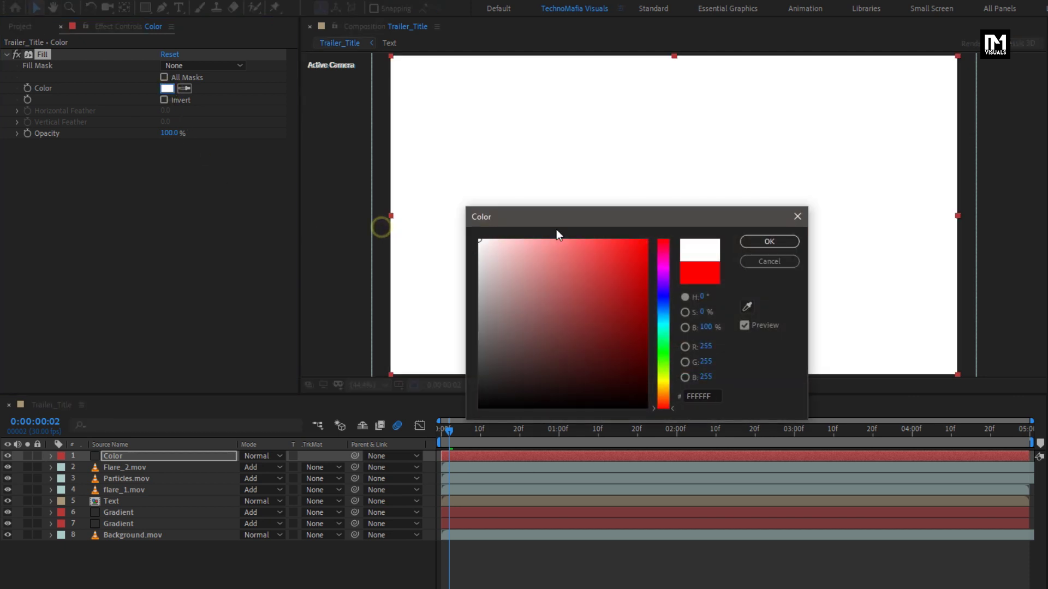
left_click(769, 241)
key("t")
left_click(112, 453)
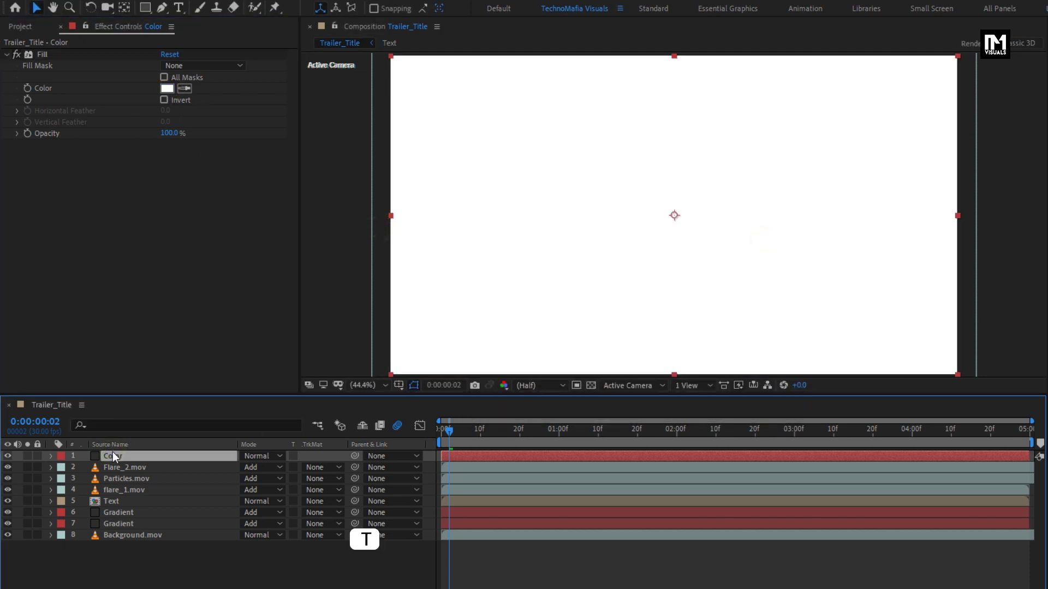
key("t")
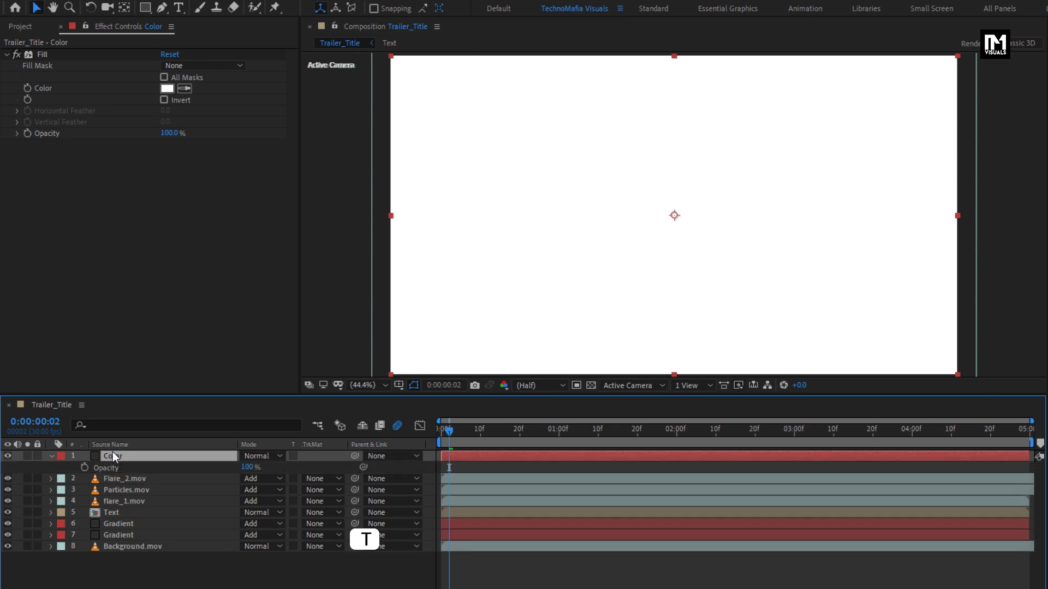
Keyframe the Color layer's Opacity at 70% at 0:00, then select the value at 1:00
left_click(440, 429)
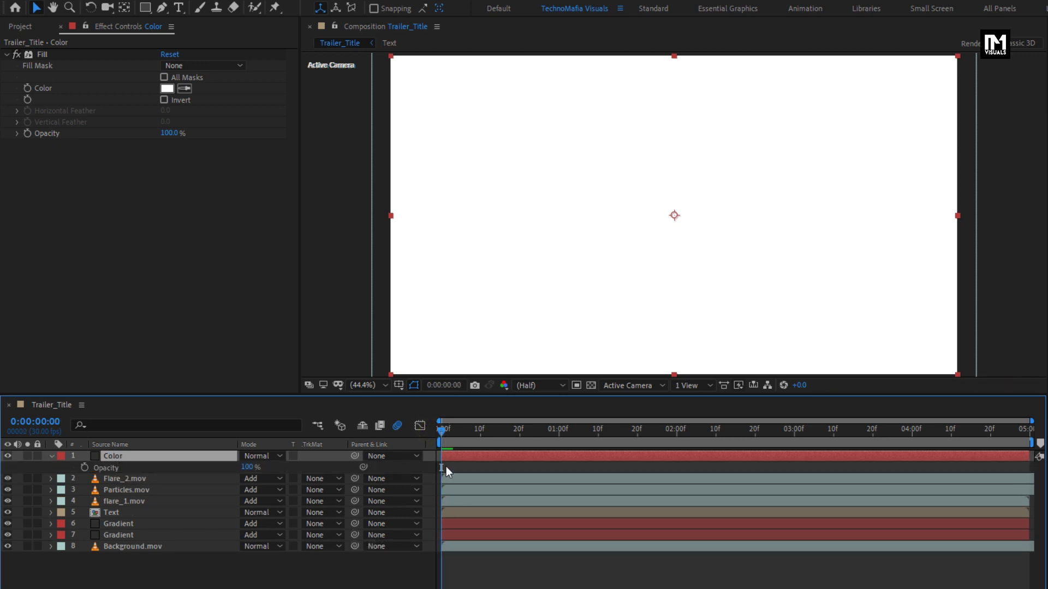
left_click(84, 468)
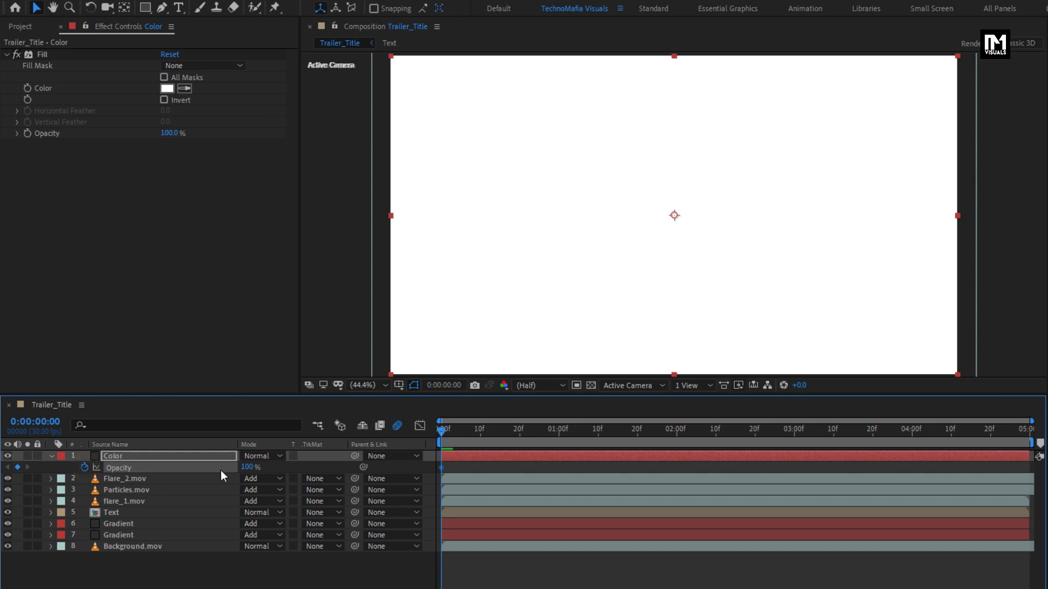
type("70")
key("Return")
left_click(558, 434)
left_click(244, 468)
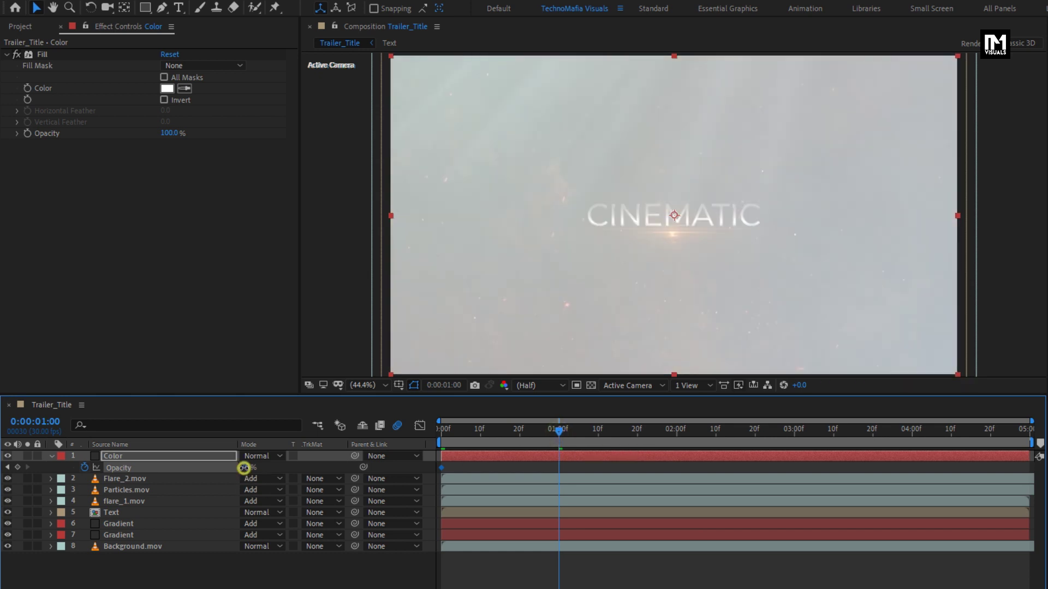
Set Opacity to 0% at 1:00 and apply Easy Ease to that keyframe
type("0")
key("Return")
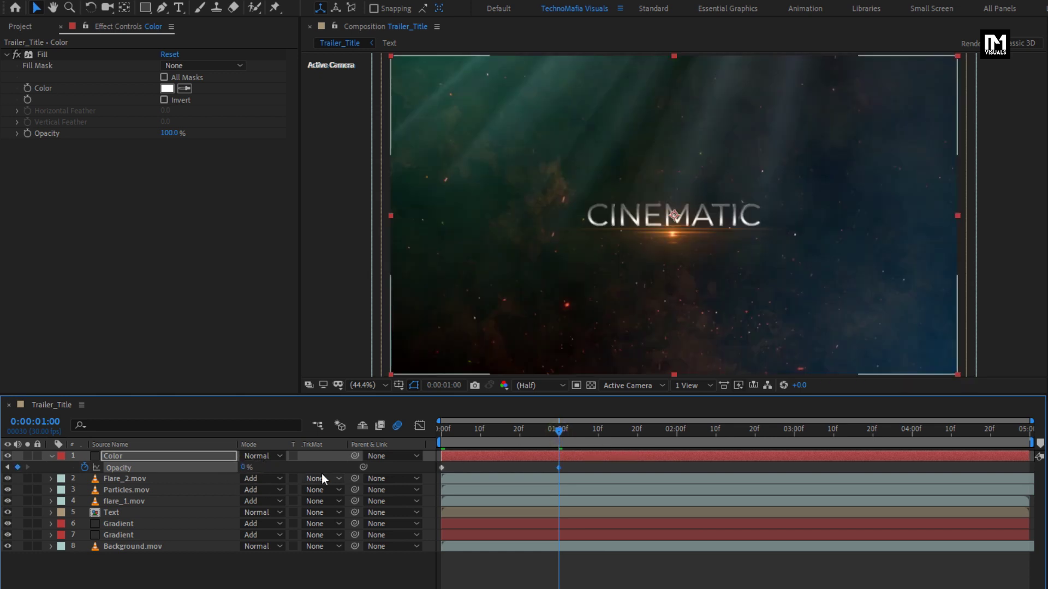
right_click(558, 398)
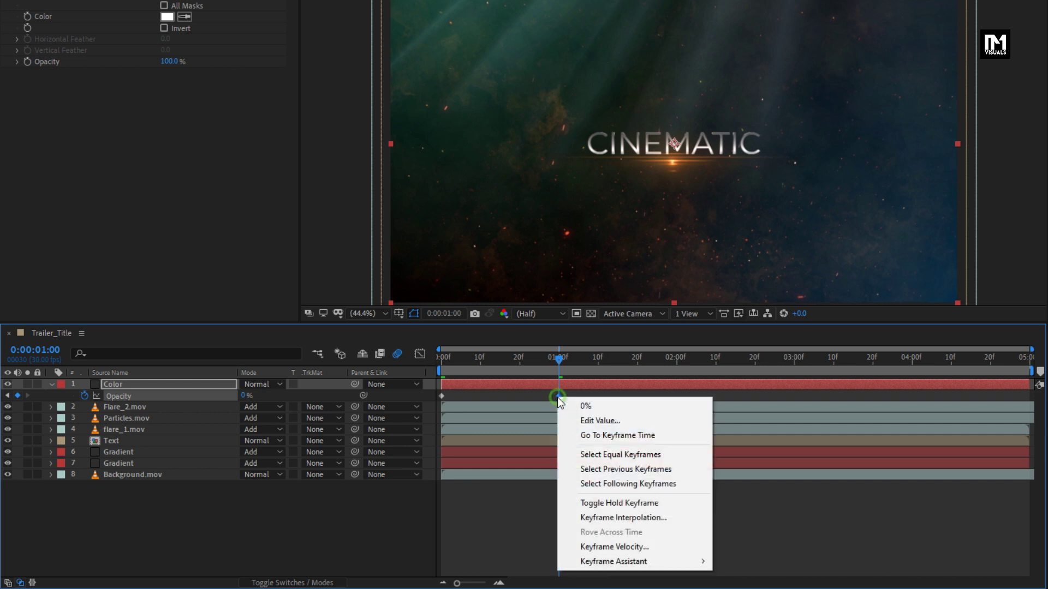
mouse_move(688, 561)
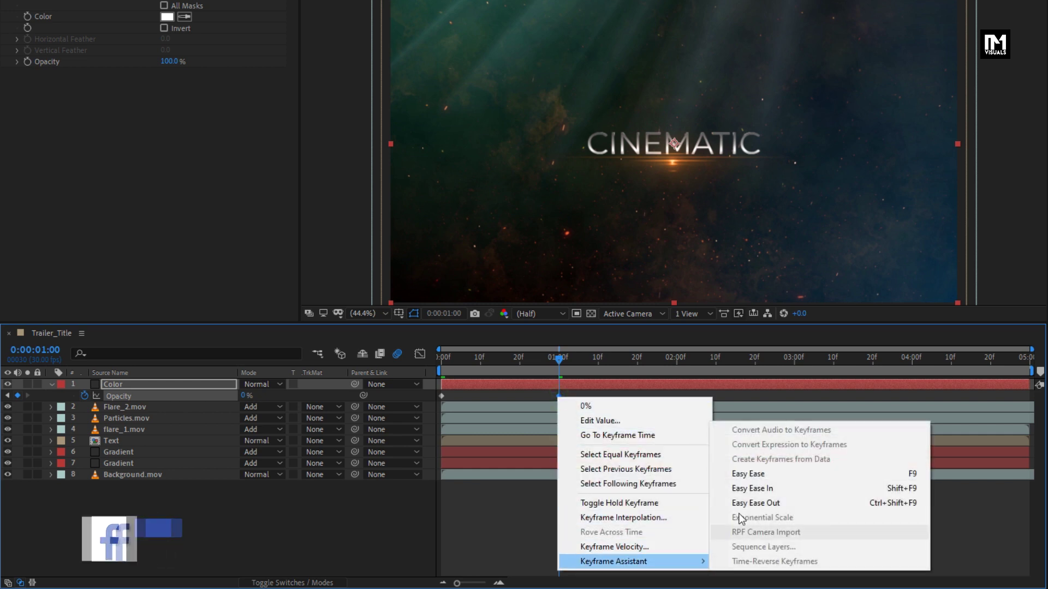
left_click(722, 474)
In the Graph Editor, steepen the fade's early drop, then scrub to frame 11
left_click(418, 355)
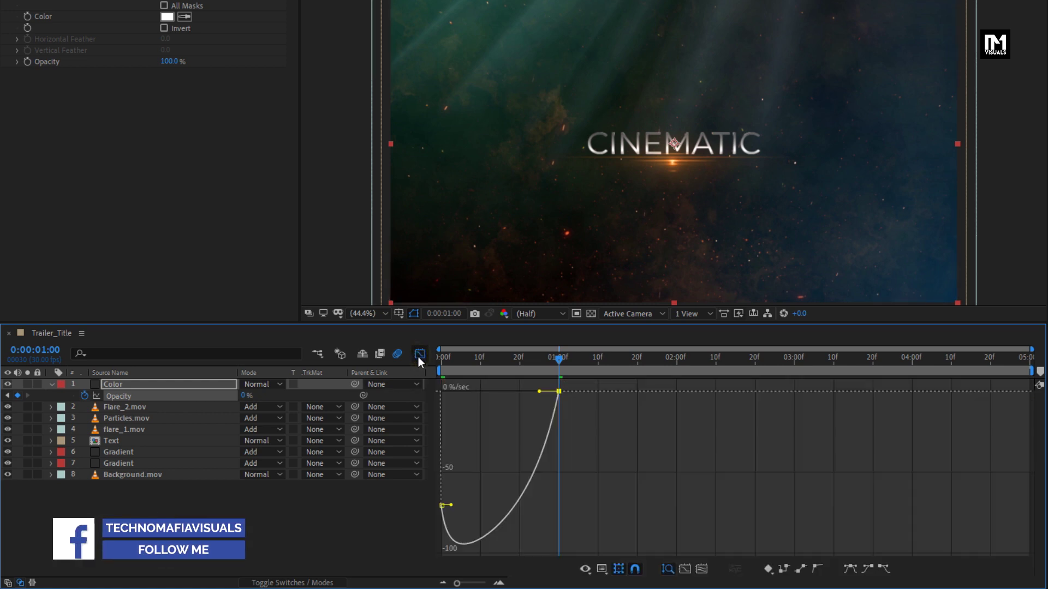
left_click_drag(482, 395, 447, 427)
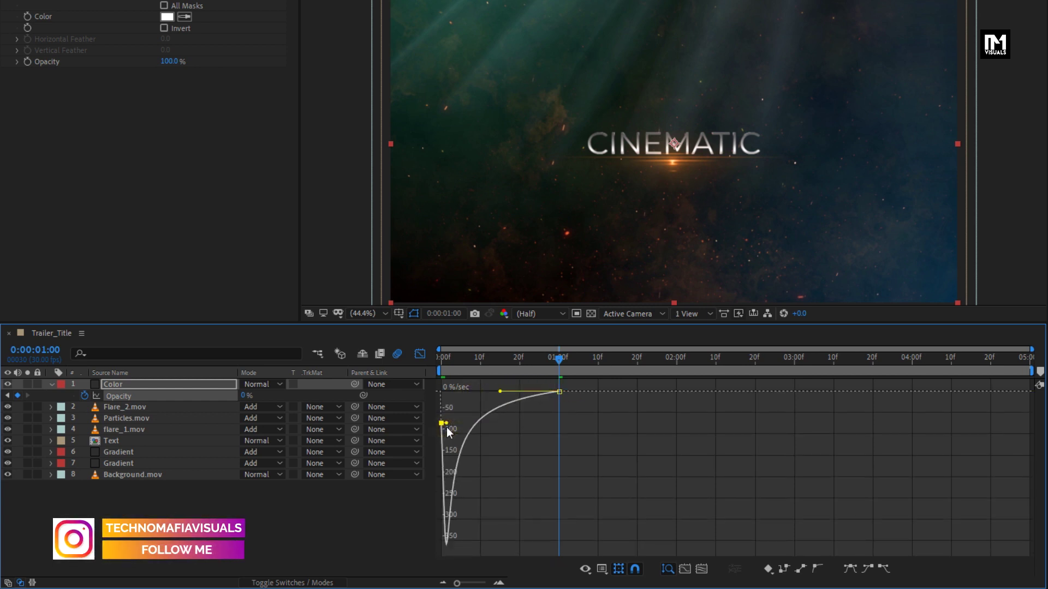
left_click(424, 354)
left_click(441, 357)
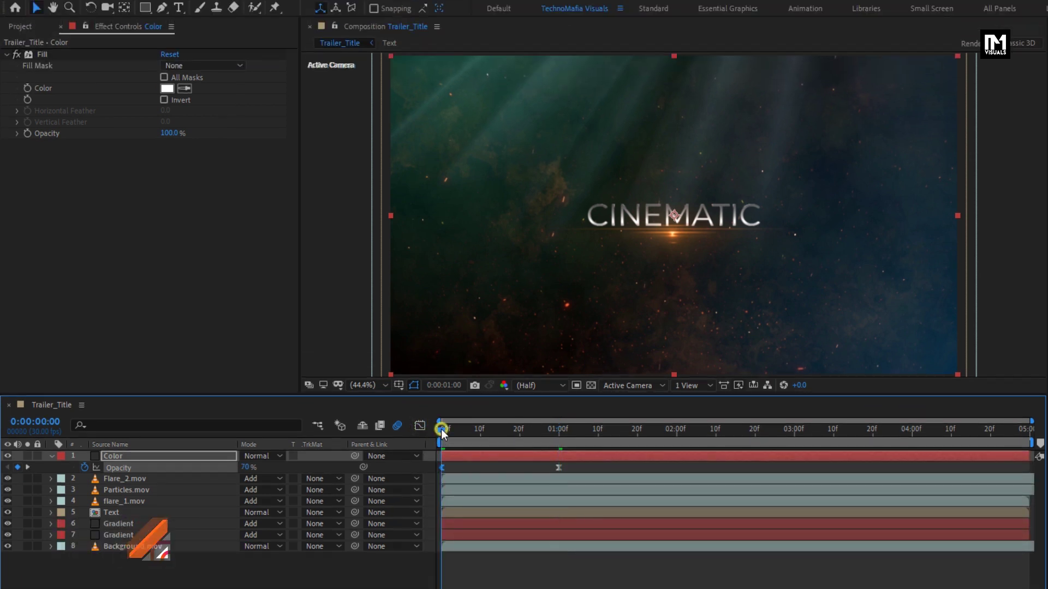
left_click_drag(441, 429, 486, 437)
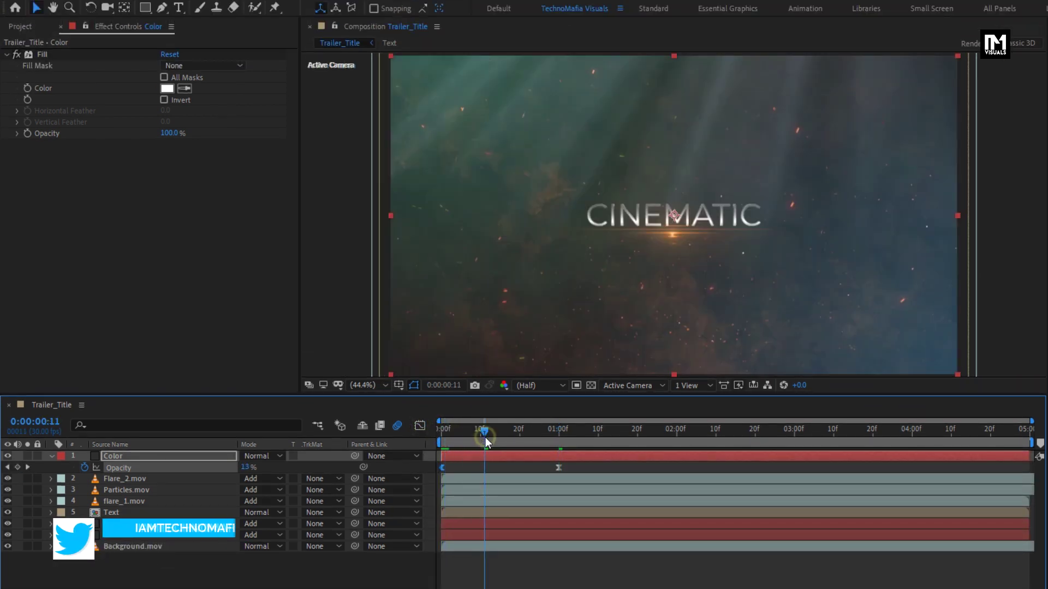
Set the Color layer to Classic Color Dodge and preview the opening flash
left_click(133, 457)
left_click(251, 457)
left_click(306, 279)
left_click(453, 434)
left_click_drag(453, 432, 445, 433)
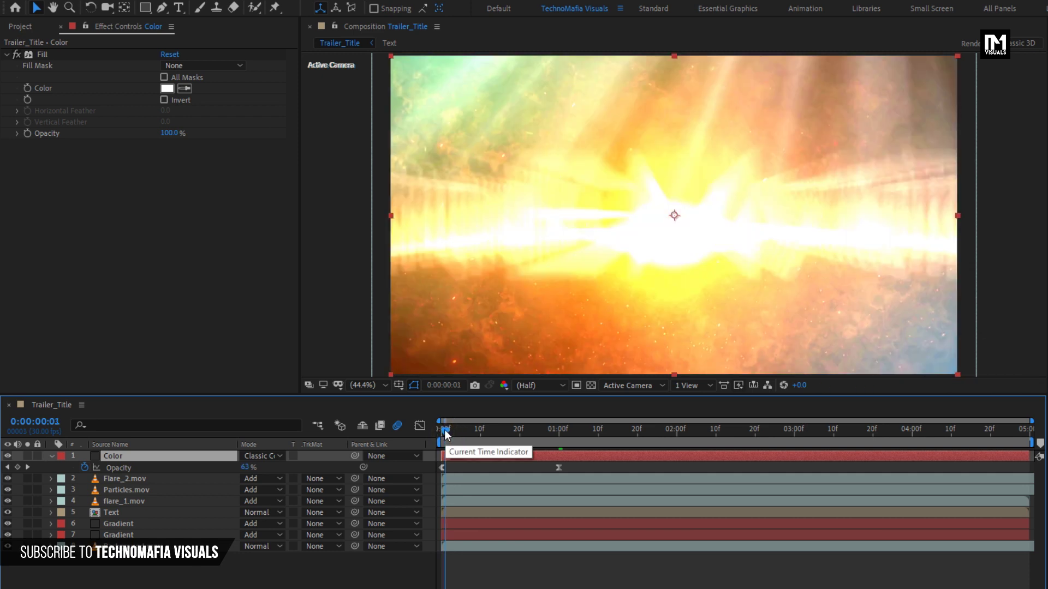
left_click(493, 430)
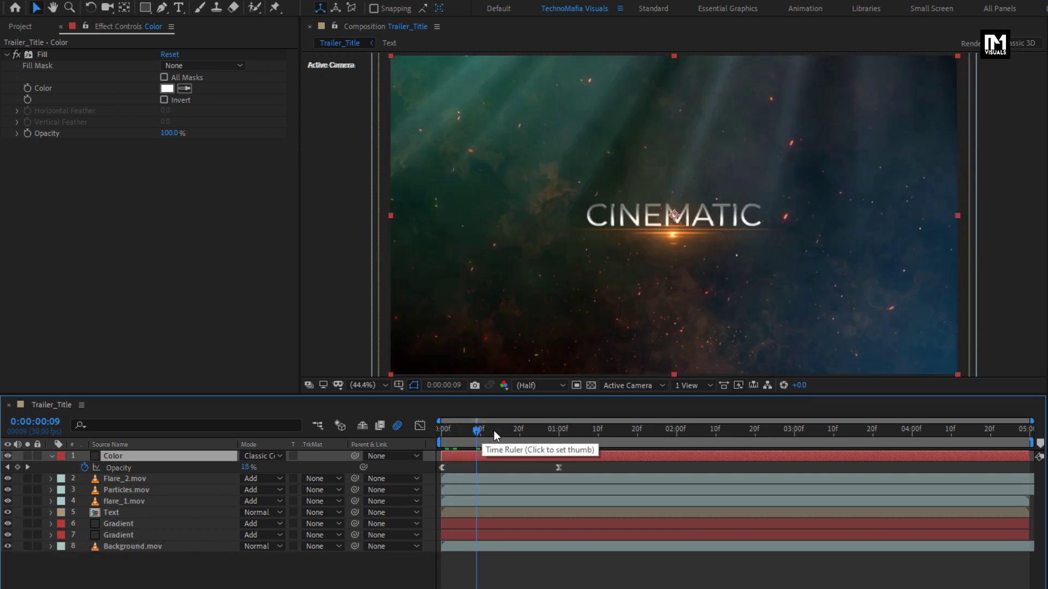
left_click(191, 582)
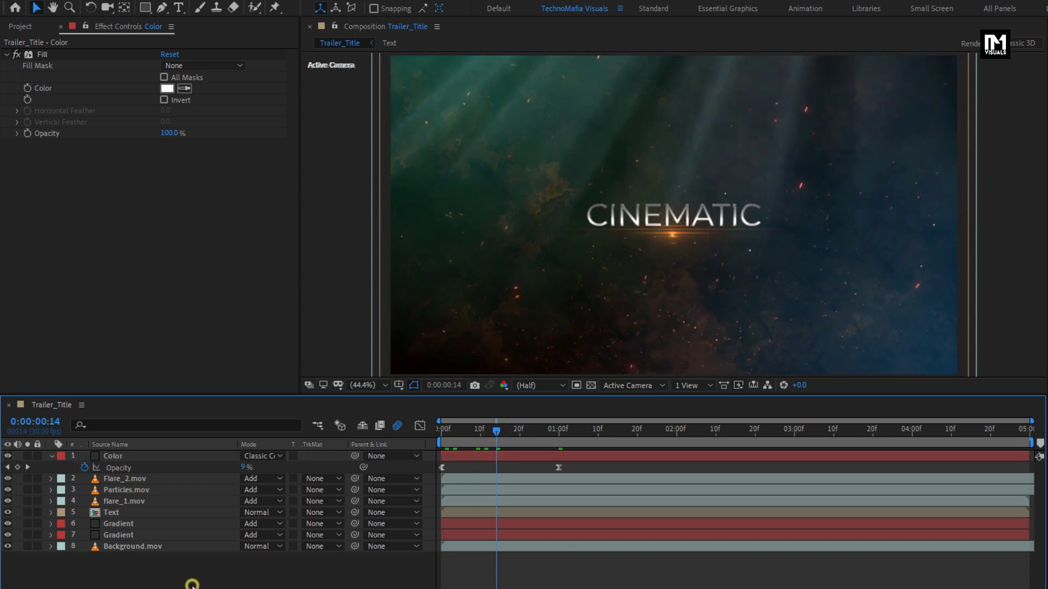
Collapse the Color layer and add a new adjustment layer on top
left_click(53, 456)
right_click(210, 567)
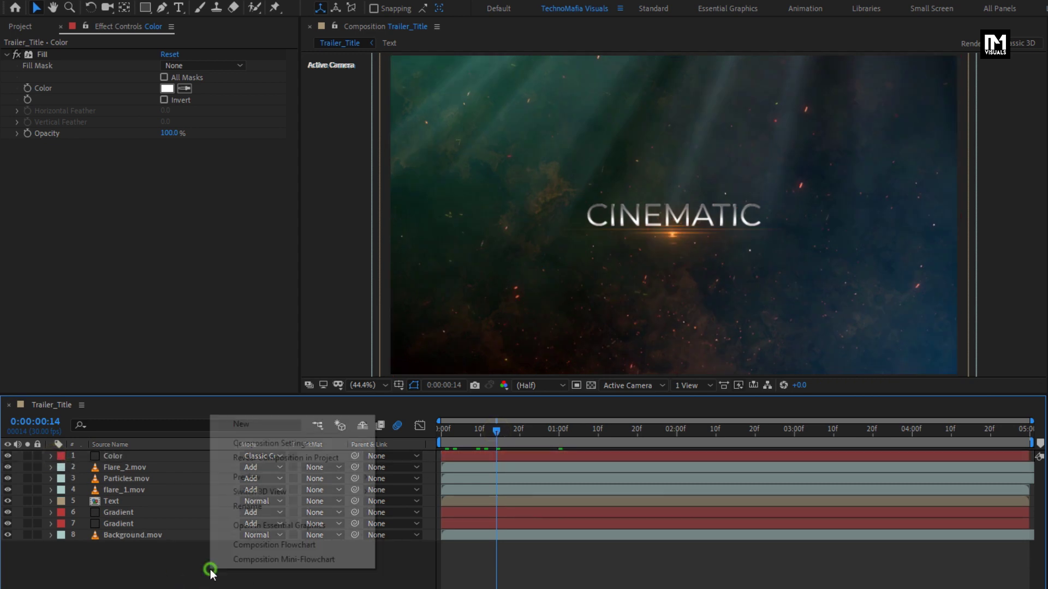
mouse_move(279, 427)
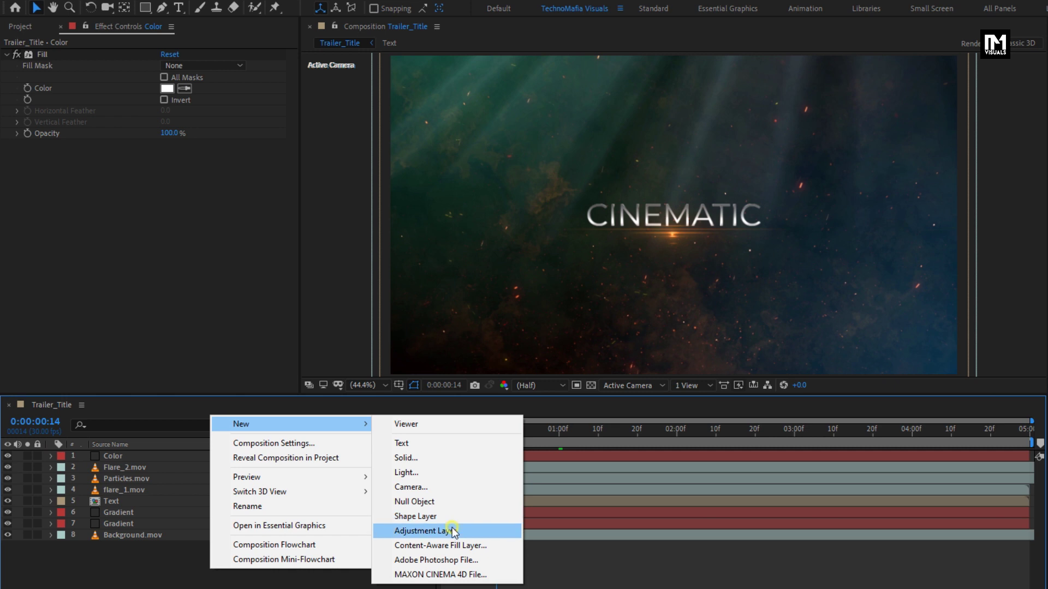
left_click(452, 527)
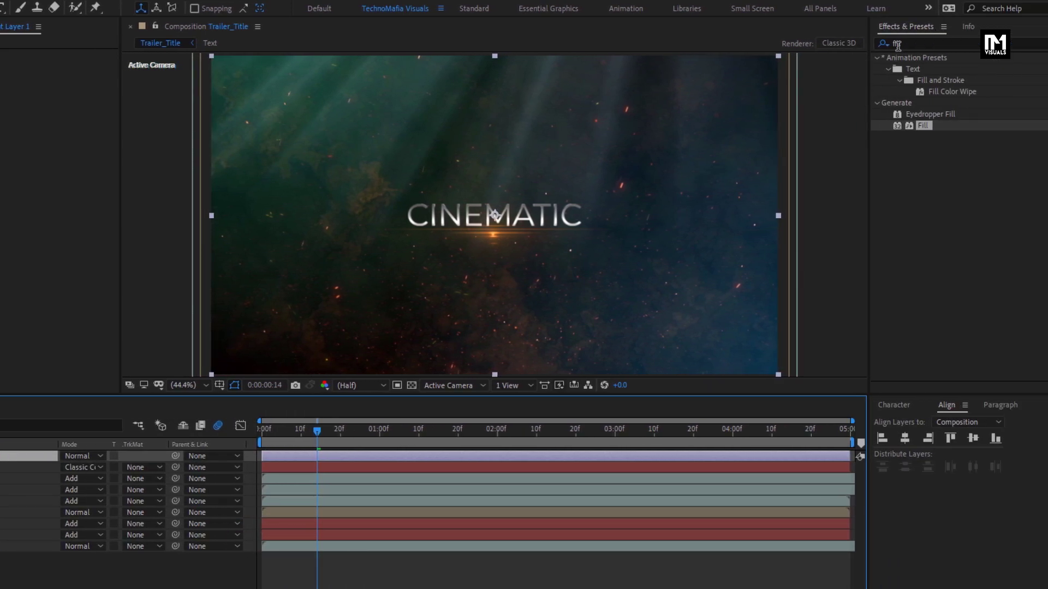
Apply Noise to Adjustment Layer 1 with Amount of Noise at 5.0%
left_click(1047, 43)
type("nois")
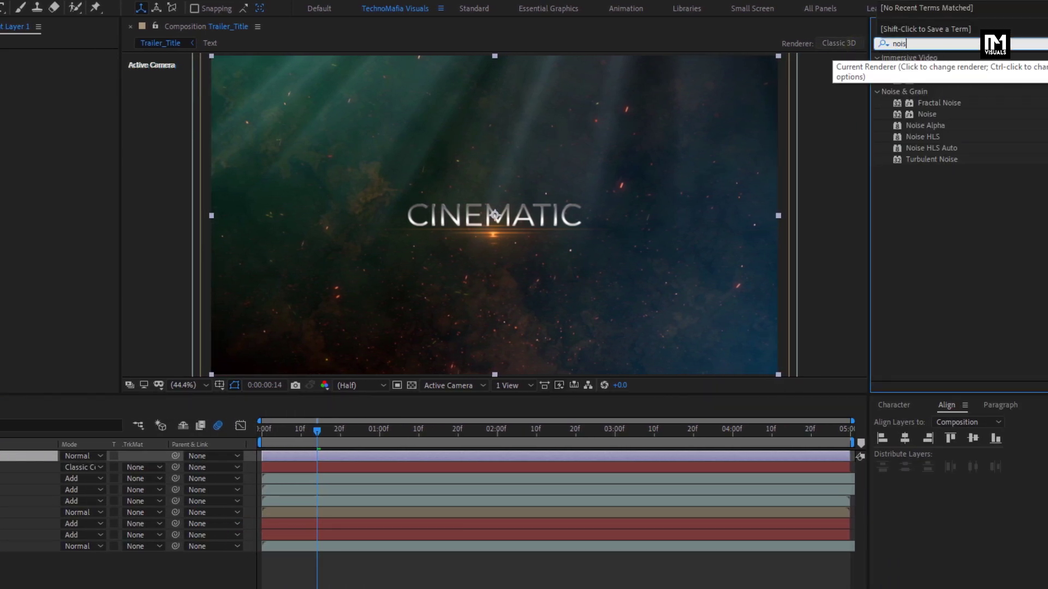
left_click(927, 114)
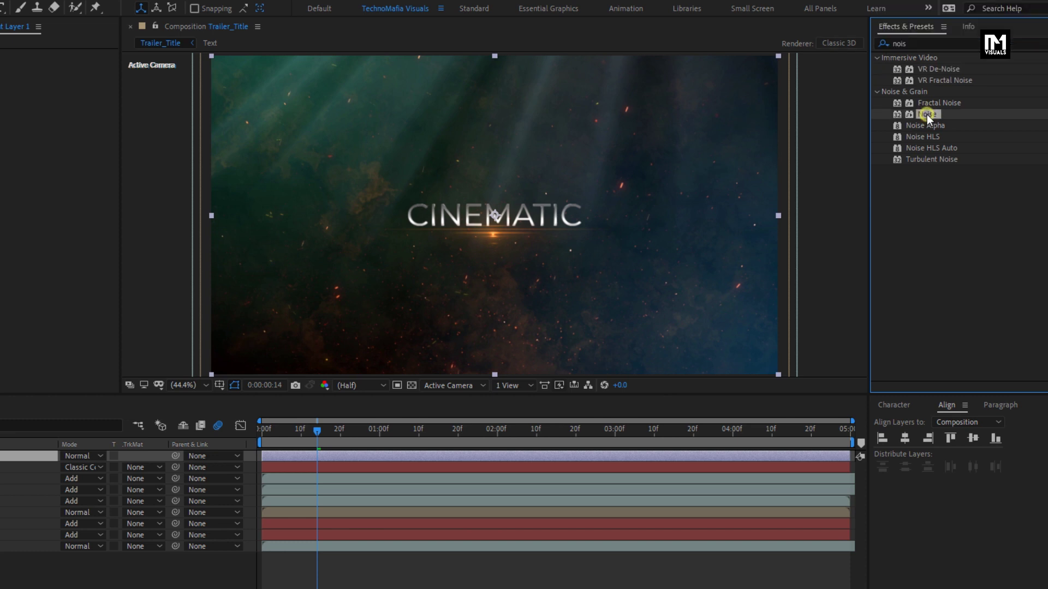
double_click(927, 114)
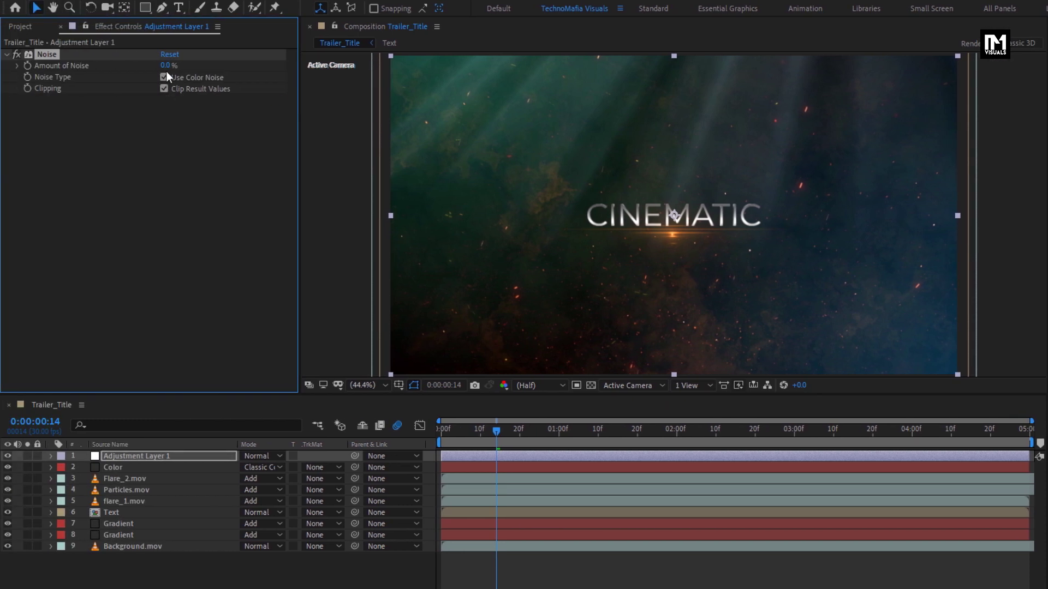
type("5")
key("Return")
left_click(864, 44)
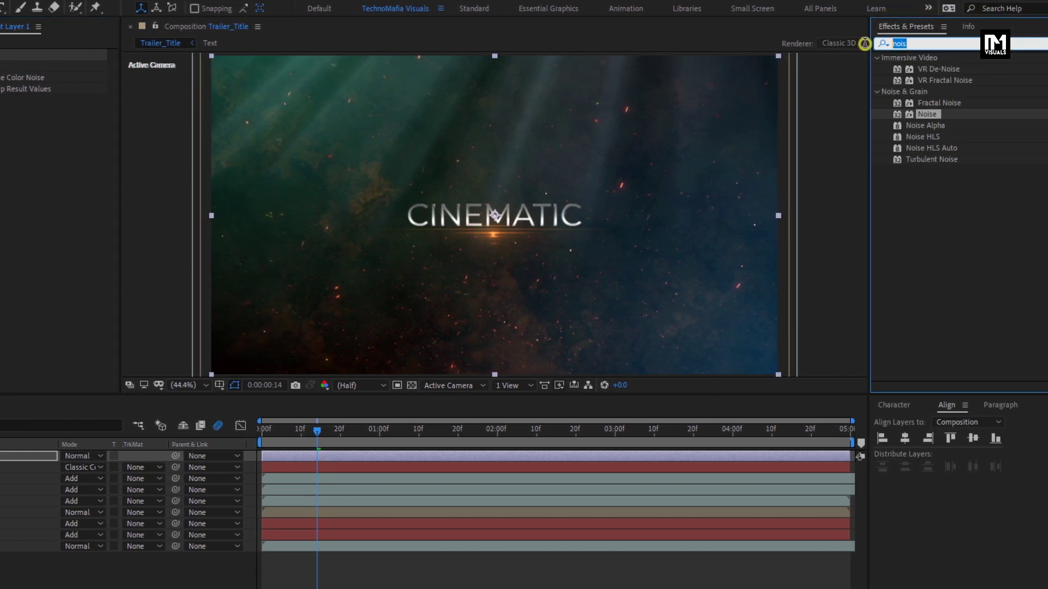
Apply Curves and shape a gentle S-curve on the RGB channel
type("curv")
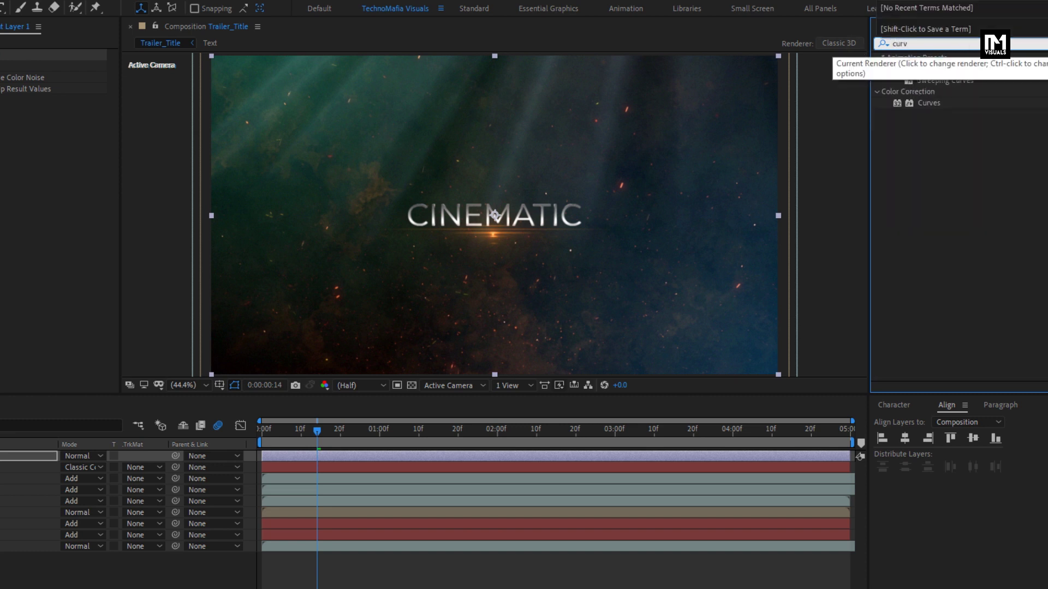
double_click(928, 104)
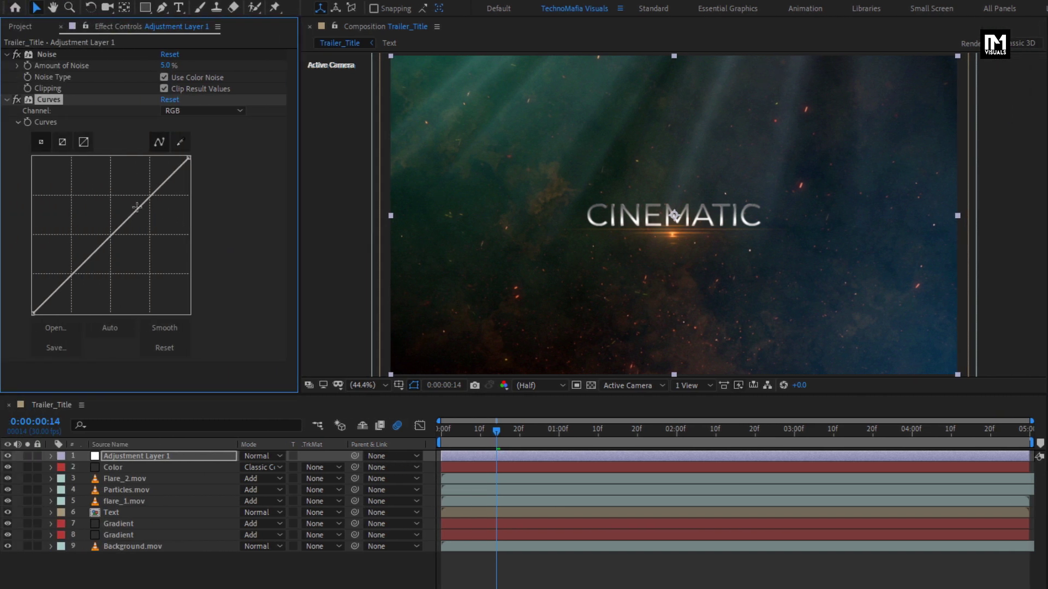
left_click_drag(137, 207, 135, 203)
left_click_drag(70, 266, 72, 272)
Pull the Red and Green channel curves slightly down
left_click(188, 111)
left_click(190, 138)
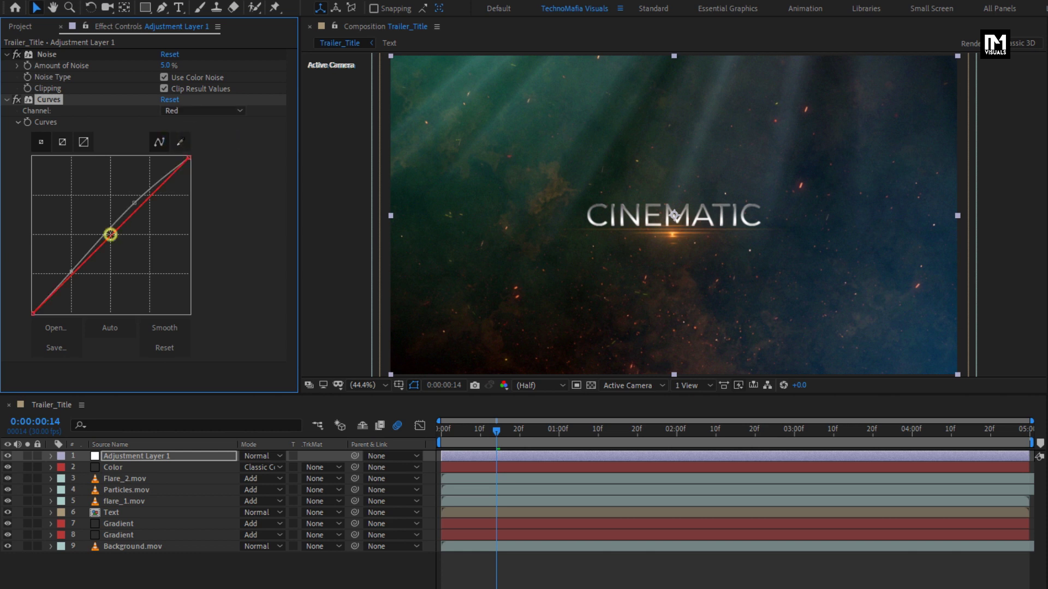
left_click_drag(110, 237, 112, 241)
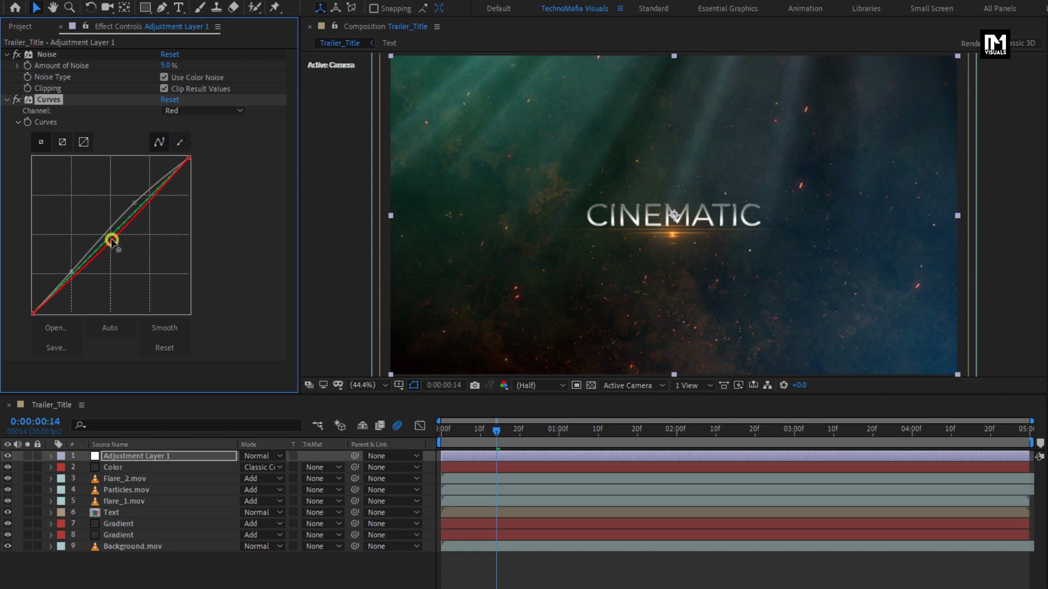
left_click(167, 111)
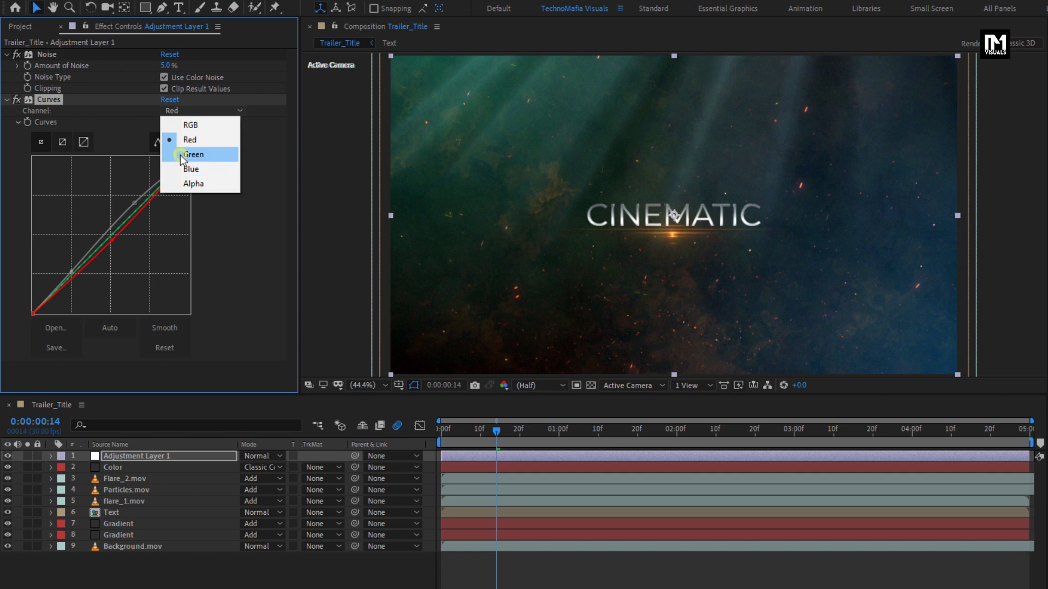
left_click(170, 153)
left_click_drag(111, 238, 111, 241)
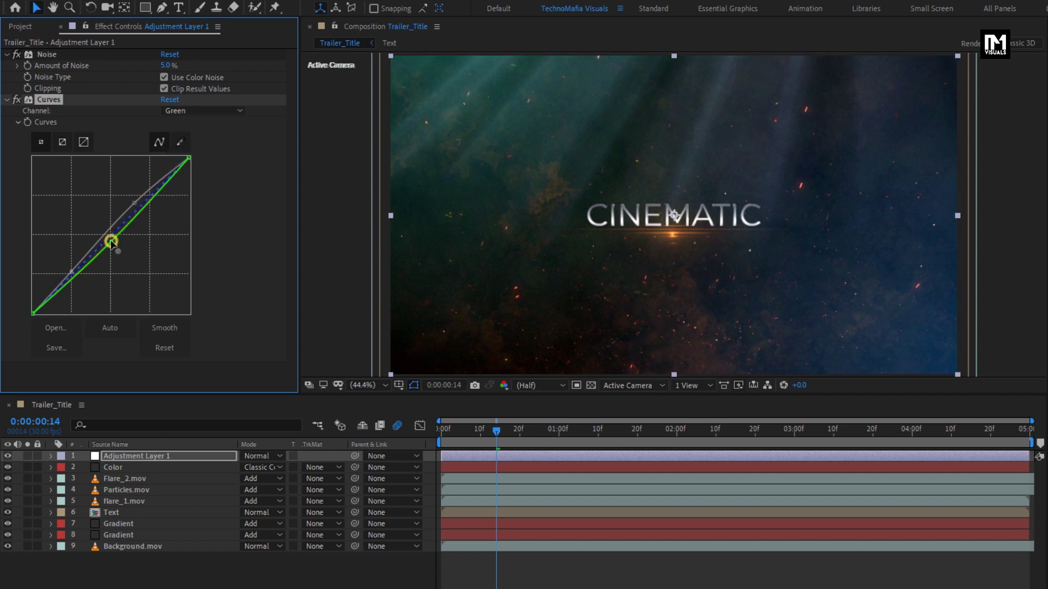
Check the Blue channel, then refine the RGB curve's lower and upper points
left_click(173, 112)
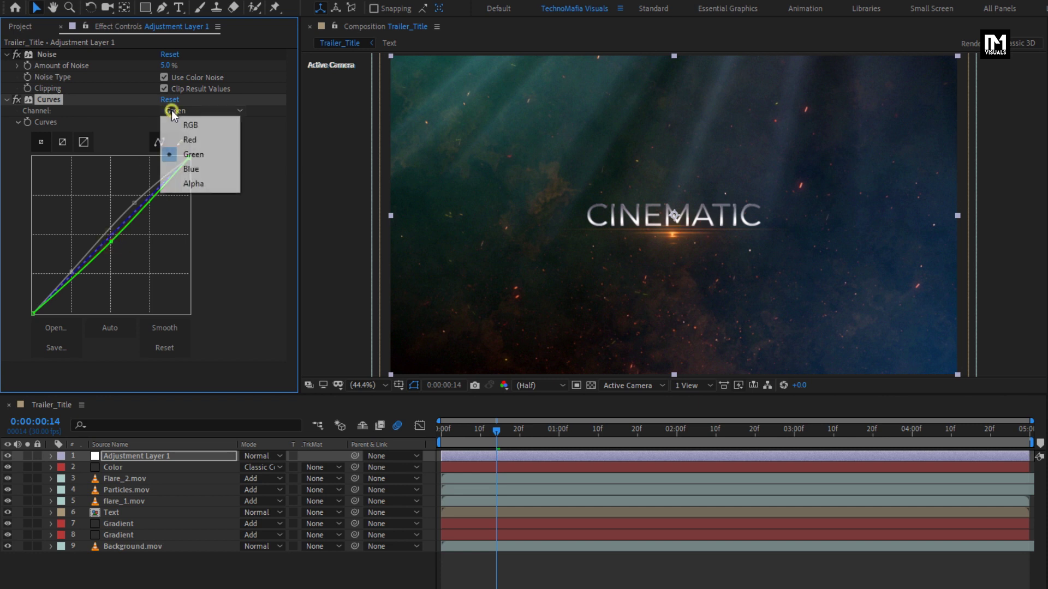
left_click(189, 168)
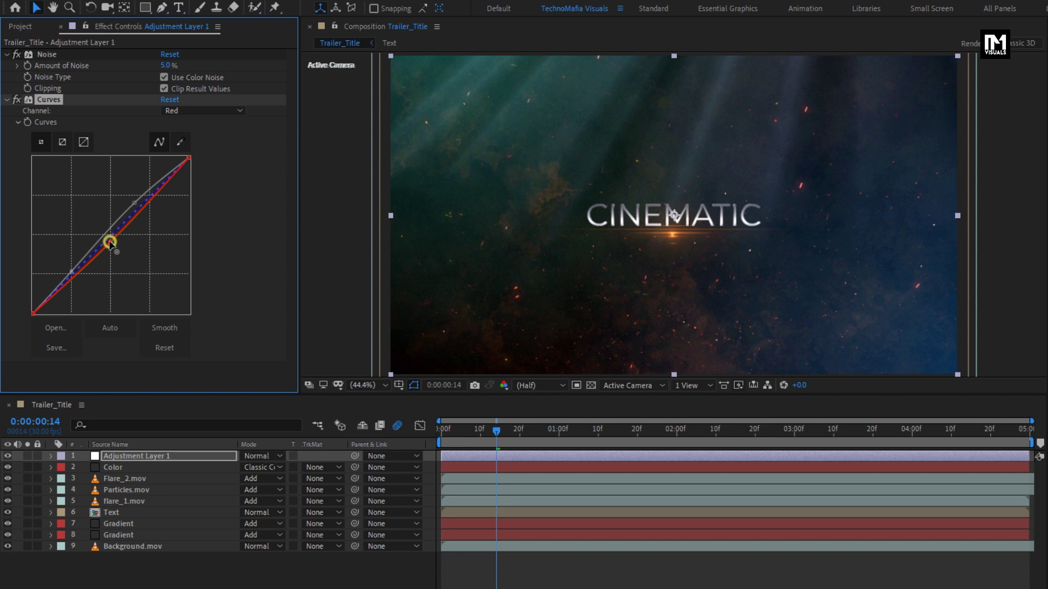
key("Up")
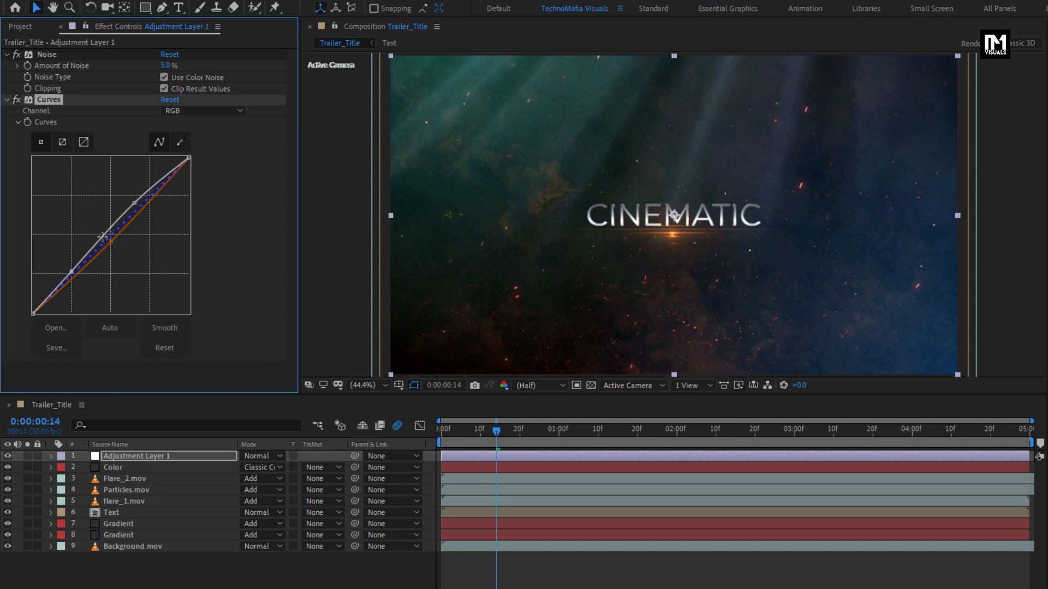
left_click_drag(68, 271, 74, 274)
left_click_drag(135, 203, 136, 199)
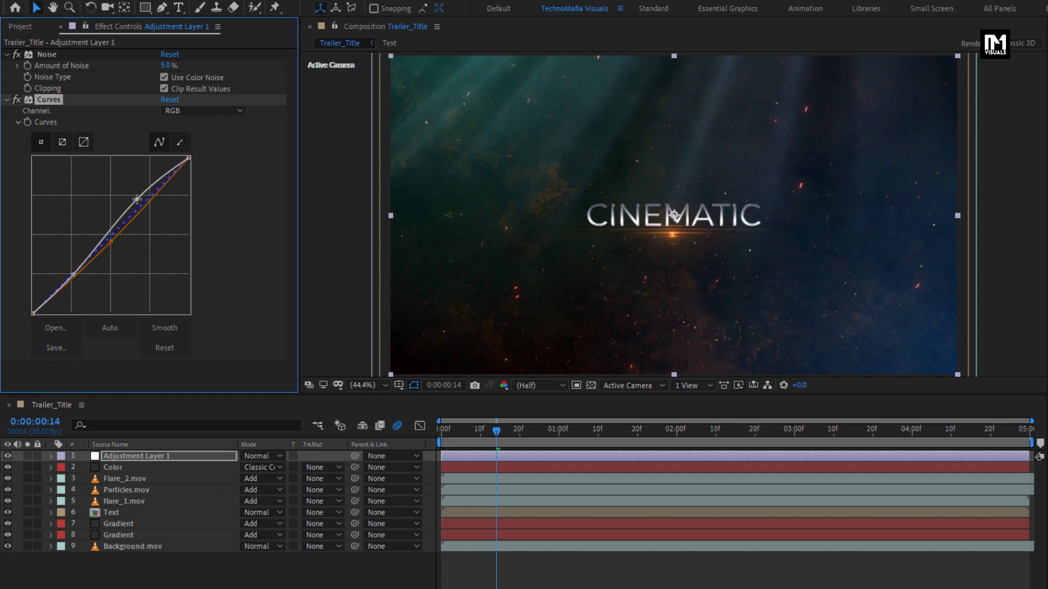
Create a black 000000 solid named Frame
right_click(157, 580)
mouse_move(201, 436)
left_click(354, 468)
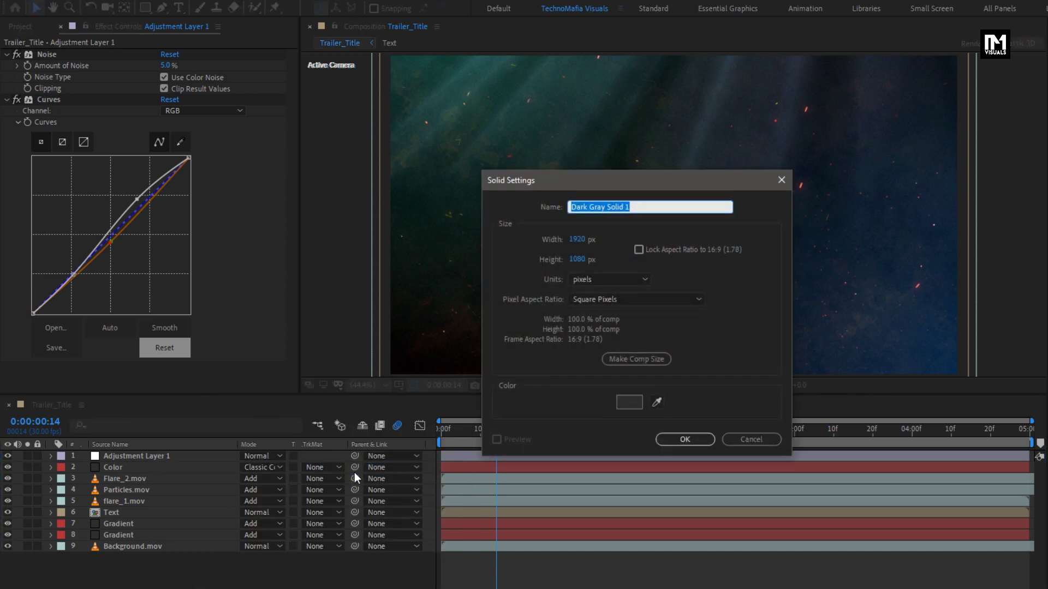
type("Frame")
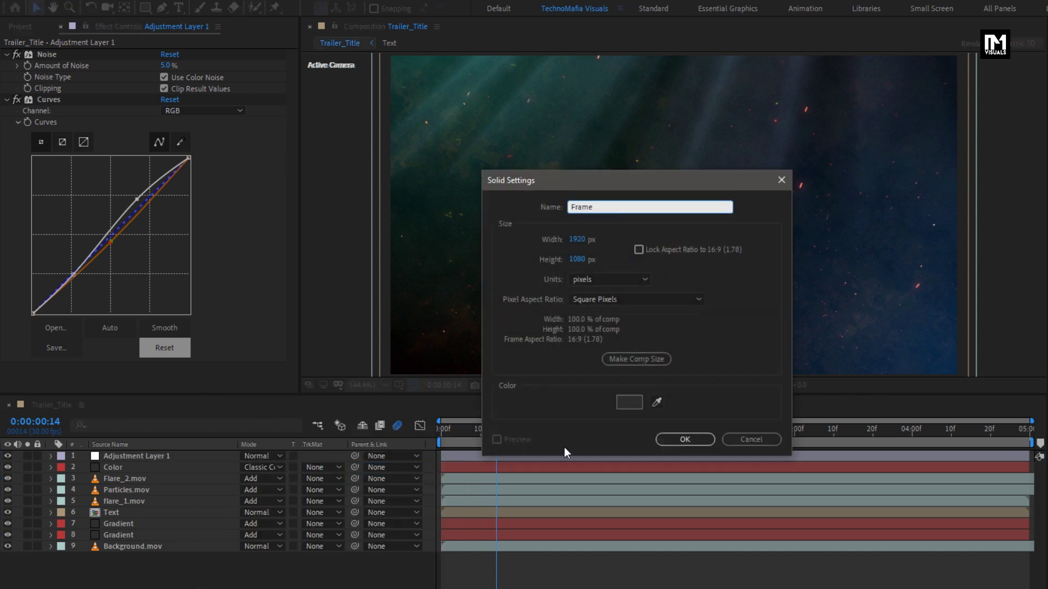
left_click(627, 401)
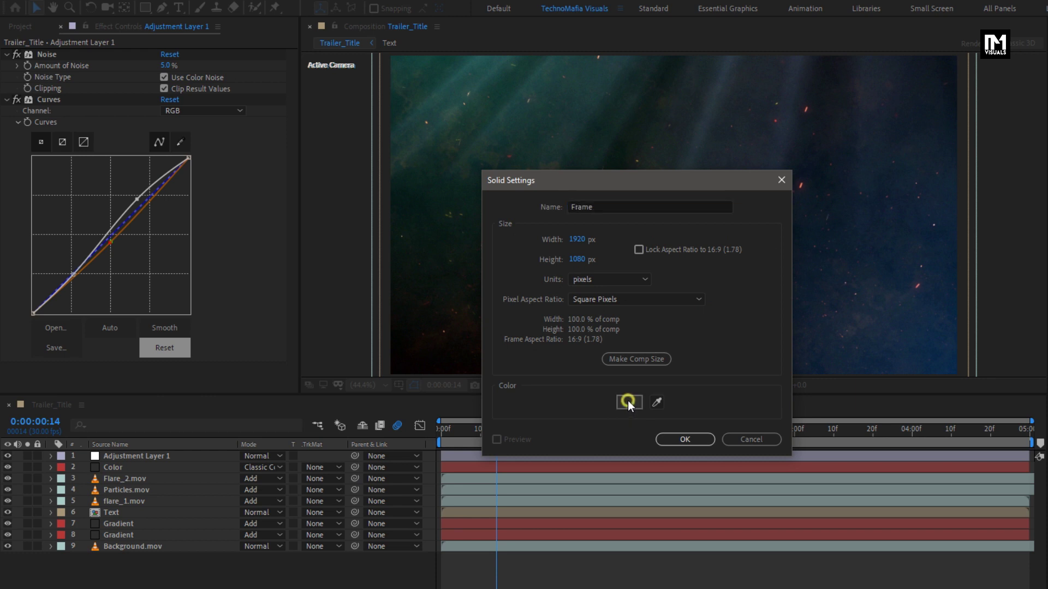
left_click_drag(628, 402, 664, 423)
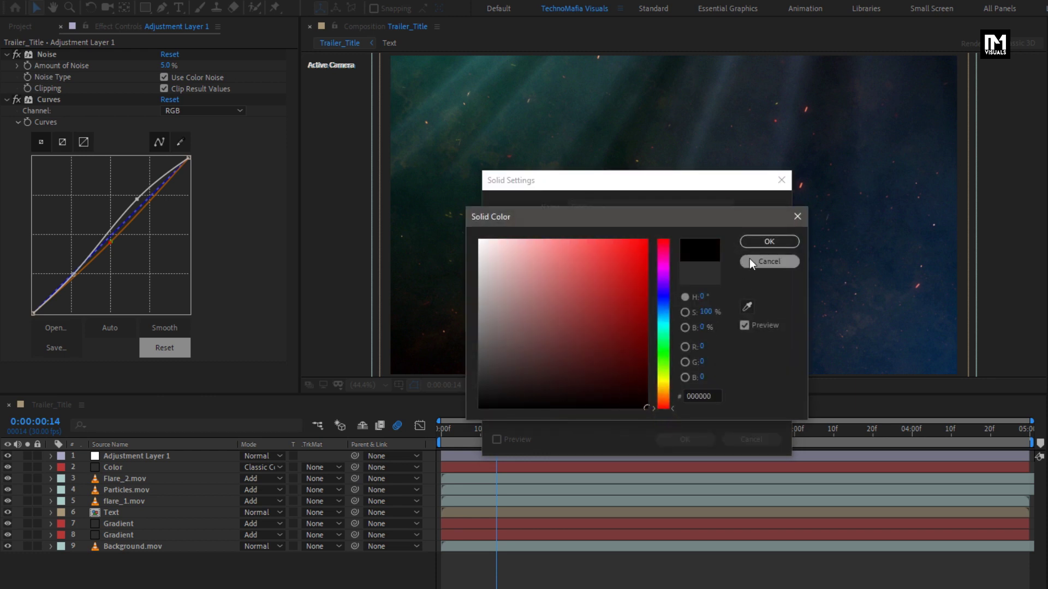
left_click(753, 241)
left_click(669, 439)
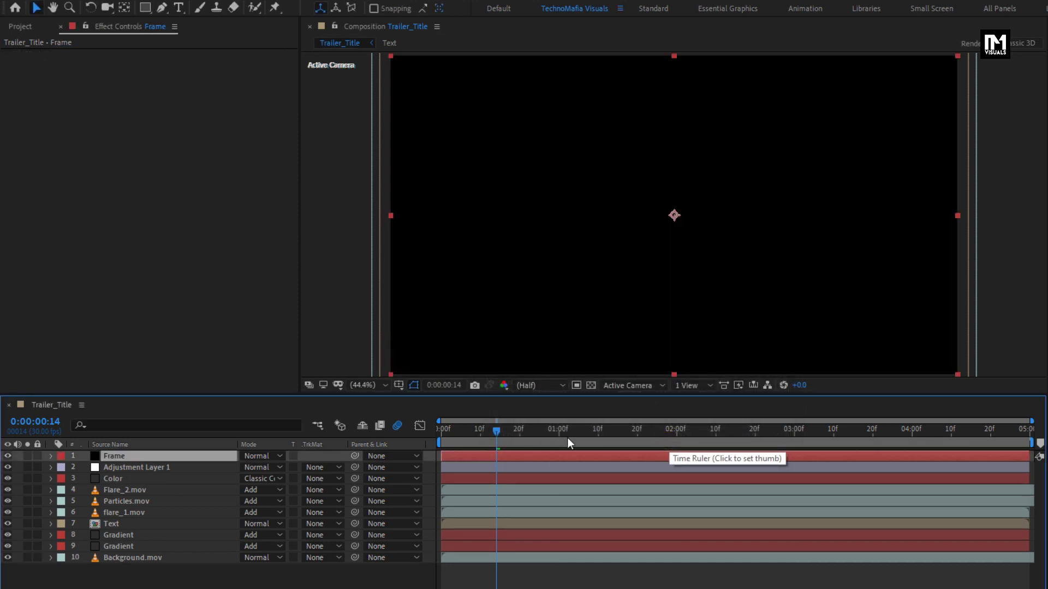
Add a full-frame mask to the Frame solid and set its shape to Top 10%, Bottom 90% of source
double_click(145, 9)
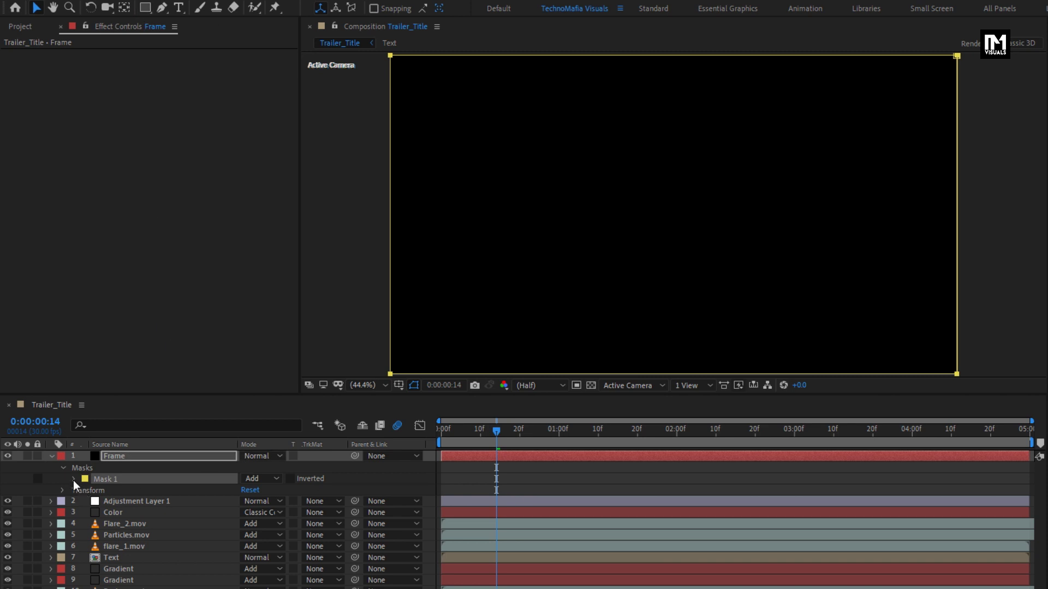
left_click(74, 479)
left_click(251, 490)
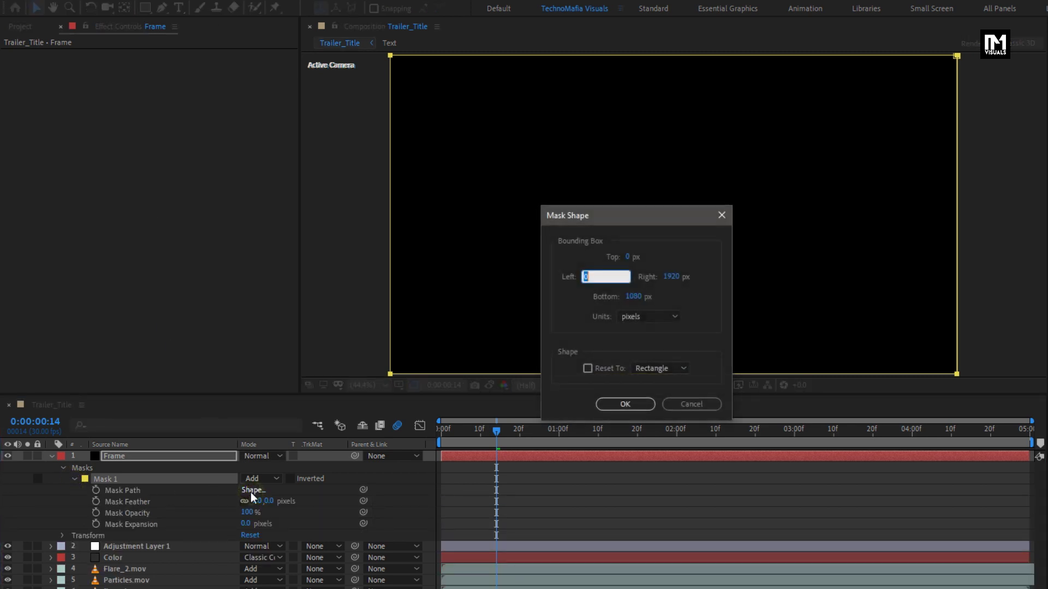
left_click(646, 318)
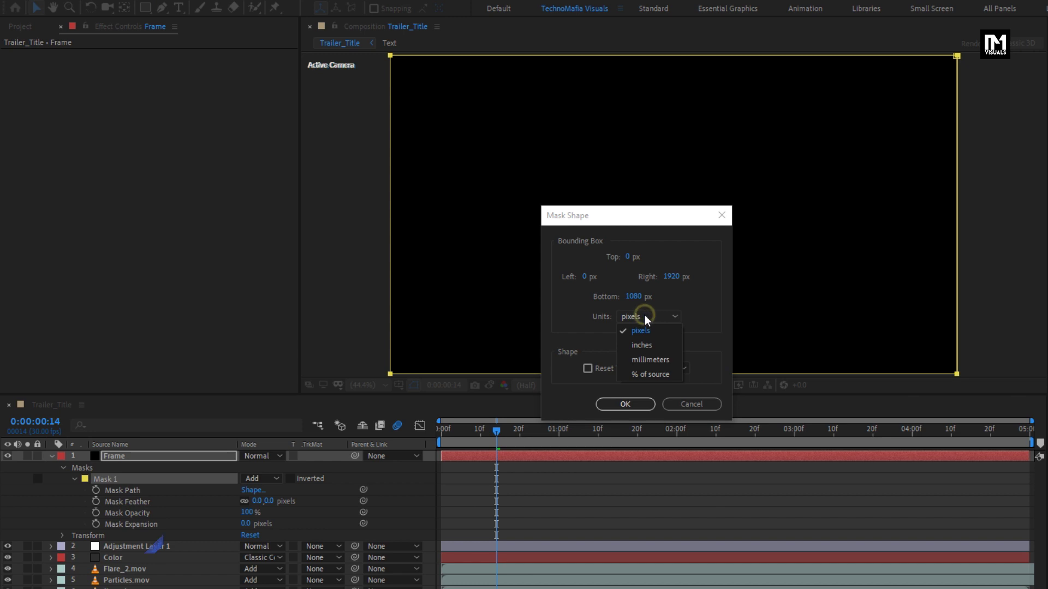
left_click(655, 371)
left_click(628, 258)
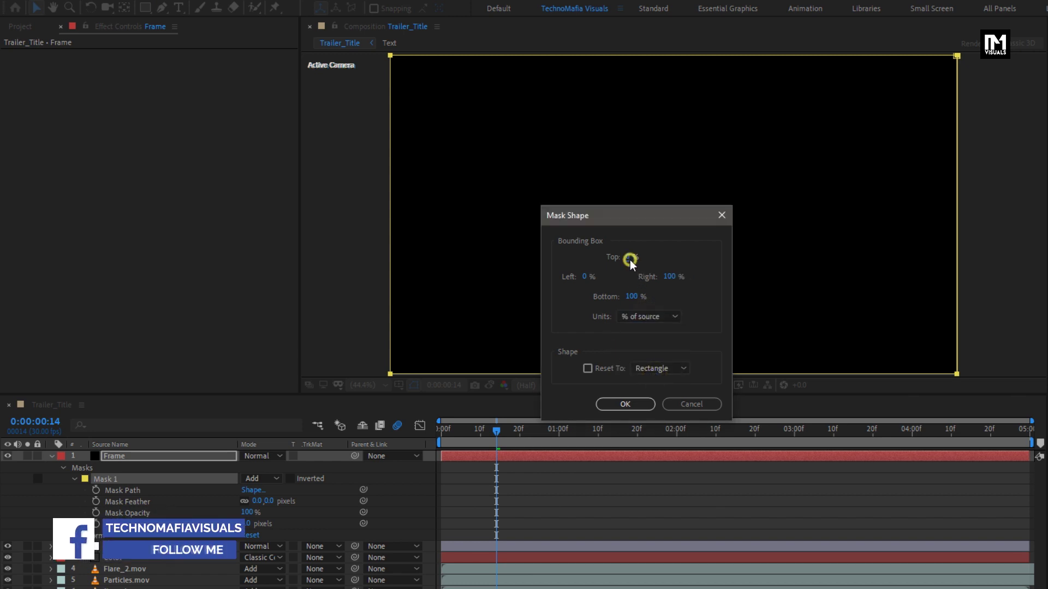
left_click(632, 297)
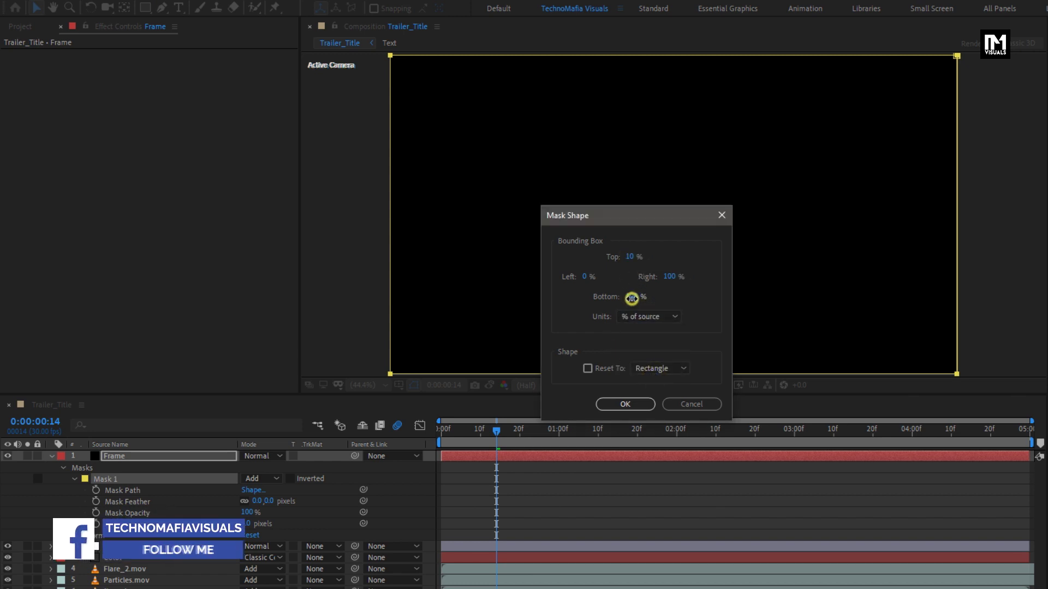
type("90")
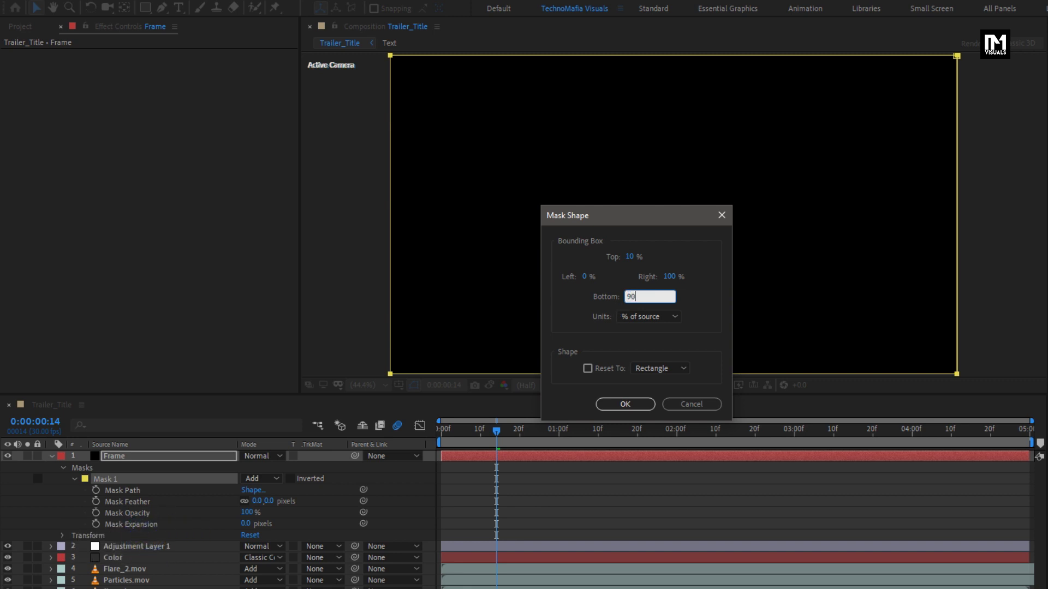
left_click(603, 403)
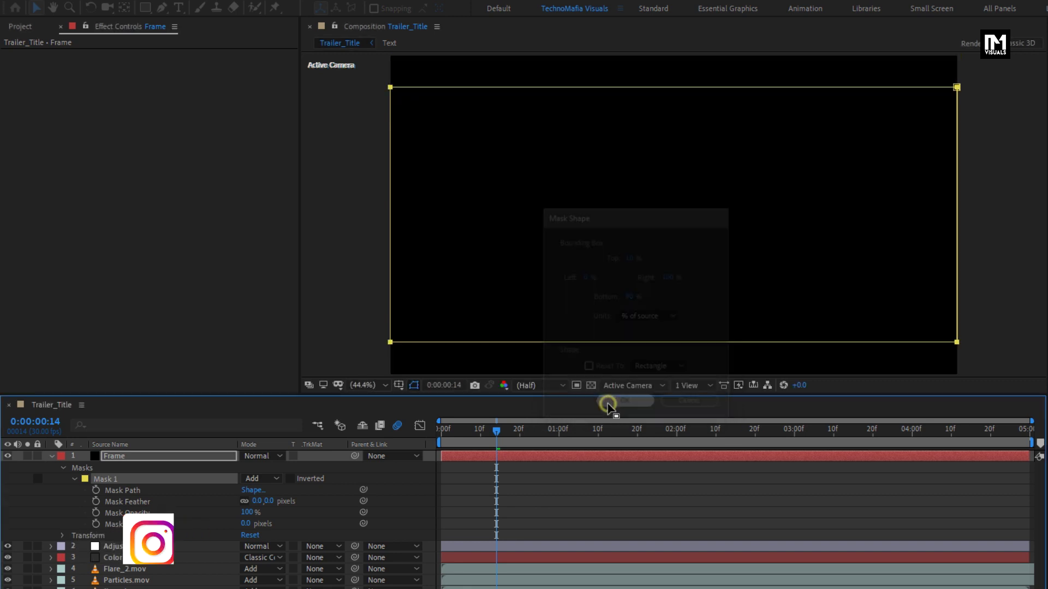
Invert the mask to leave black letterbox bars and preview the composition from the start
left_click(291, 479)
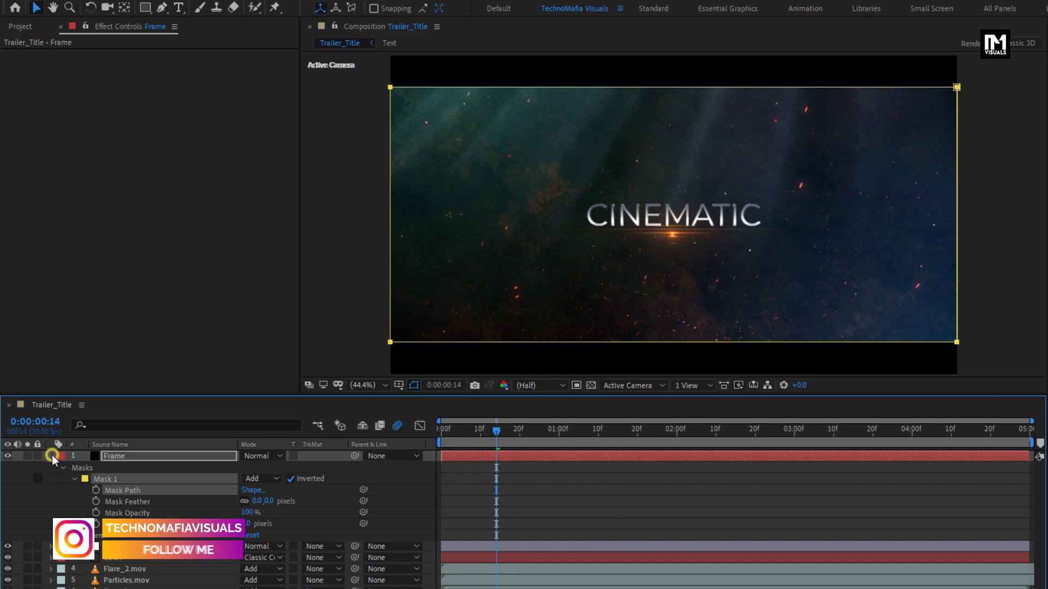
left_click(52, 456)
left_click(437, 424)
key("space")
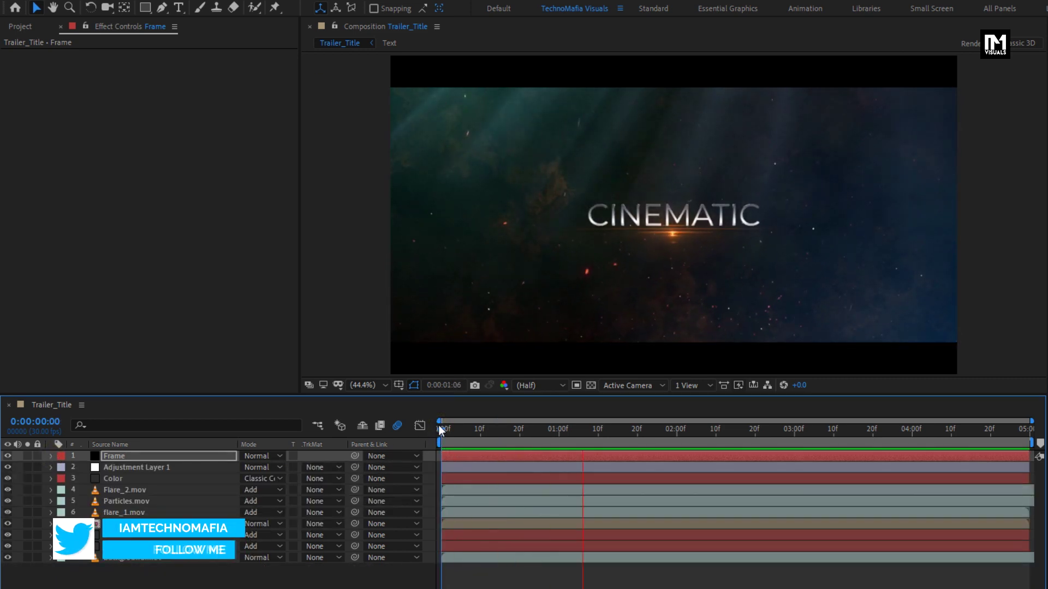